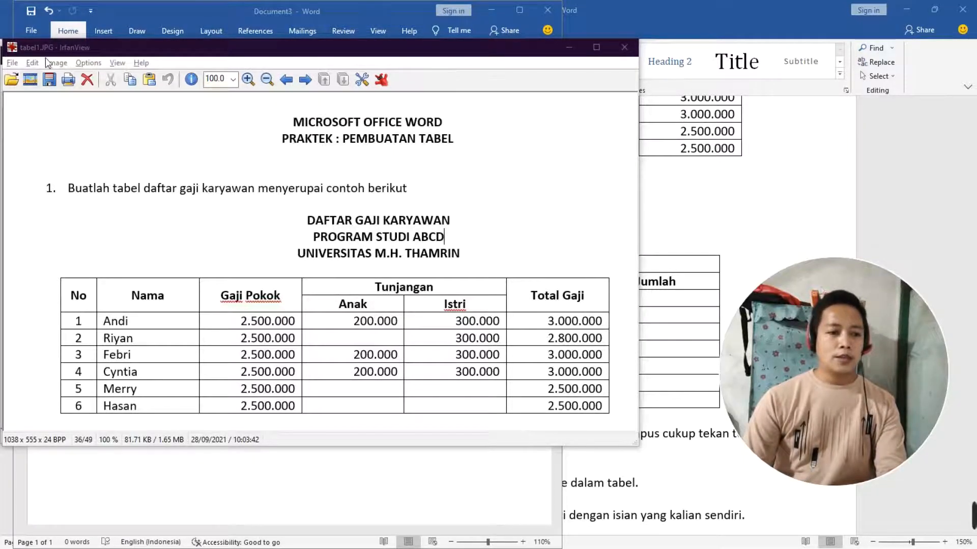
# Shrink the tabel1.JPG reference image window and place it beside the blank document so both can be seen
pyautogui.moveTo(51, 54); pyautogui.dragTo(582, 47)
pyautogui.scroll(-4, 606, 125)
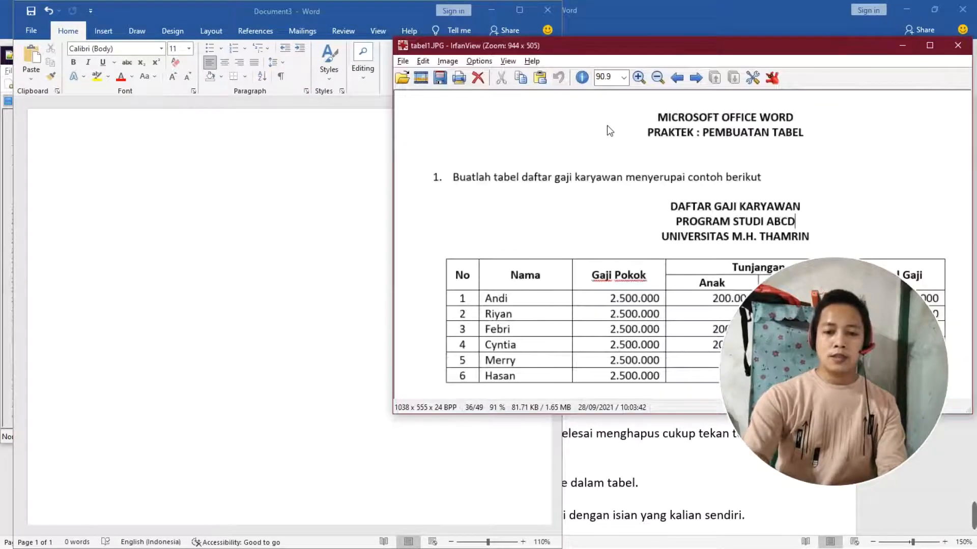
pyautogui.scroll(-2, 607, 126)
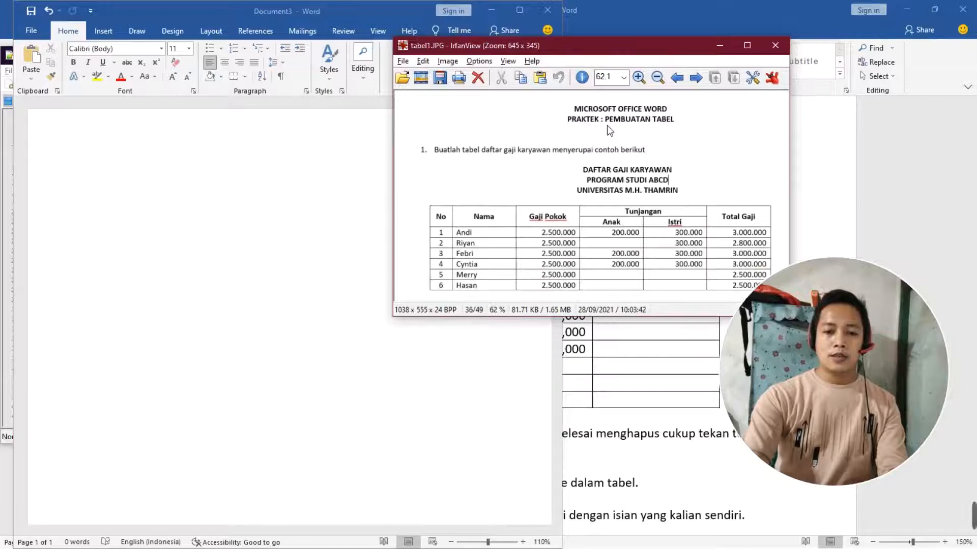
pyautogui.moveTo(580, 51); pyautogui.dragTo(749, 23)
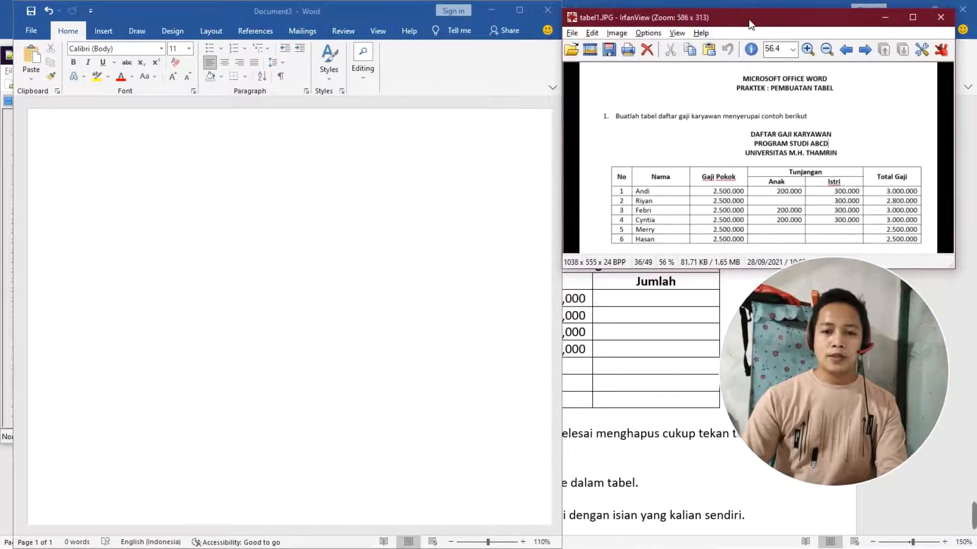
# Enter the three title lines "DAFTAR GAJI KARYAWAN", "PROGRAM STUDI ABCD" and "UNIVERSITAS M.H. THAMRIN" in the blank document
pyautogui.click(308, 266)
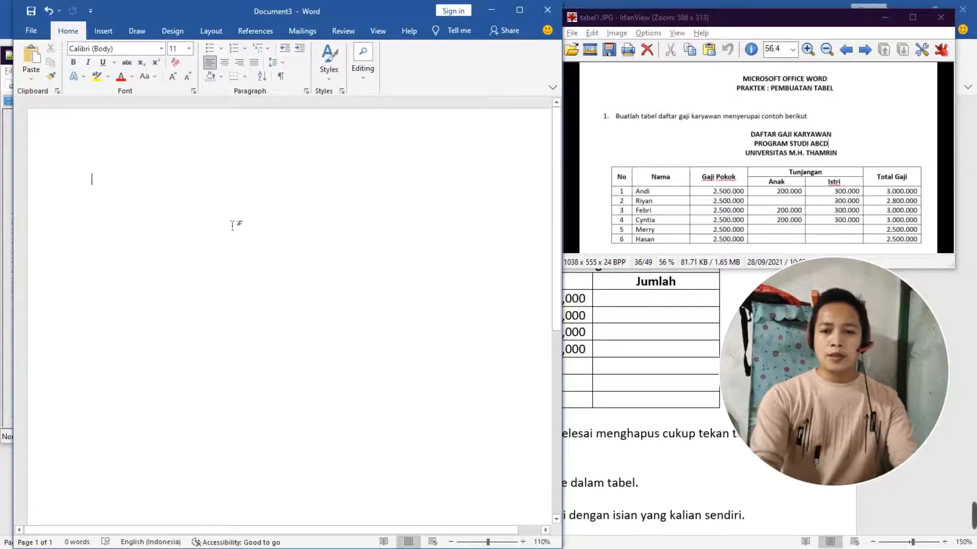
pyautogui.write('DAF')
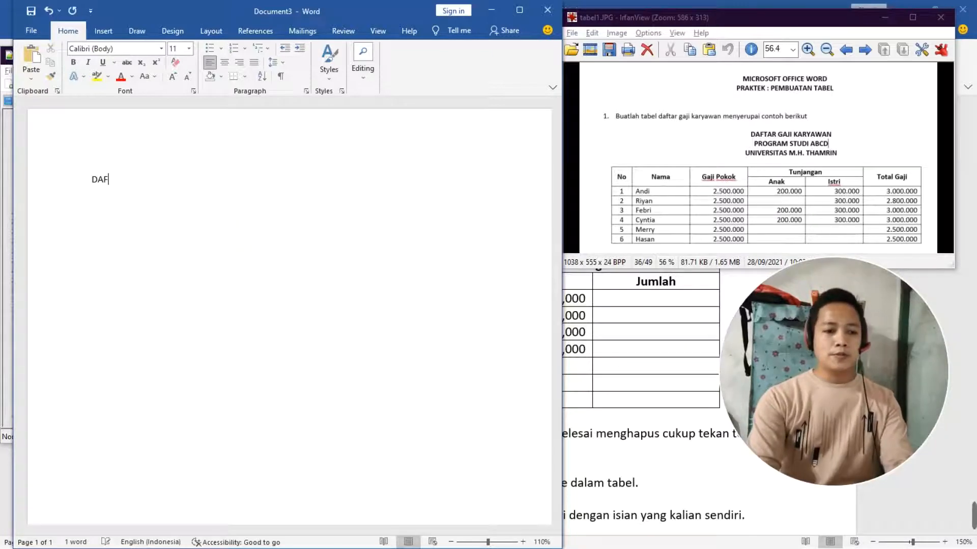
pyautogui.write('TAR GAJI KARYAWAN')
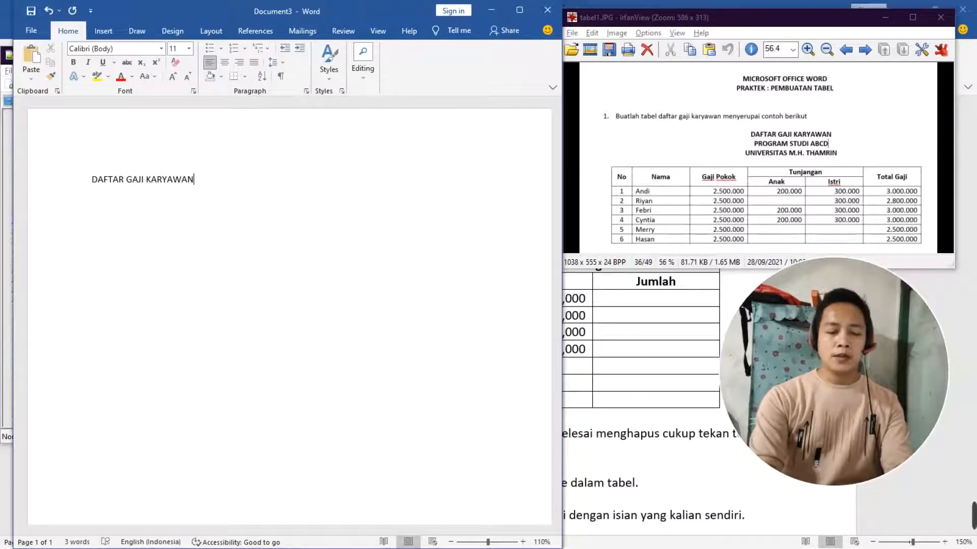
pyautogui.press('Return')
pyautogui.write('PROGRAM STUD')
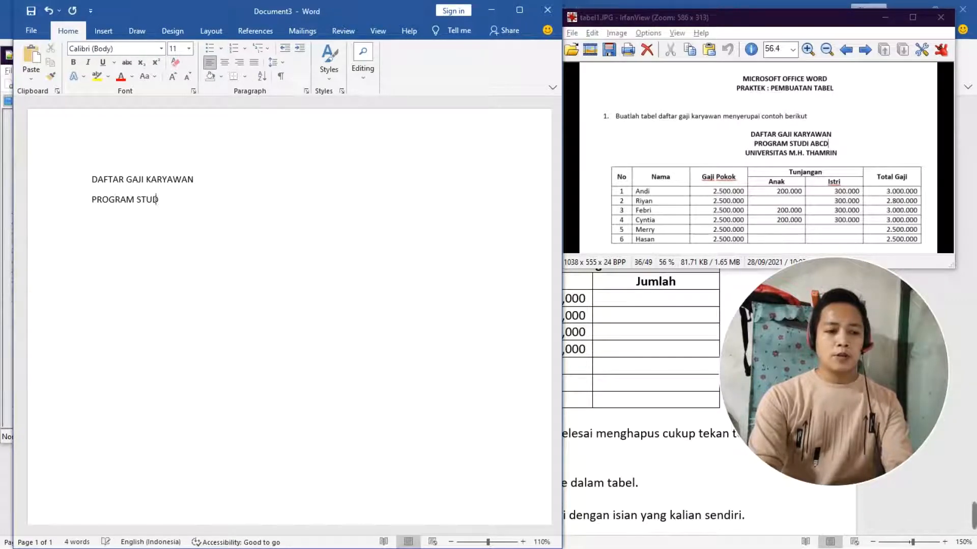
pyautogui.write('I ABCD')
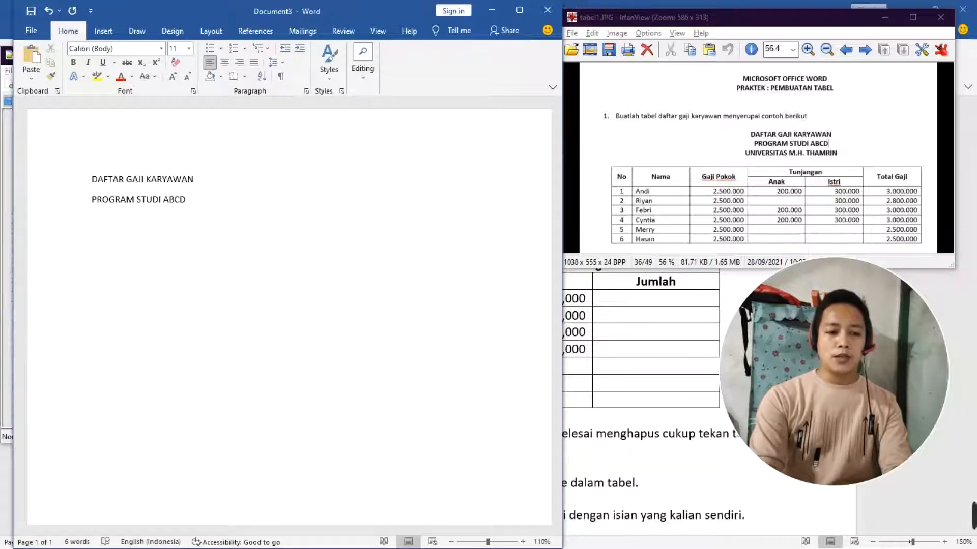
pyautogui.write('NIVE')
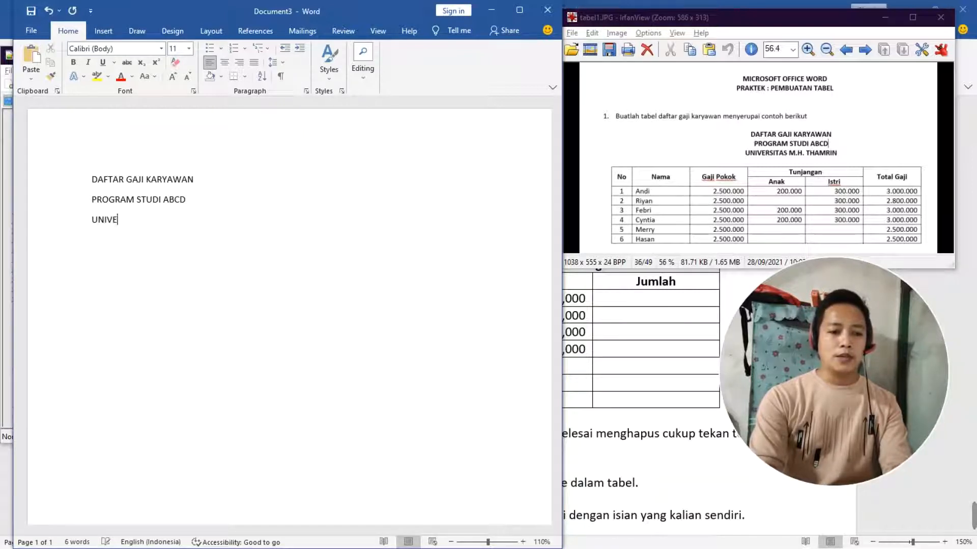
pyautogui.write('RSITAS M.H. THAMRIN')
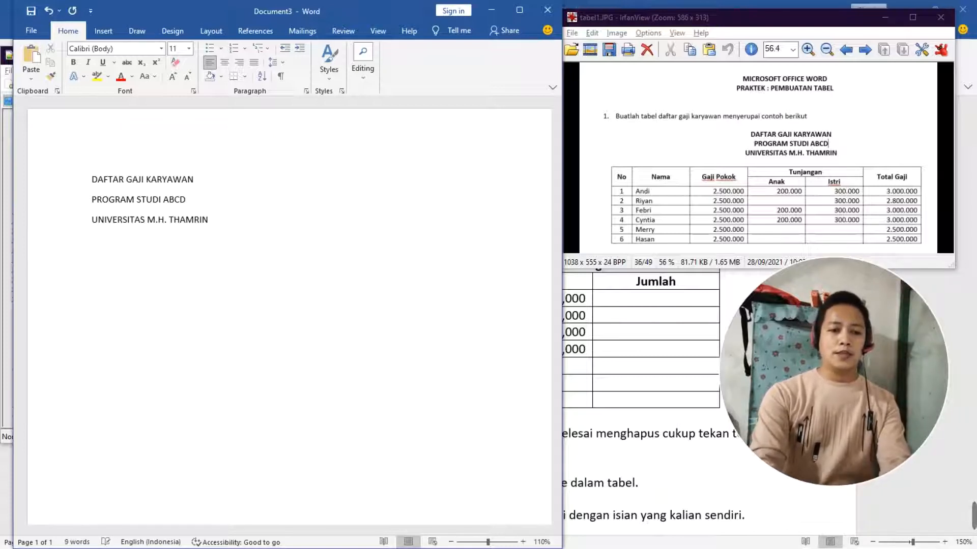
pyautogui.press('Return')
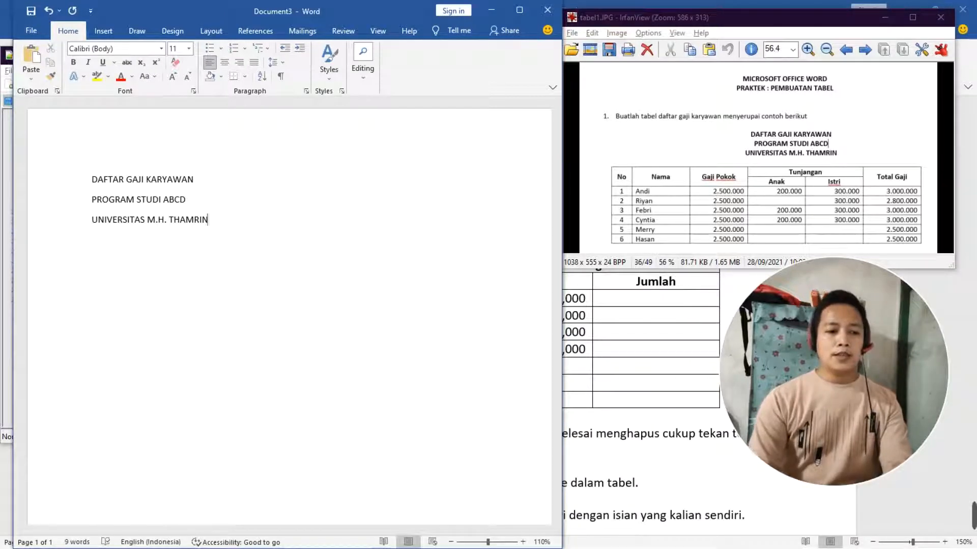
# Set the line spacing of the three title lines to 1.0
pyautogui.hotkey('ctrl', 'a')
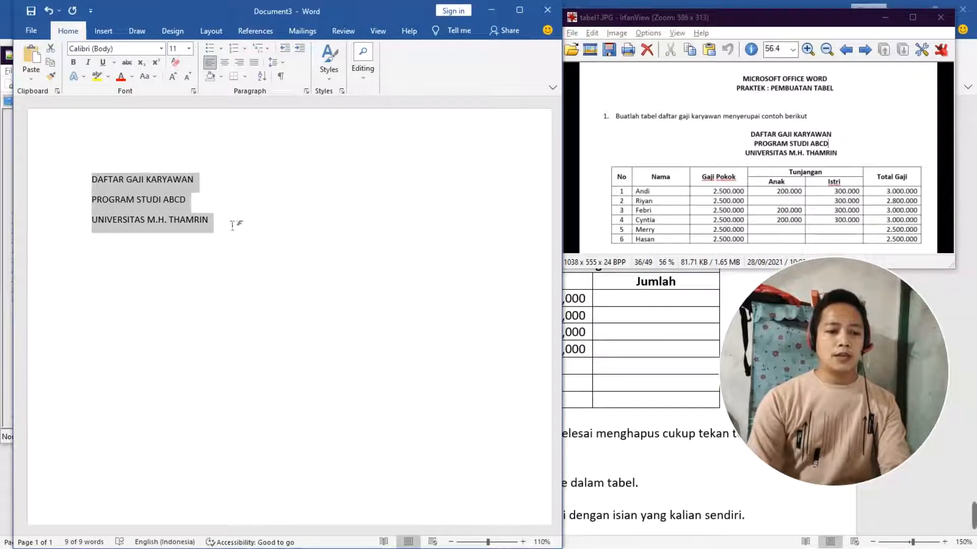
pyautogui.press('Left')
pyautogui.hotkey('shift', 'Down')
pyautogui.hotkey('shift', 'Down')
pyautogui.hotkey('shift', 'Down')
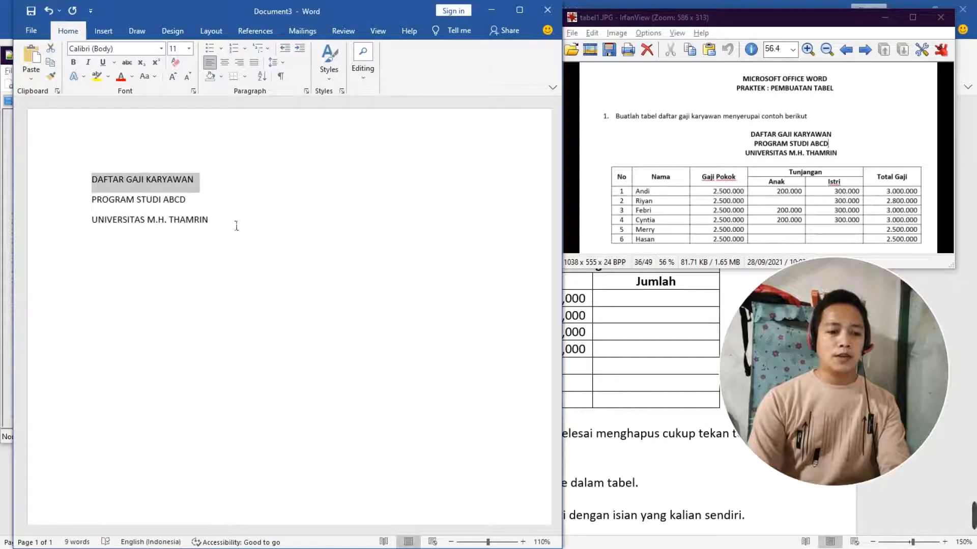
pyautogui.hotkey('shift', 'Left')
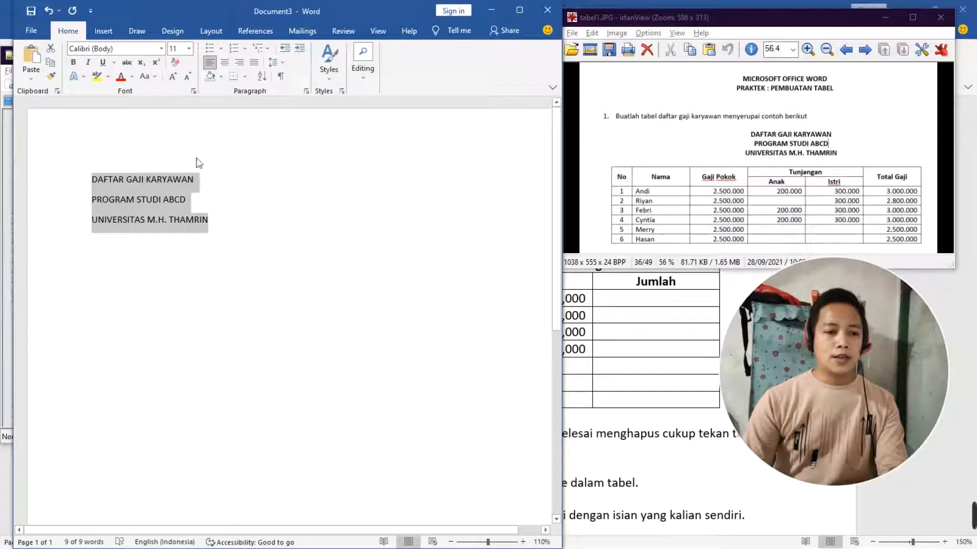
pyautogui.click(282, 65)
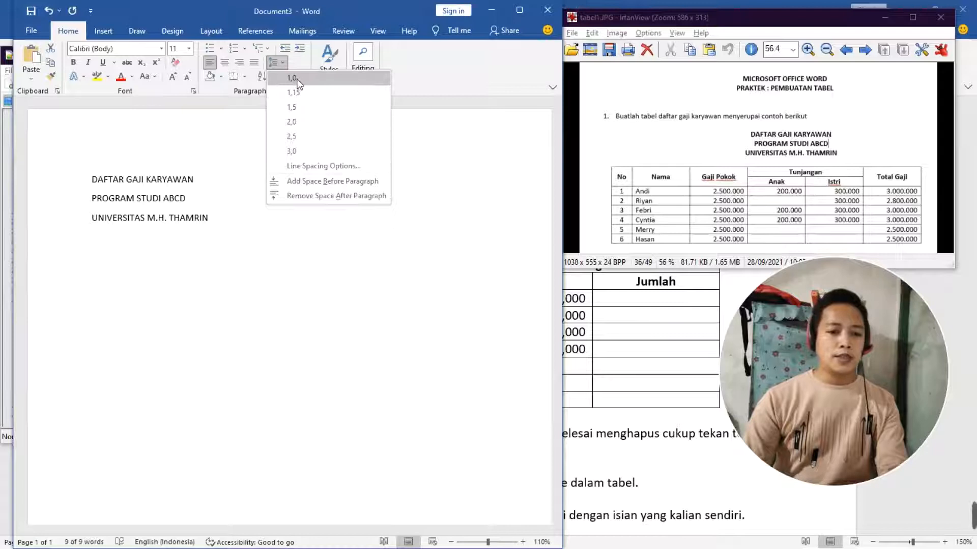
pyautogui.click(297, 80)
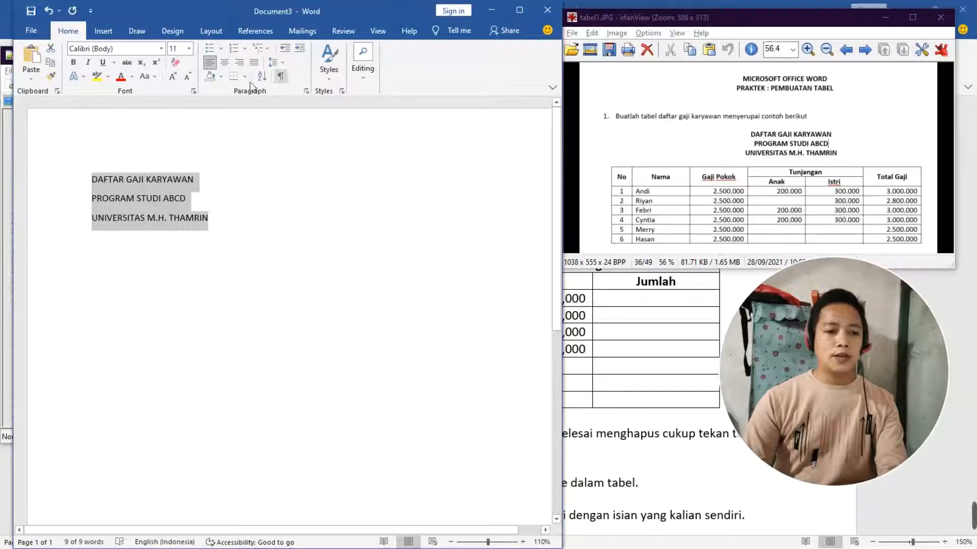
# Set the paragraph spacing after the three title lines to 0 pt
pyautogui.click(211, 34)
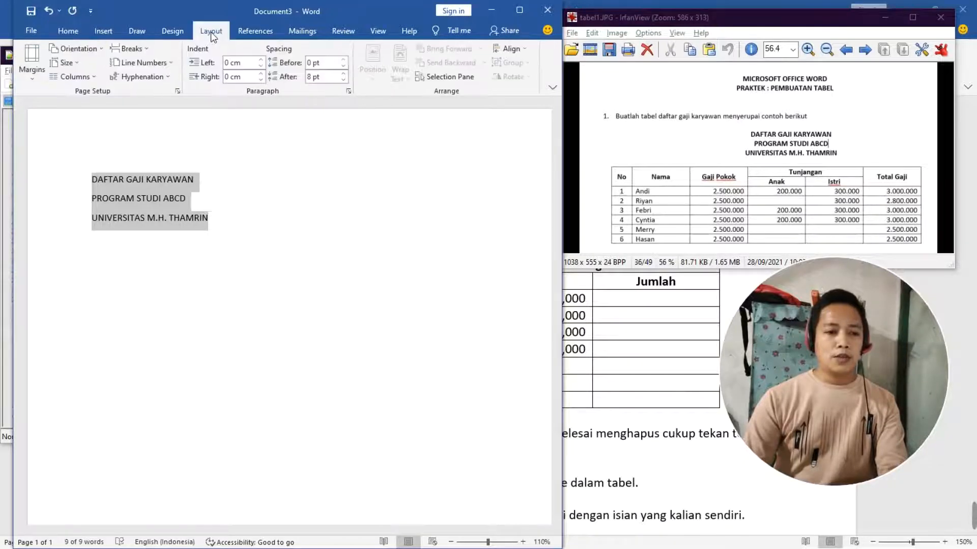
pyautogui.click(331, 78)
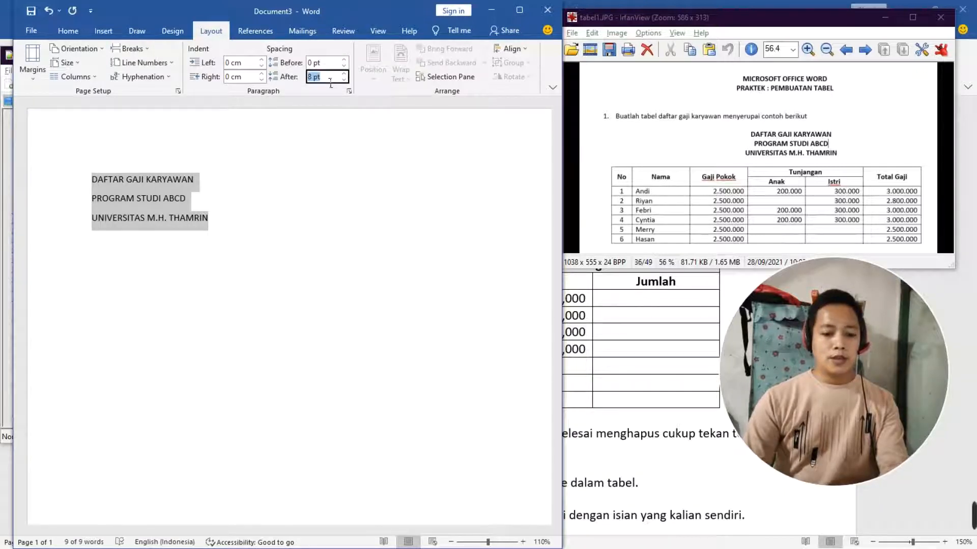
pyautogui.write('0')
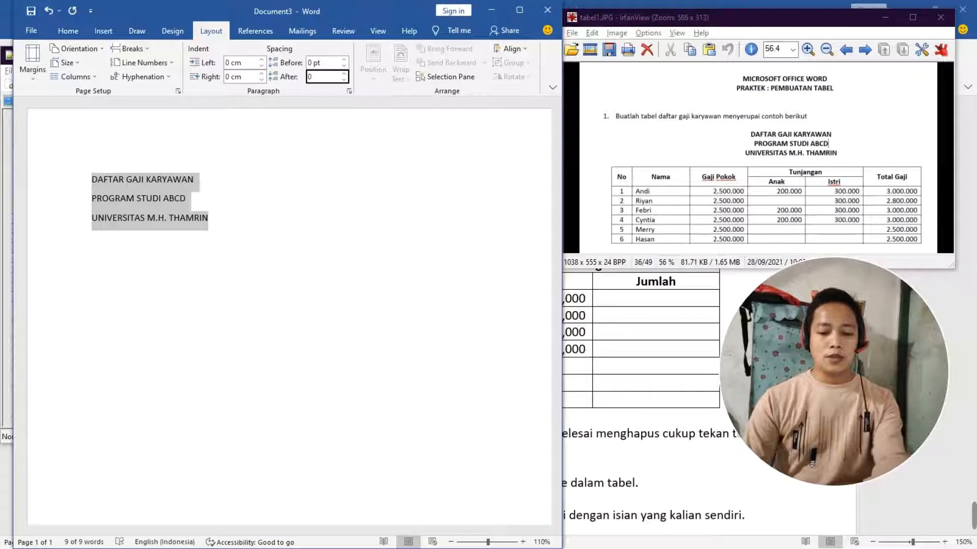
pyautogui.press('Return')
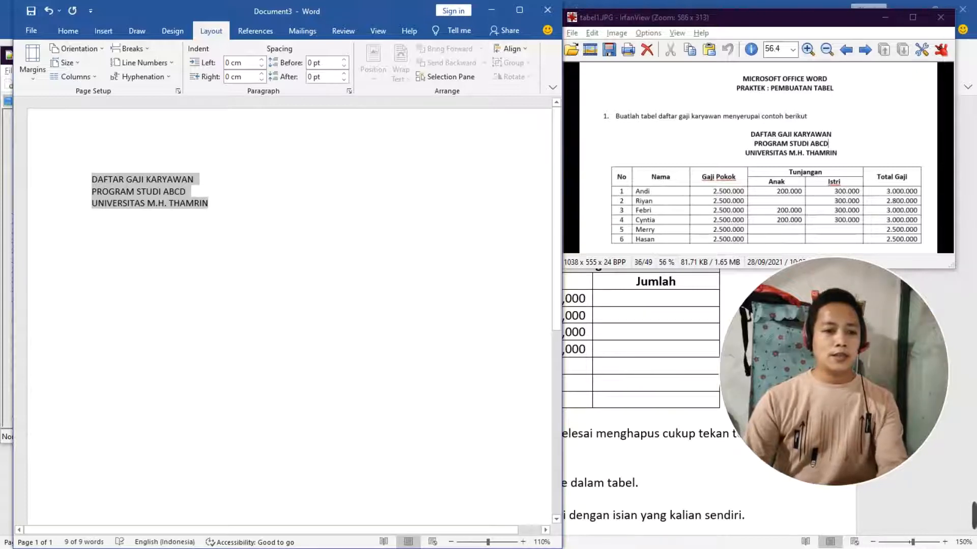
pyautogui.click(246, 184)
pyautogui.moveTo(146, 179); pyautogui.dragTo(244, 215)
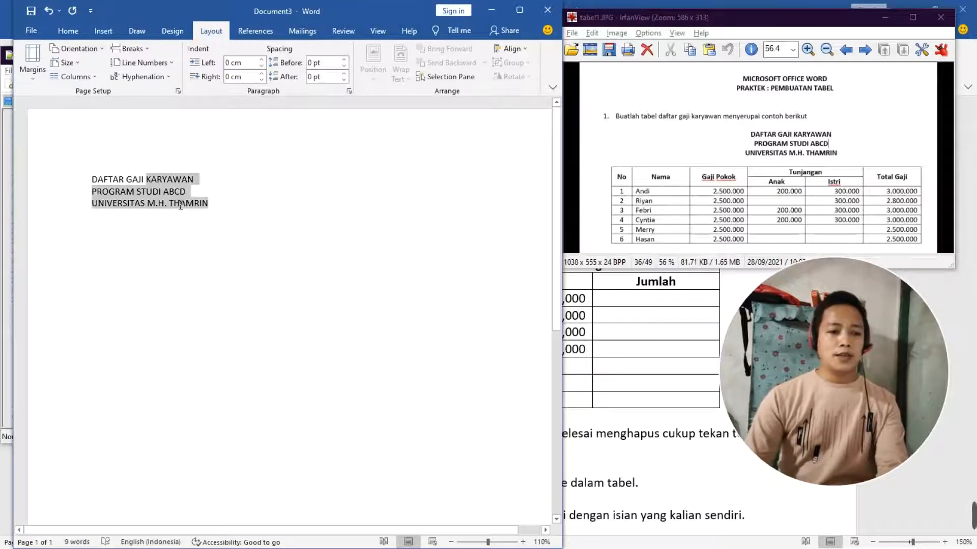
pyautogui.click(243, 215)
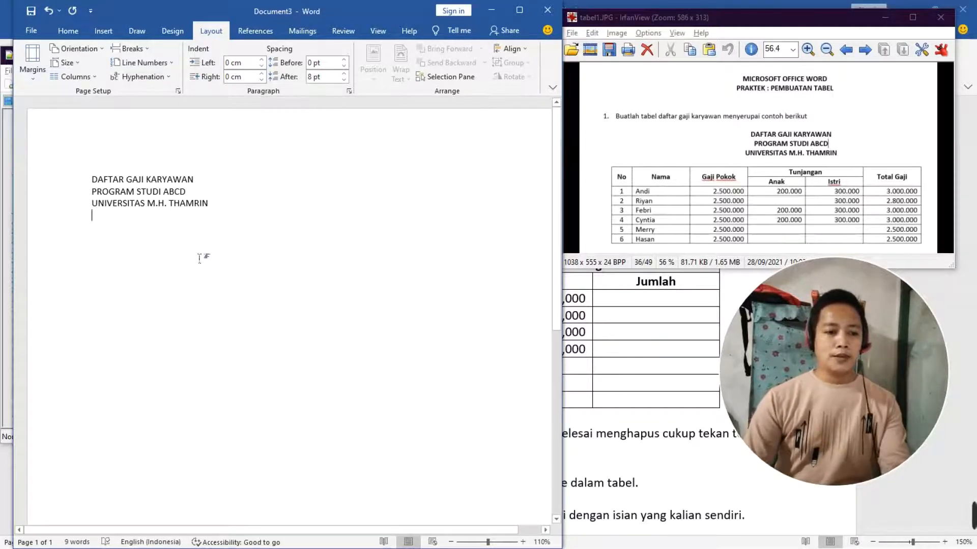
pyautogui.click(210, 190)
pyautogui.click(147, 180)
pyautogui.moveTo(94, 179); pyautogui.dragTo(266, 220)
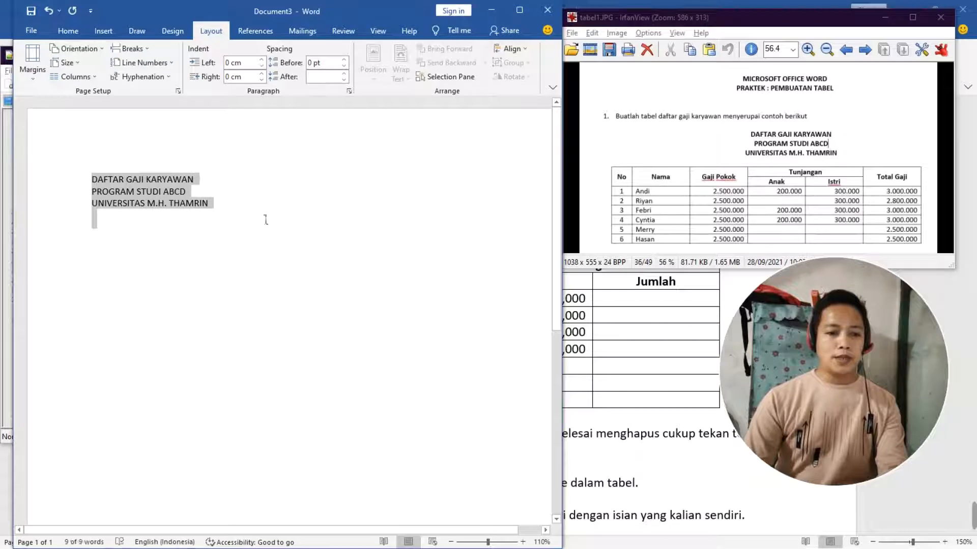
pyautogui.click(266, 220)
pyautogui.moveTo(97, 182); pyautogui.dragTo(227, 205)
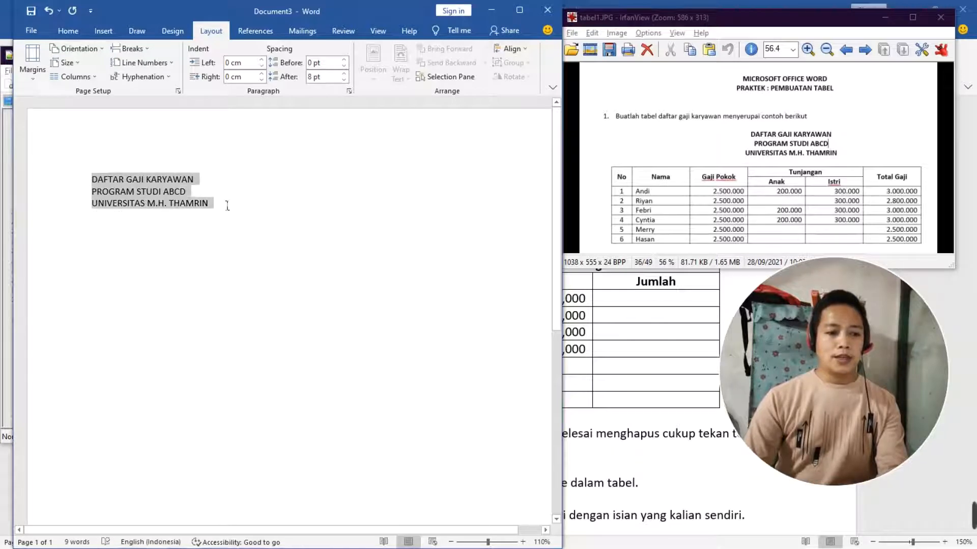
pyautogui.click(206, 260)
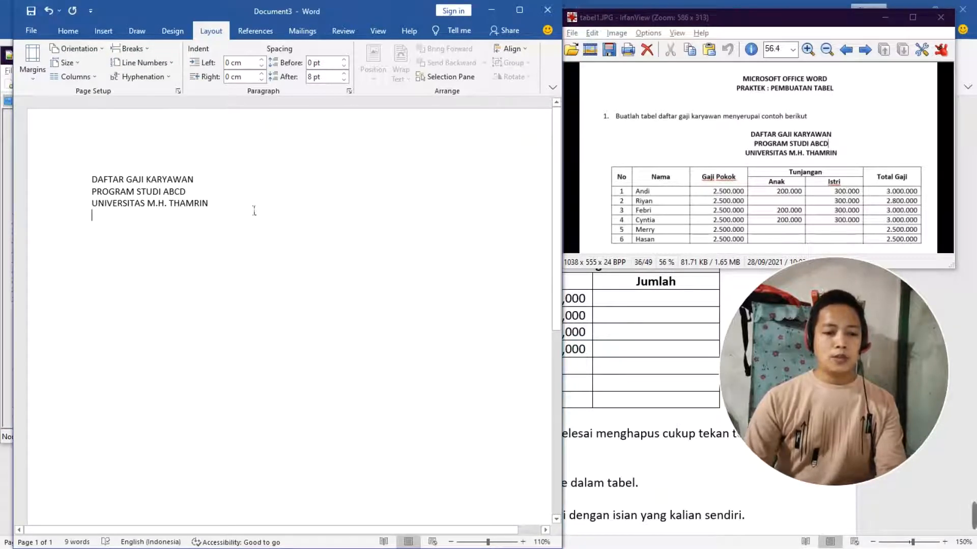
# Set the spacing after to 0 pt for the whole document, including the empty paragraph below the title lines
pyautogui.hotkey('ctrl', 'a')
pyautogui.click(327, 78)
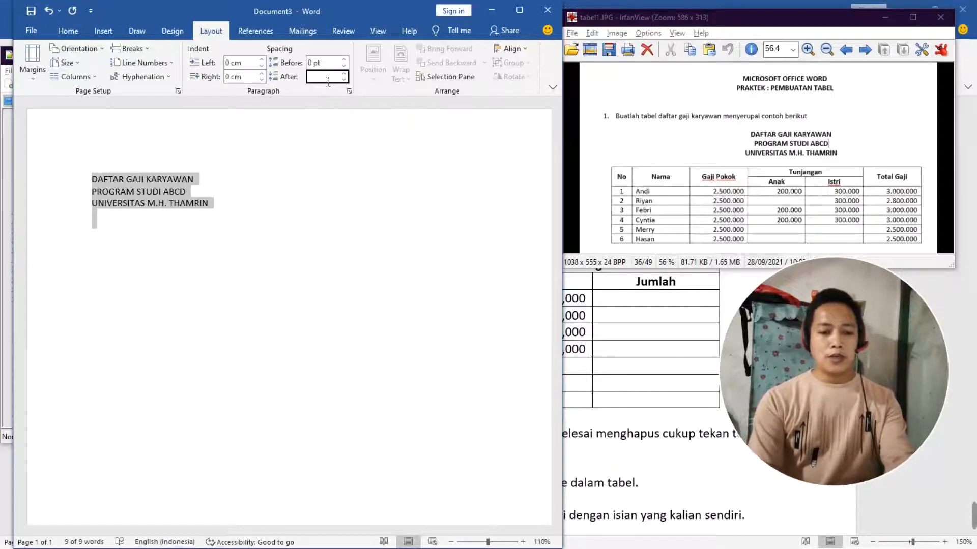
pyautogui.write('0')
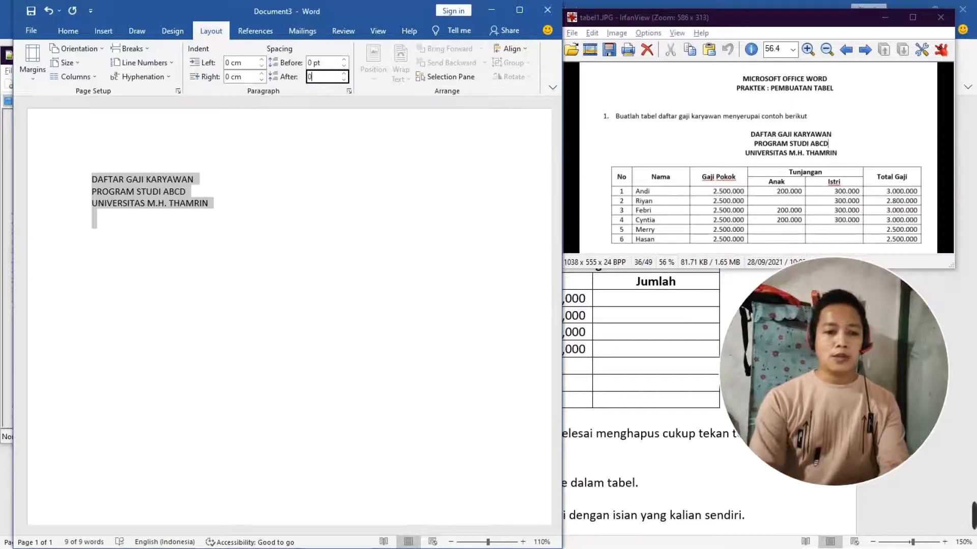
pyautogui.press('Return')
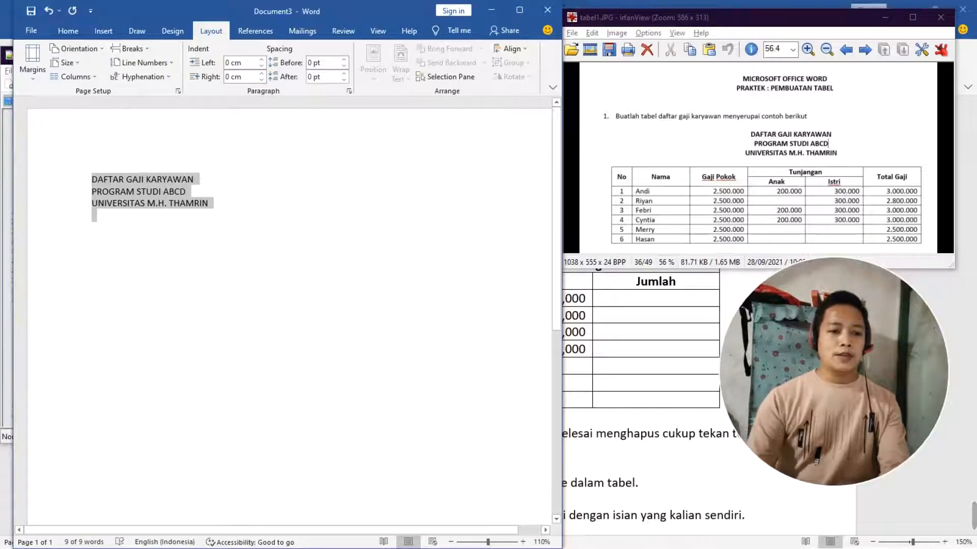
pyautogui.click(218, 323)
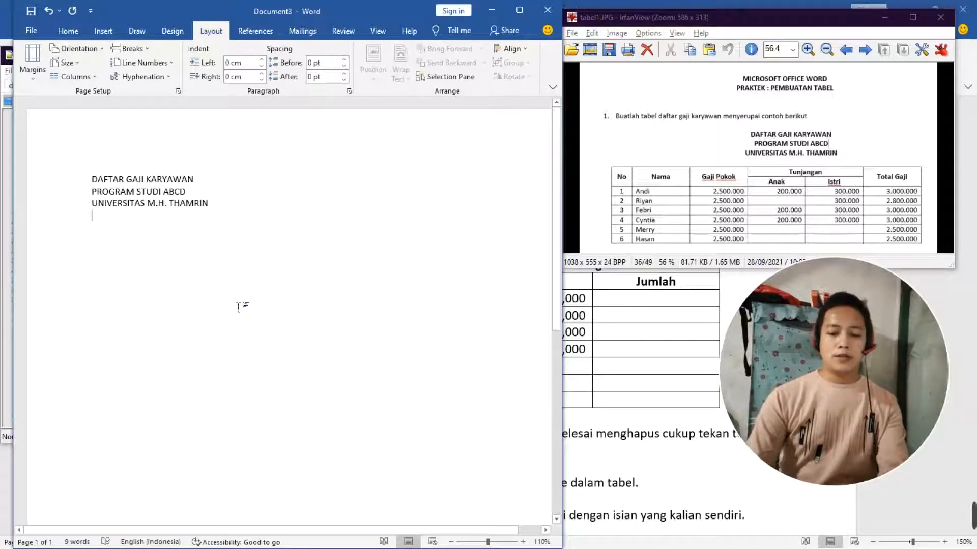
# Set the line spacing of the empty paragraph below the title lines to 1.15
pyautogui.click(68, 30)
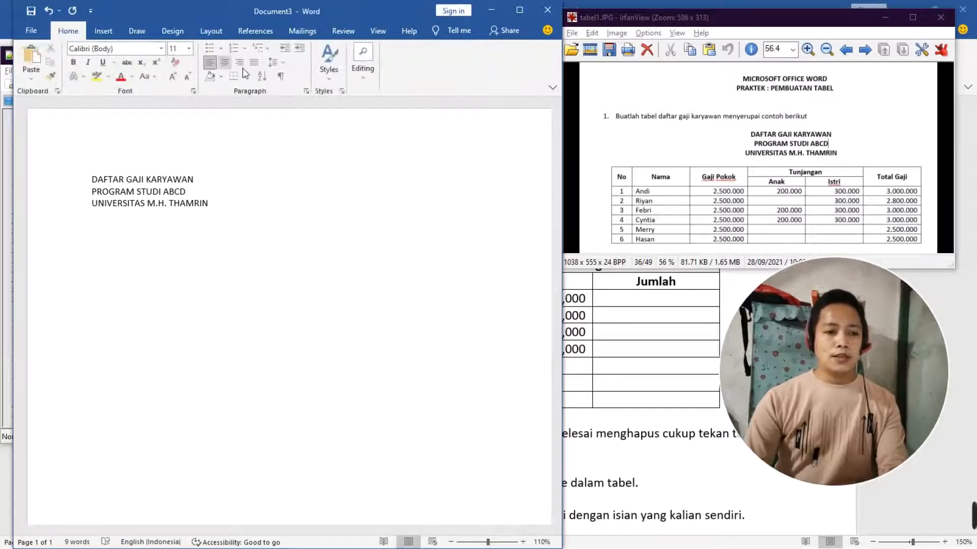
pyautogui.click(282, 65)
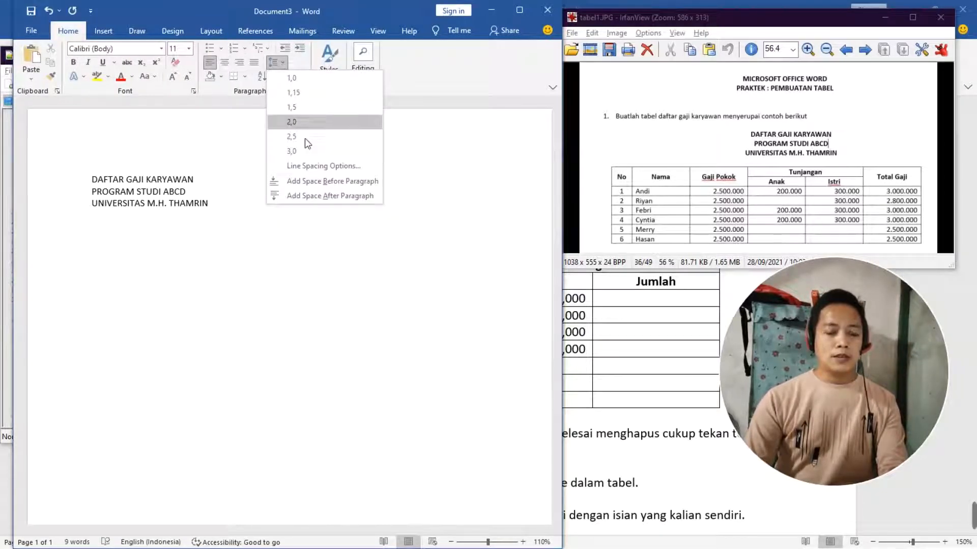
pyautogui.click(315, 91)
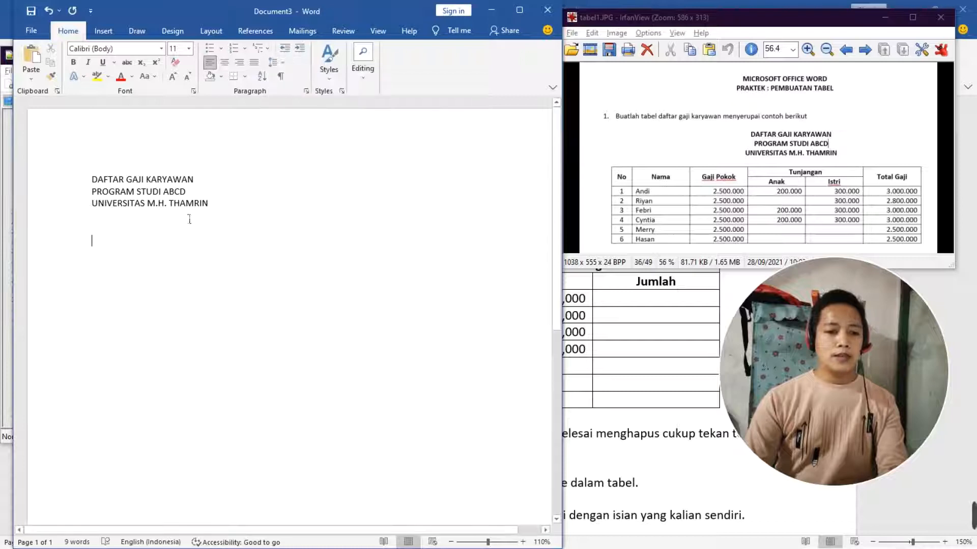
# Set the spacing before all paragraphs in the document to Auto
pyautogui.click(203, 31)
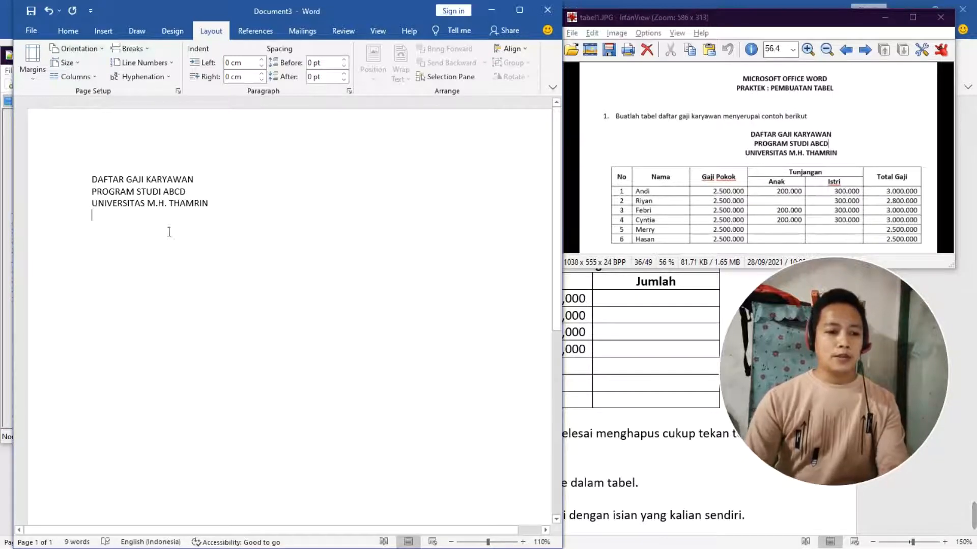
pyautogui.hotkey('ctrl', 'a')
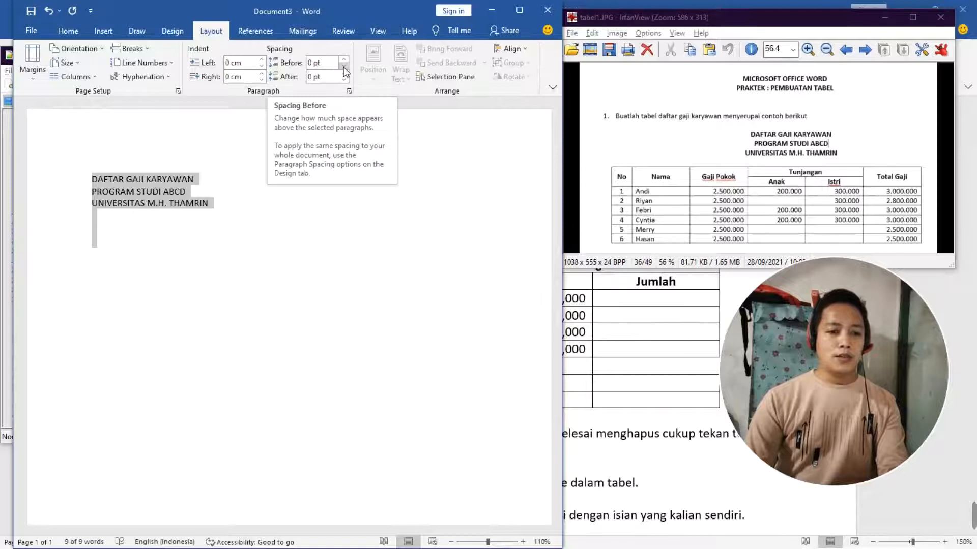
pyautogui.click(344, 66)
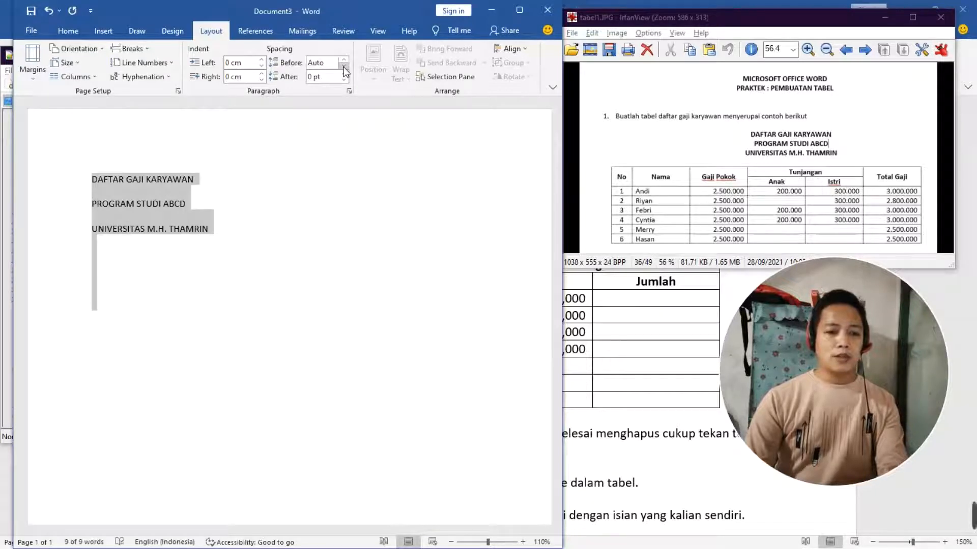
# Set the spacing before and after all paragraphs in the document to 0 pt
pyautogui.click(344, 80)
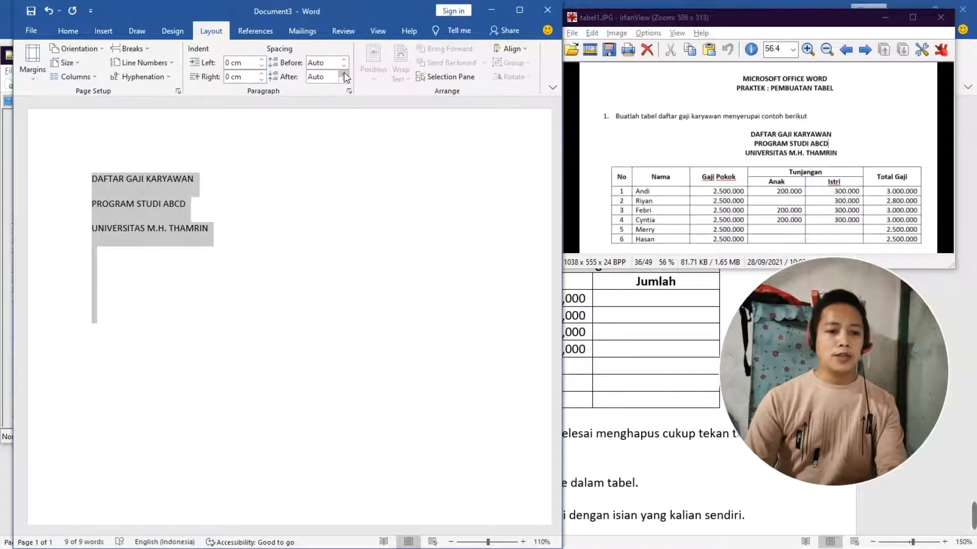
pyautogui.click(344, 74)
pyautogui.click(344, 60)
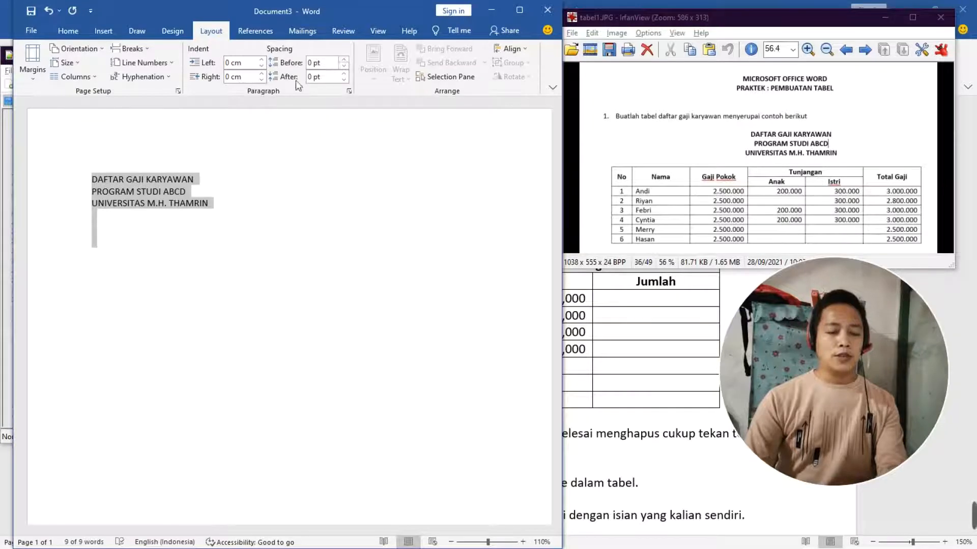
# Remove the last empty paragraph below the title lines
pyautogui.click(166, 249)
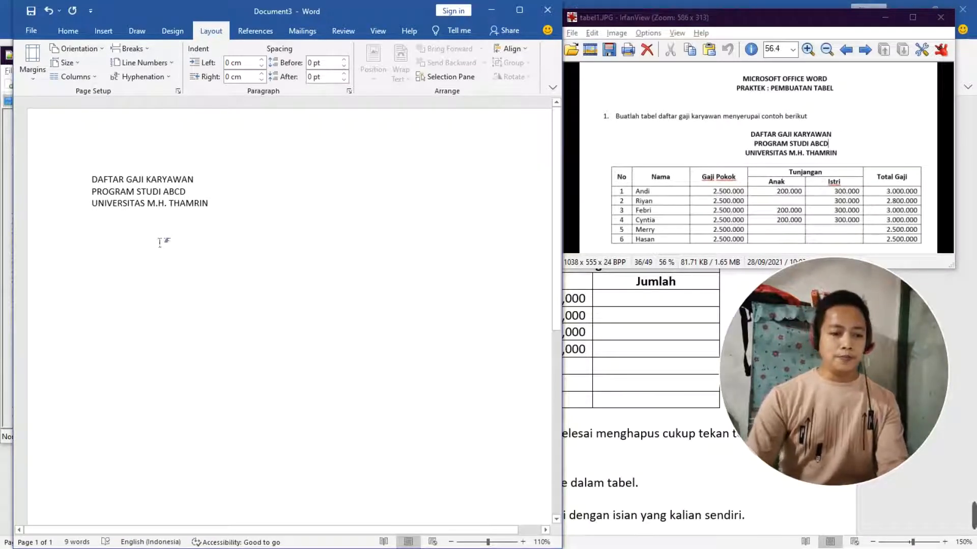
pyautogui.press('BackSpace')
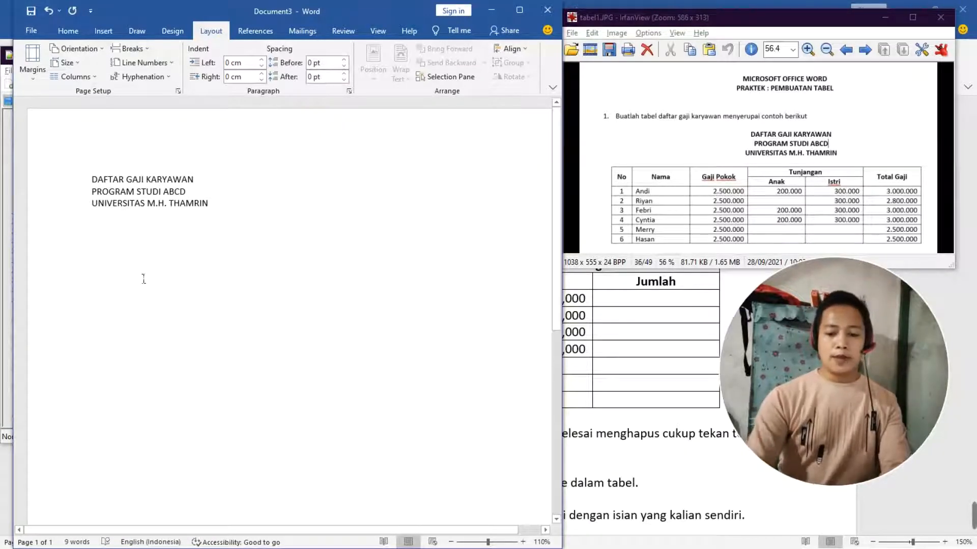
pyautogui.write('\\')
pyautogui.press('BackSpace')
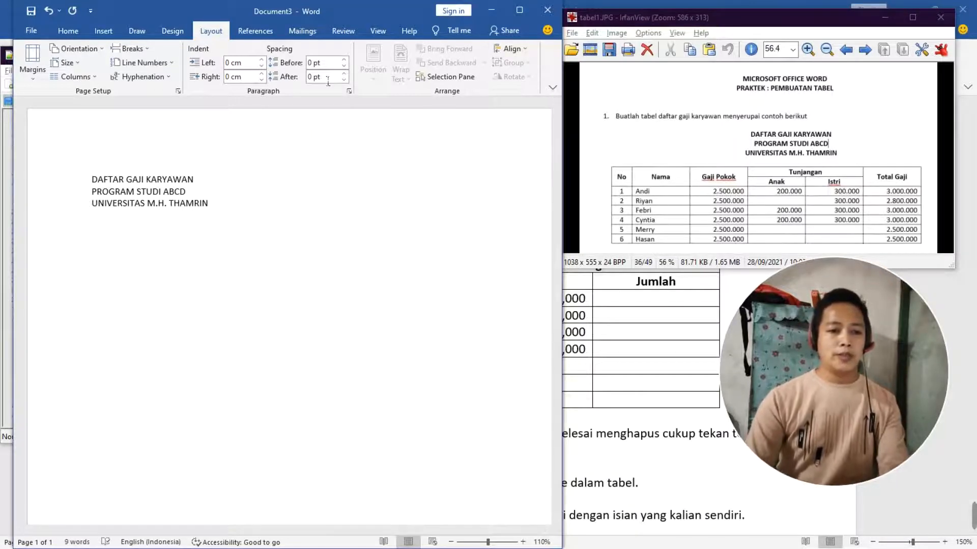
pyautogui.click(78, 35)
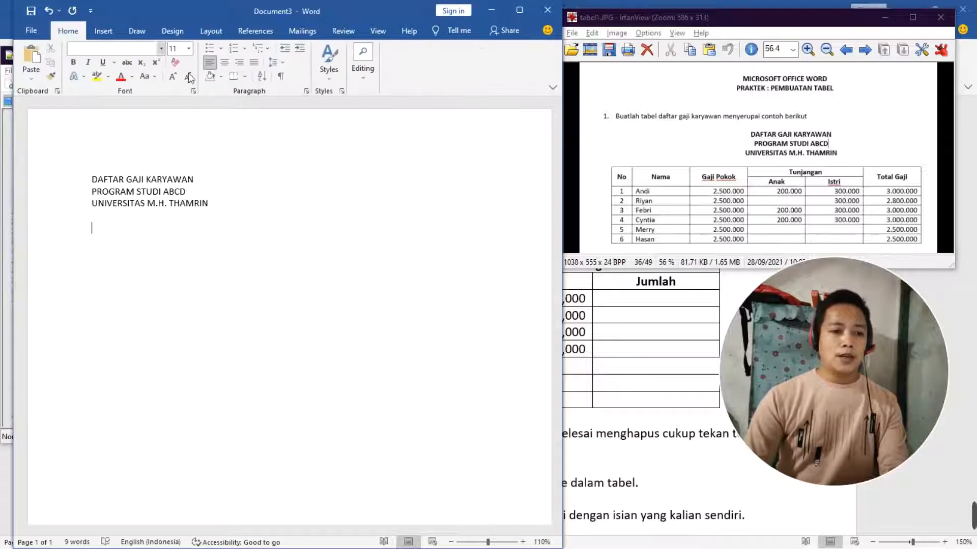
pyautogui.click(282, 65)
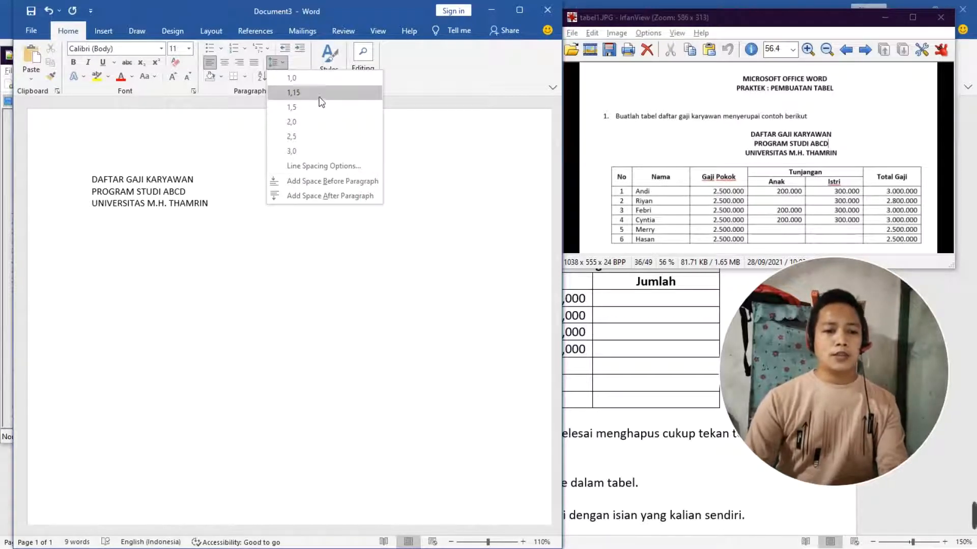
pyautogui.click(160, 252)
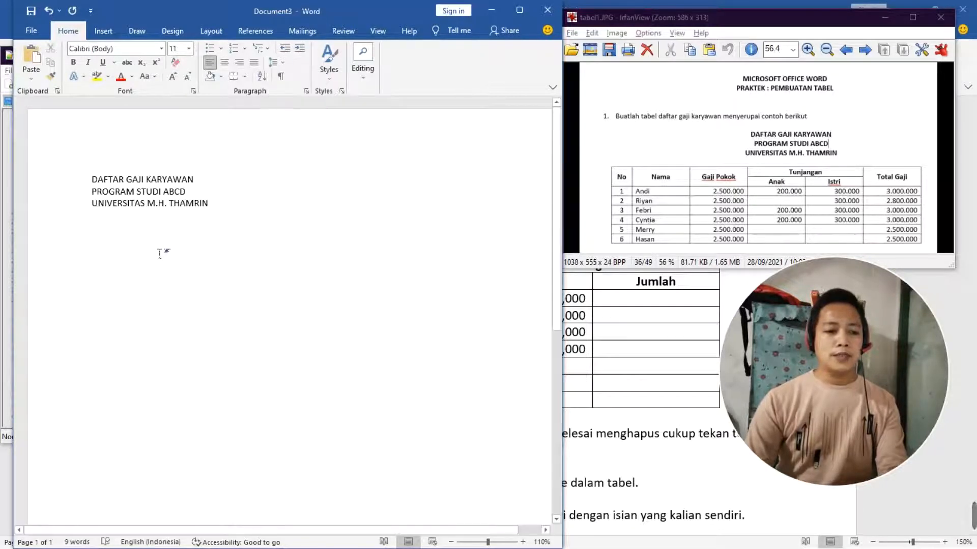
# Center the three title lines and make them bold
pyautogui.moveTo(99, 182); pyautogui.dragTo(224, 205)
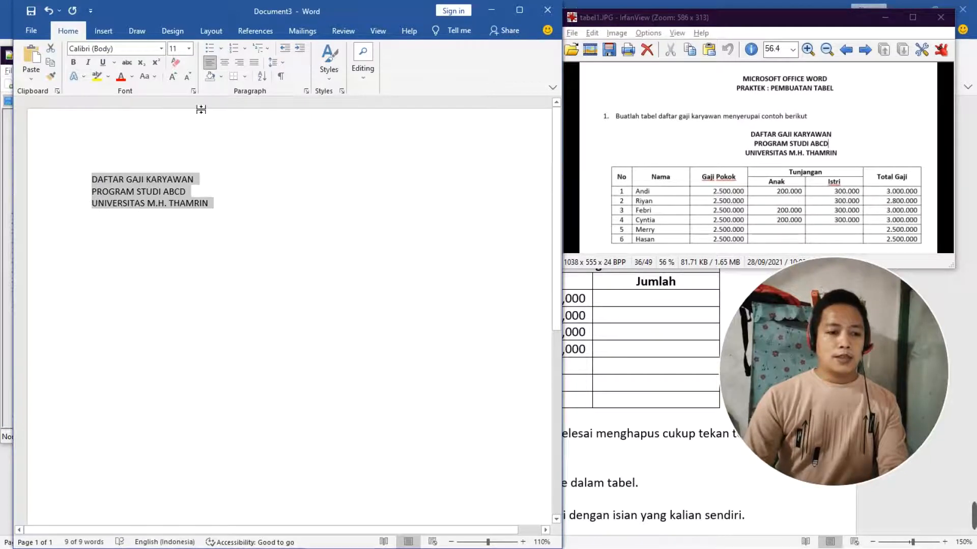
pyautogui.click(227, 65)
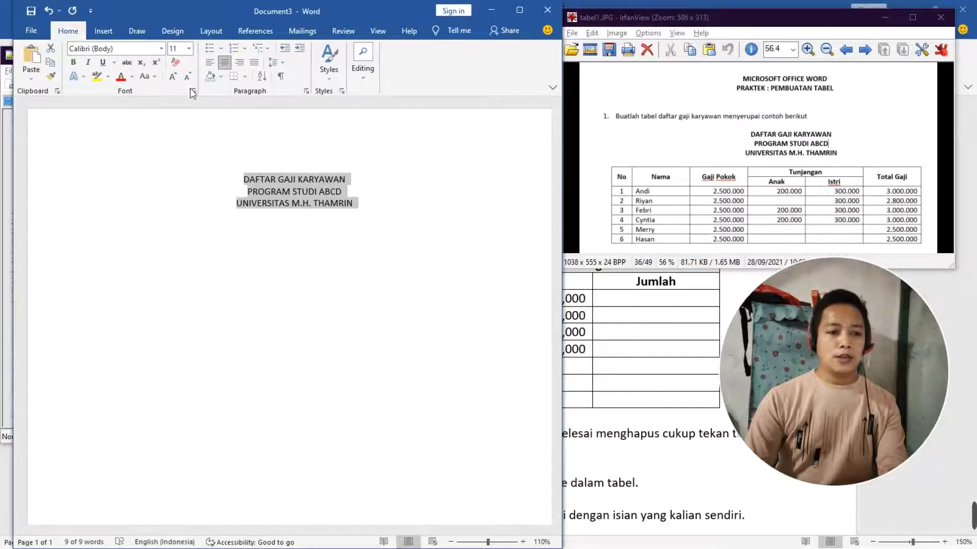
pyautogui.click(71, 63)
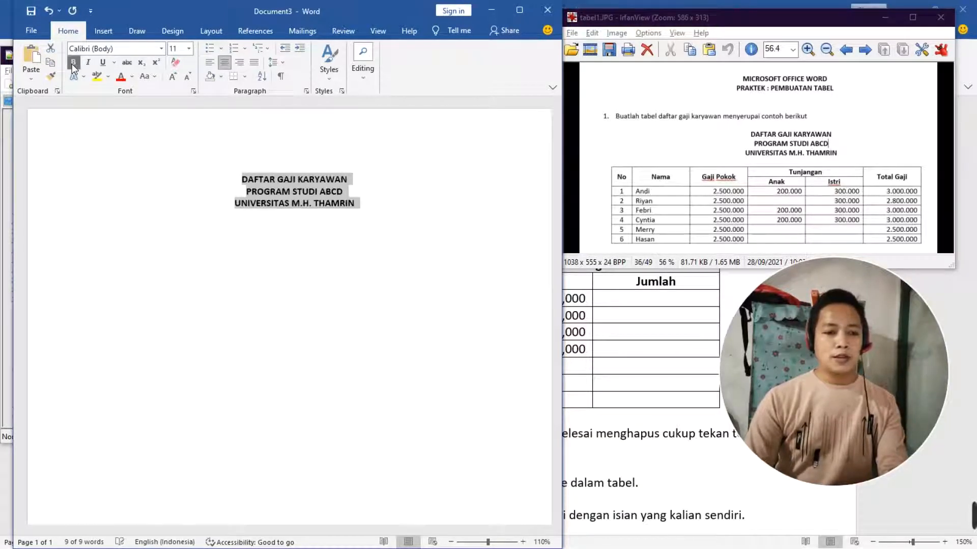
# Insert a table with 6 columns and 8 rows below the title lines
pyautogui.click(186, 305)
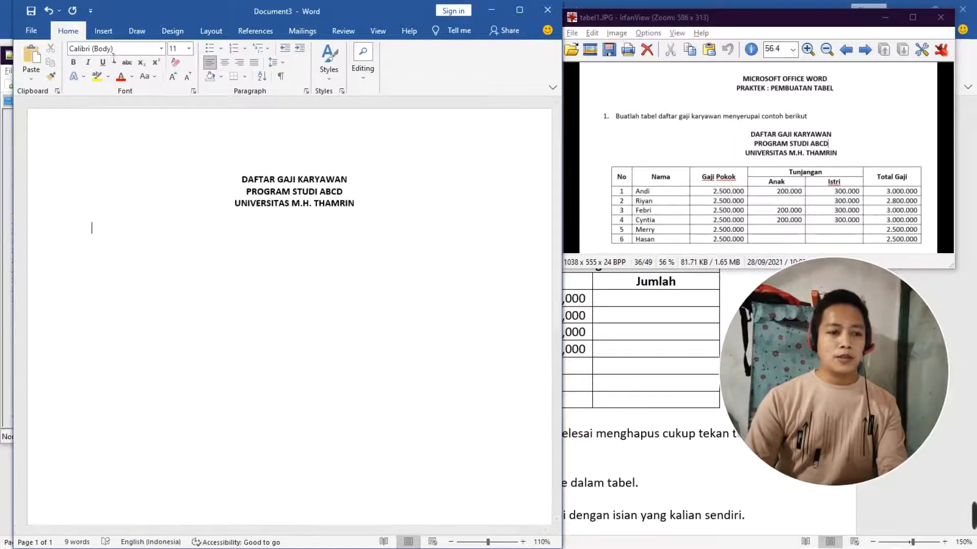
pyautogui.click(103, 31)
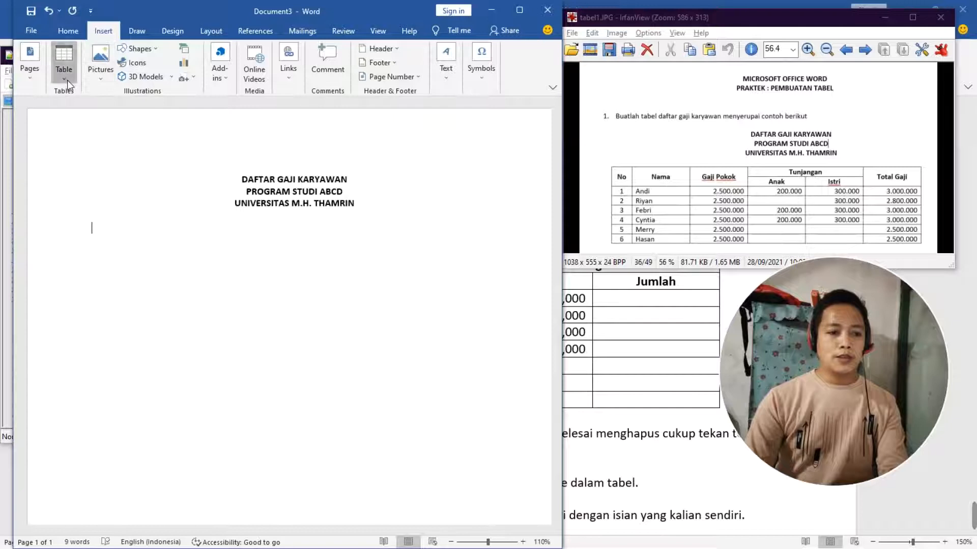
pyautogui.click(67, 81)
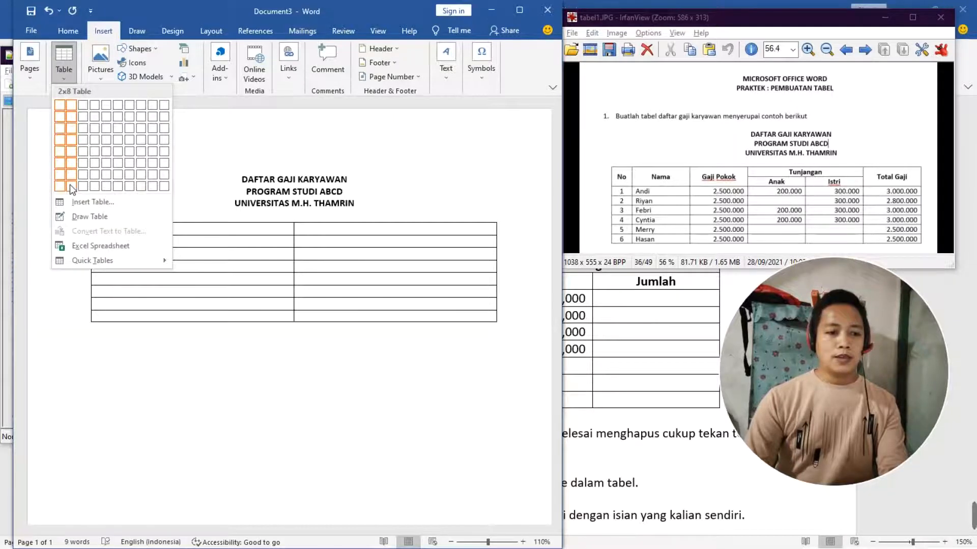
pyautogui.click(117, 187)
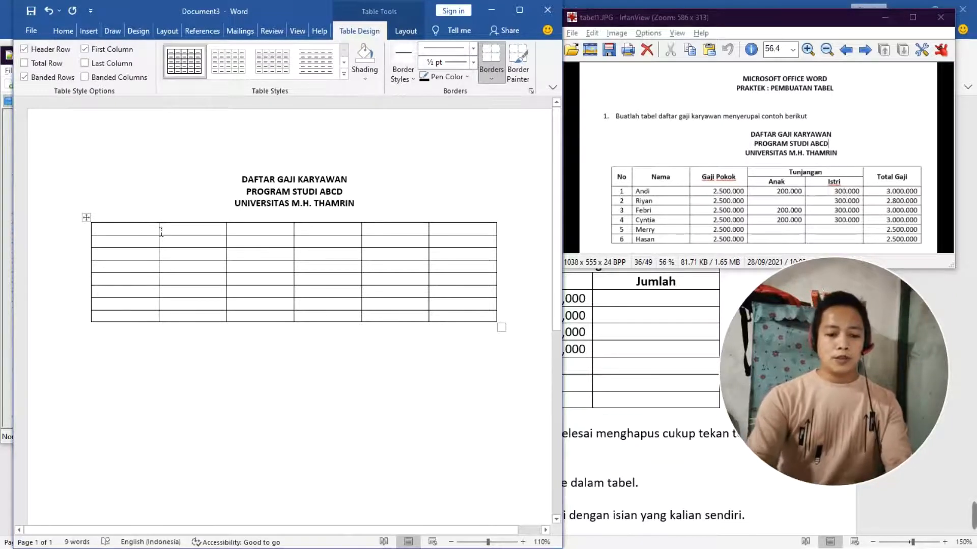
# Fill the first column with the header No and the numbers 1 to 6, leaving the second row empty
pyautogui.write('no')
pyautogui.press('BackSpace')
pyautogui.press('BackSpace')
pyautogui.write('No')
pyautogui.press('Down')
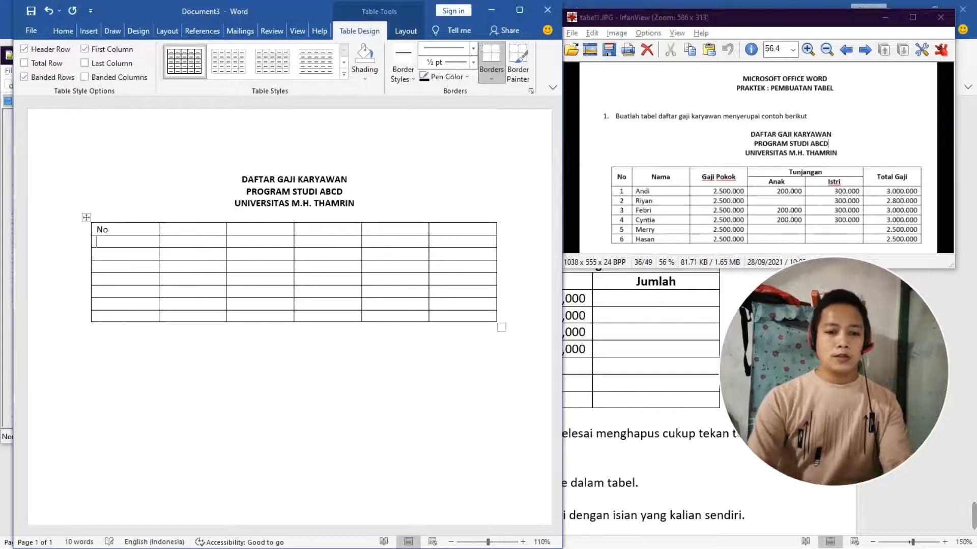
pyautogui.write('1')
pyautogui.press('Down')
pyautogui.write('2')
pyautogui.press('Down')
pyautogui.write('3')
pyautogui.press('Down')
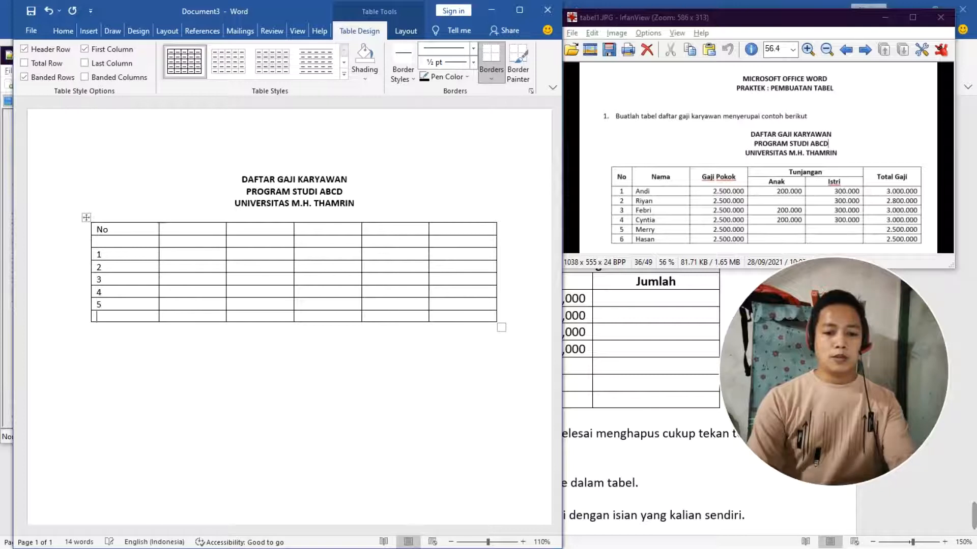
pyautogui.press('Up')
pyautogui.press('Up')
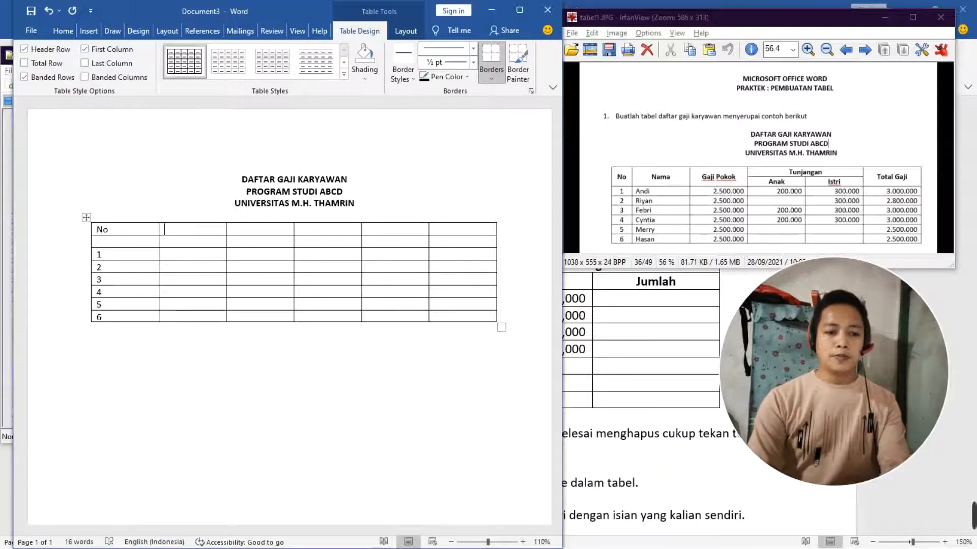
# Fill the second column with the header Nama and the six employees' names from the reference image, leaving the second row empty
pyautogui.write('Nama  ')
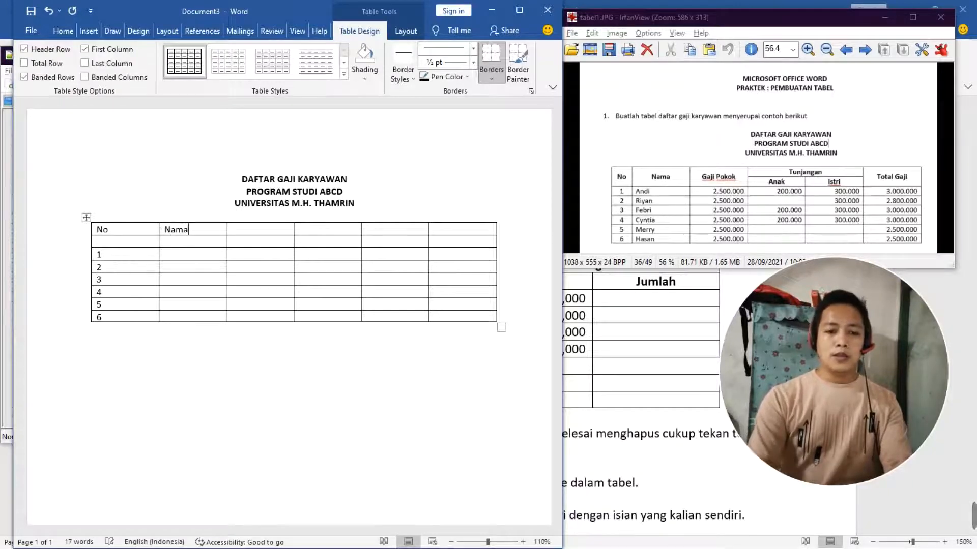
pyautogui.write('Andi ')
pyautogui.write('Riyan ')
pyautogui.write('Febri ')
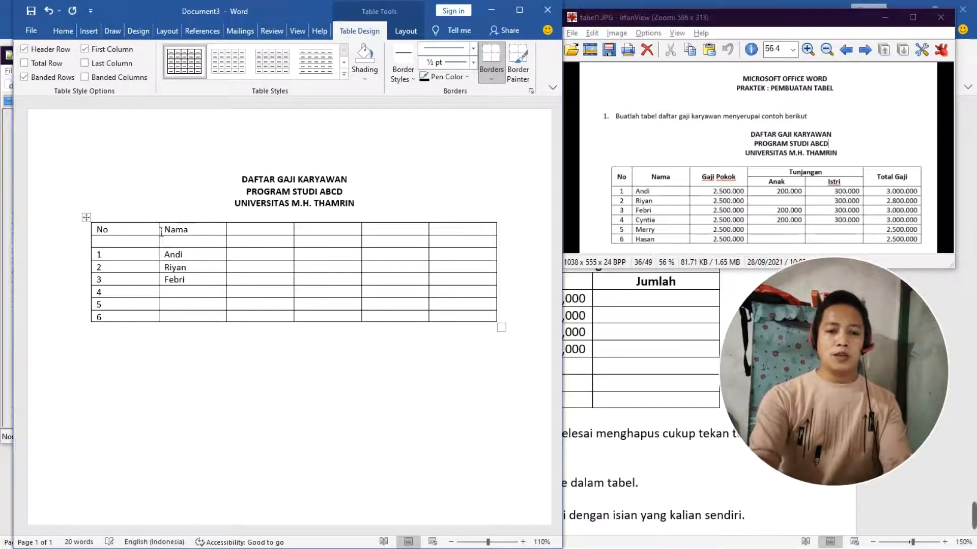
pyautogui.write('Cyntai')
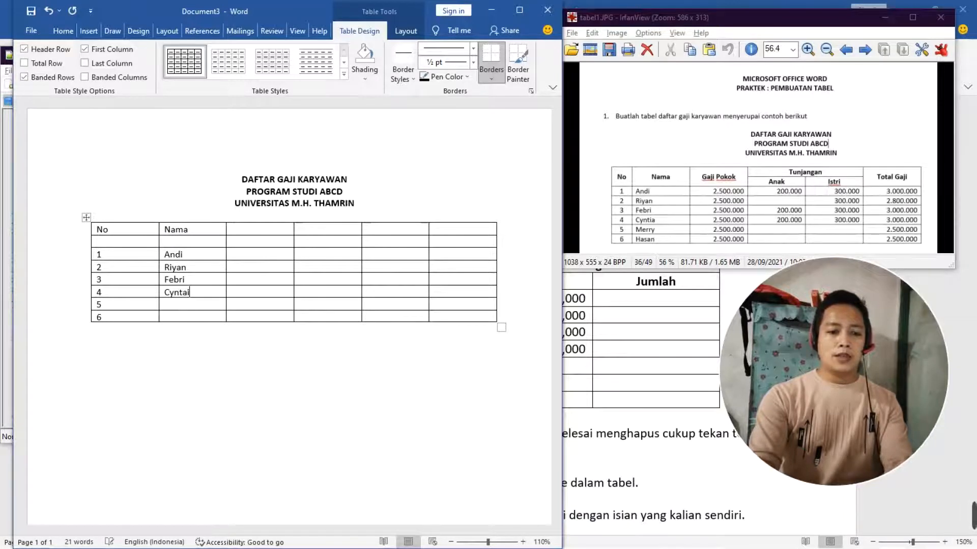
pyautogui.press('BackSpace')
pyautogui.press('BackSpace')
pyautogui.write('ia')
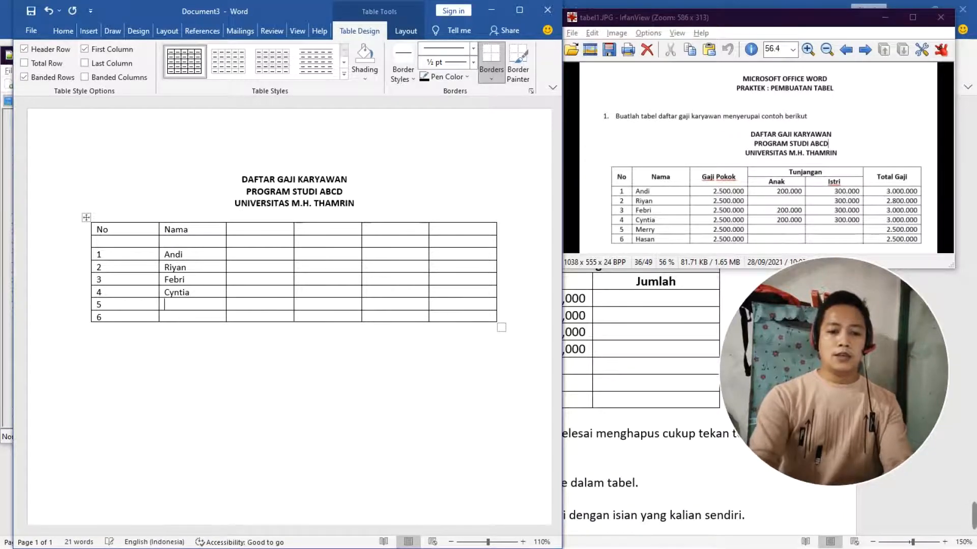
pyautogui.press('Down')
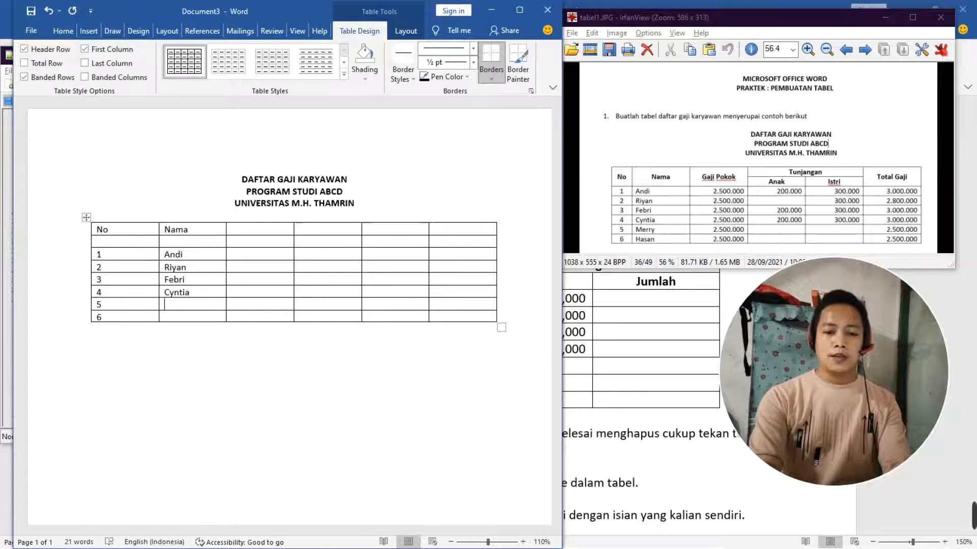
pyautogui.write('Merry')
pyautogui.write('Hasan')
# Enter the header Gaji Pokok in the third column and 2.500.000 as the base salary of employee 1
pyautogui.click(232, 266)
pyautogui.click(231, 230)
pyautogui.write('G')
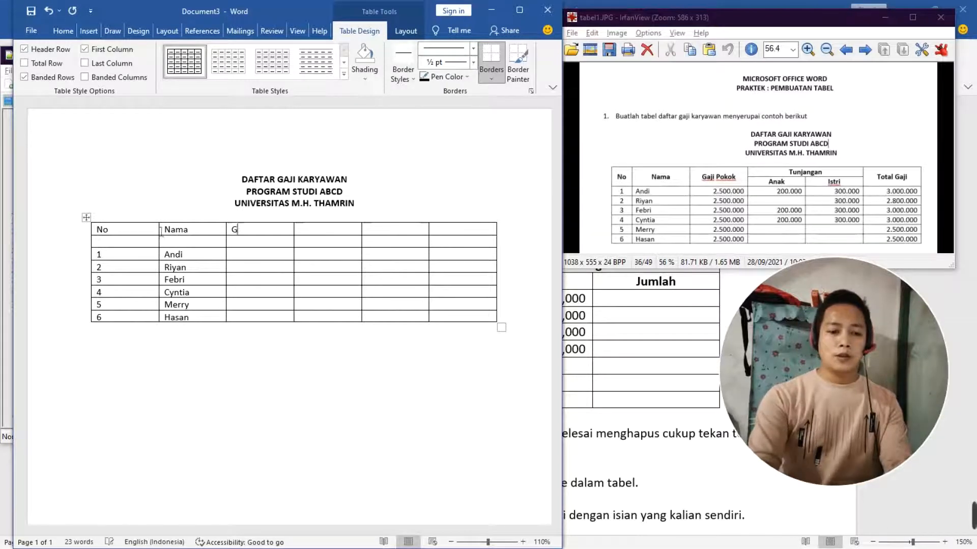
pyautogui.write('aji Poko')
pyautogui.press('Down')
pyautogui.press('Down')
pyautogui.write('2.5000.000')
# Copy the base salary of employee 1 to employees 2 through 6 in the Gaji Pokok column
pyautogui.hotkey('shift', 'Left')
pyautogui.hotkey('shift', 'Left')
pyautogui.hotkey('shift', 'Left')
pyautogui.hotkey('shift', 'Left')
pyautogui.hotkey('shift', 'Left')
pyautogui.hotkey('shift', 'Left')
pyautogui.hotkey('shift', 'Left')
pyautogui.hotkey('shift', 'Left')
pyautogui.hotkey('shift', 'Left')
pyautogui.hotkey('ctrl', 'c')
pyautogui.press('Down')
pyautogui.hotkey('ctrl', 'v')
pyautogui.press('Down')
pyautogui.hotkey('ctrl', 'v')
pyautogui.press('Down')
pyautogui.hotkey('ctrl', 'v')
pyautogui.press('Down')
pyautogui.hotkey('ctrl', 'v')
pyautogui.hotkey('ctrl', 'v')
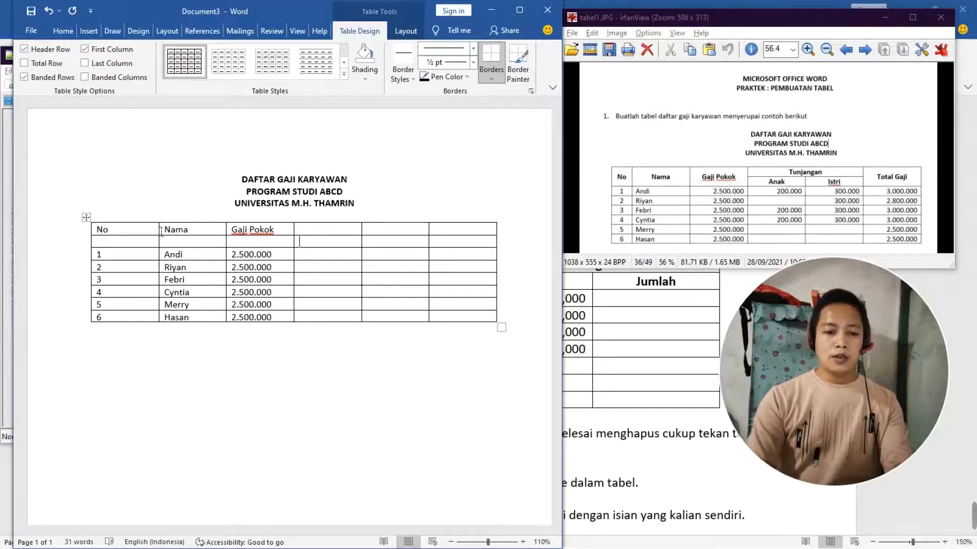
# Enter the header Tunjangan in the fourth column, with the subheaders Anak and Istri in the second row of columns four and five
pyautogui.write('Tunjangan')
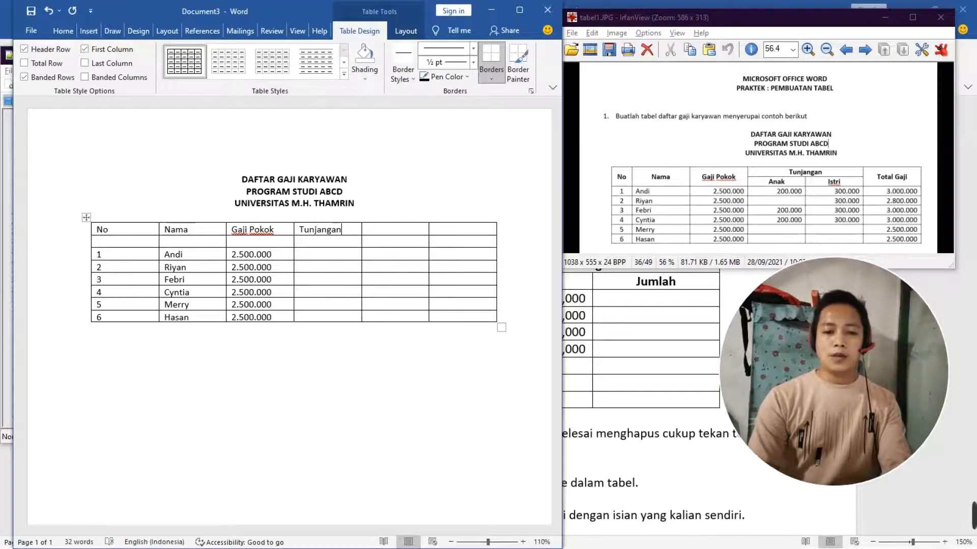
pyautogui.press('Down')
pyautogui.write('Anak')
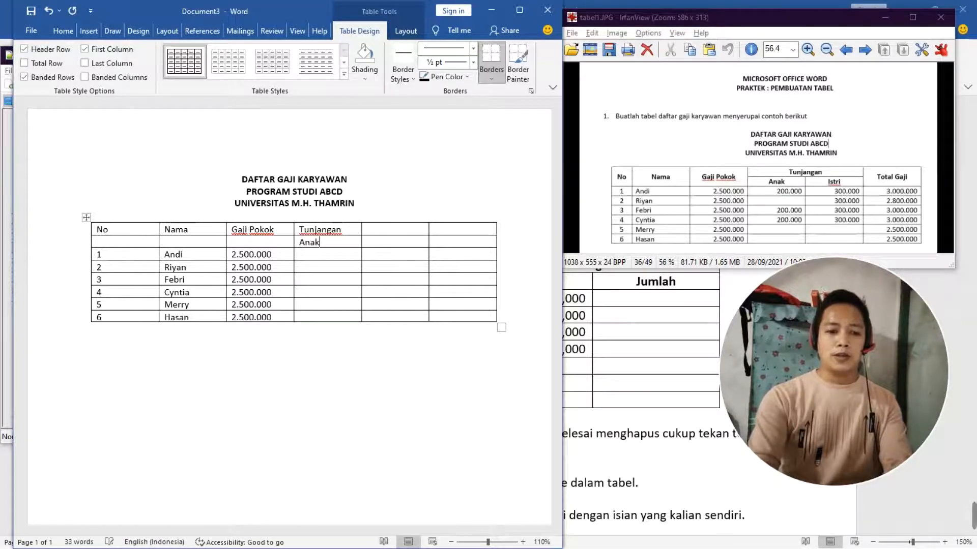
pyautogui.press('Tab')
pyautogui.write('Istri')
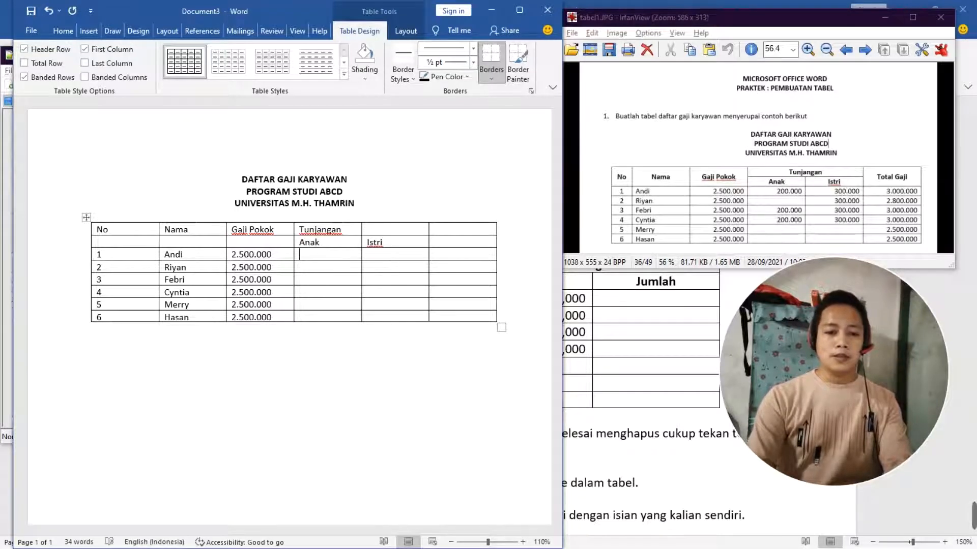
# Enter the Anak allowance 200.000 for employee 1 and copy it to employees 3 and 4
pyautogui.write('200.')
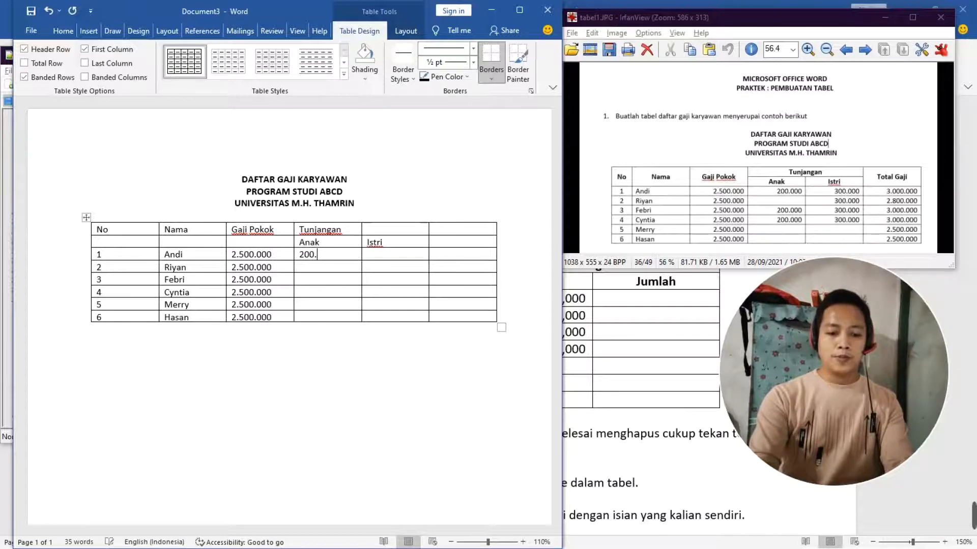
pyautogui.write('000')
pyautogui.hotkey('shift', 'Home')
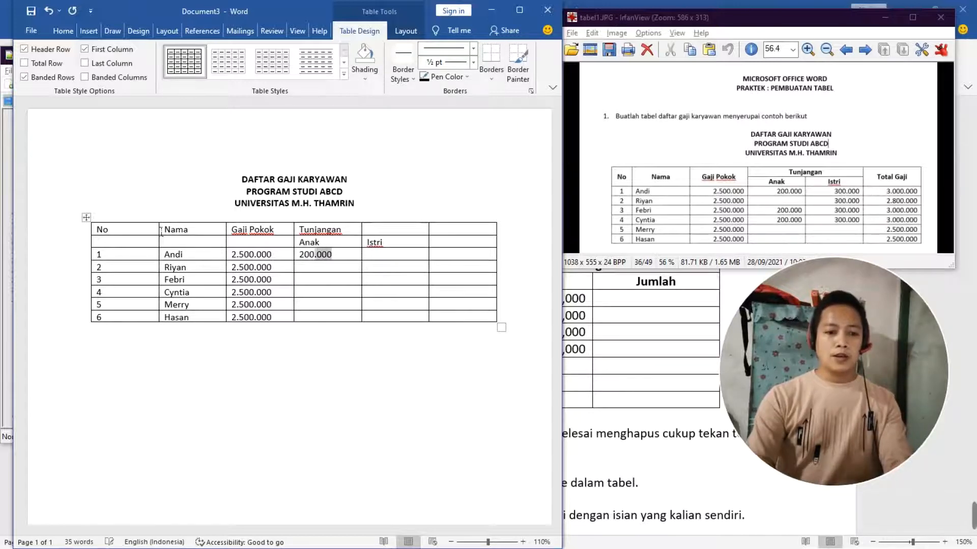
pyautogui.hotkey('ctrl', 'c')
pyautogui.press('Down')
pyautogui.press('Down')
pyautogui.hotkey('ctrl', 'v')
pyautogui.press('Down')
pyautogui.hotkey('ctrl', 'v')
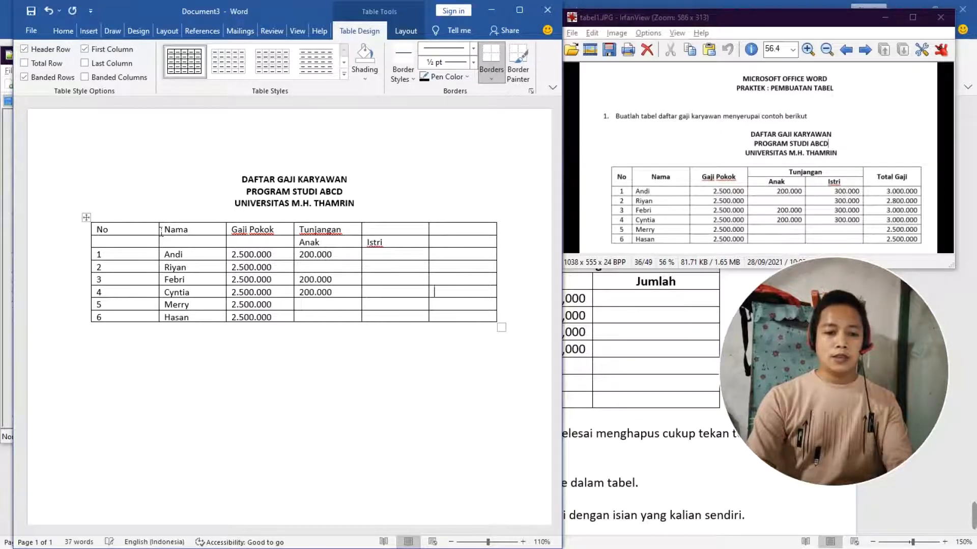
# Enter the Istri allowance 300.000 for employee 1 and copy it to employees 2, 3 and 4
pyautogui.press('Up')
pyautogui.press('Up')
pyautogui.write('300.00')
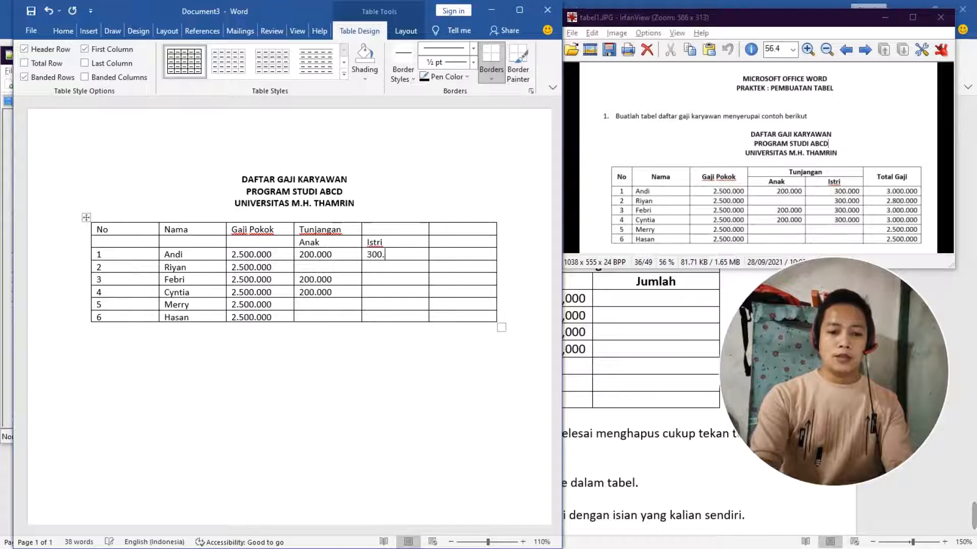
pyautogui.hotkey('ctrl', 'shift', 'Left')
pyautogui.hotkey('ctrl', 'shift', 'Left')
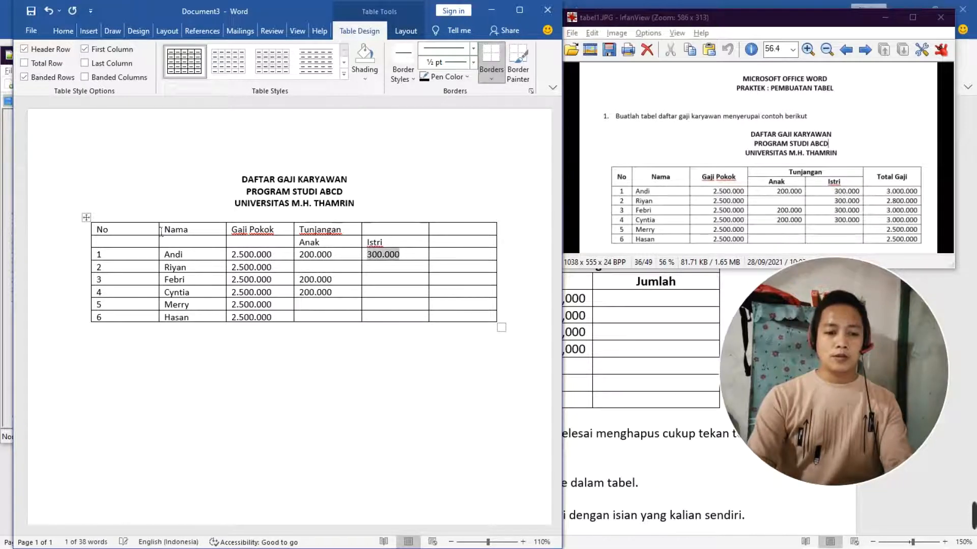
pyautogui.hotkey('ctrl', 'c')
pyautogui.press('Down')
pyautogui.hotkey('ctrl', 'v')
pyautogui.press('Down')
pyautogui.hotkey('ctrl', 'v')
pyautogui.press('Down')
pyautogui.hotkey('ctrl', 'v')
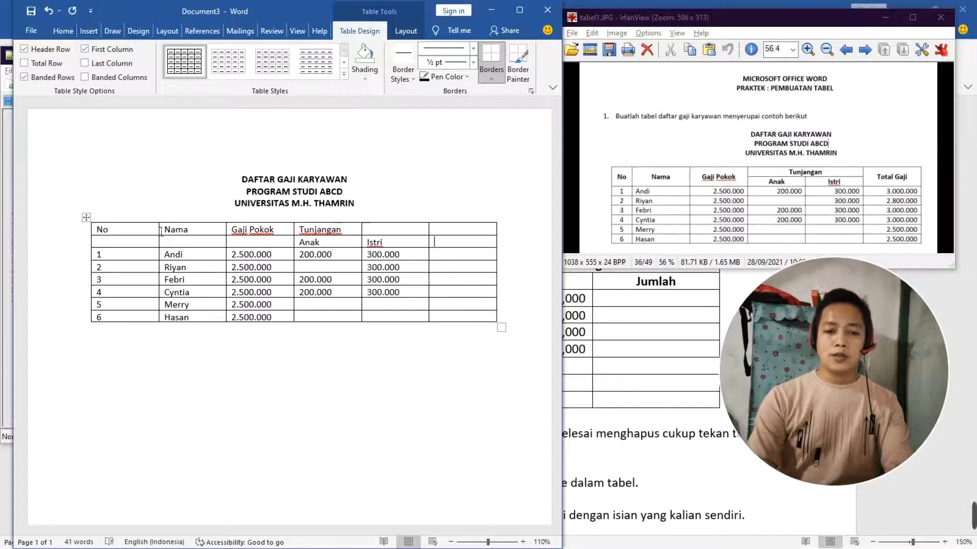
# Enter Total Gaji as the header of the last column
pyautogui.press('Up')
pyautogui.write('Total Gaji')
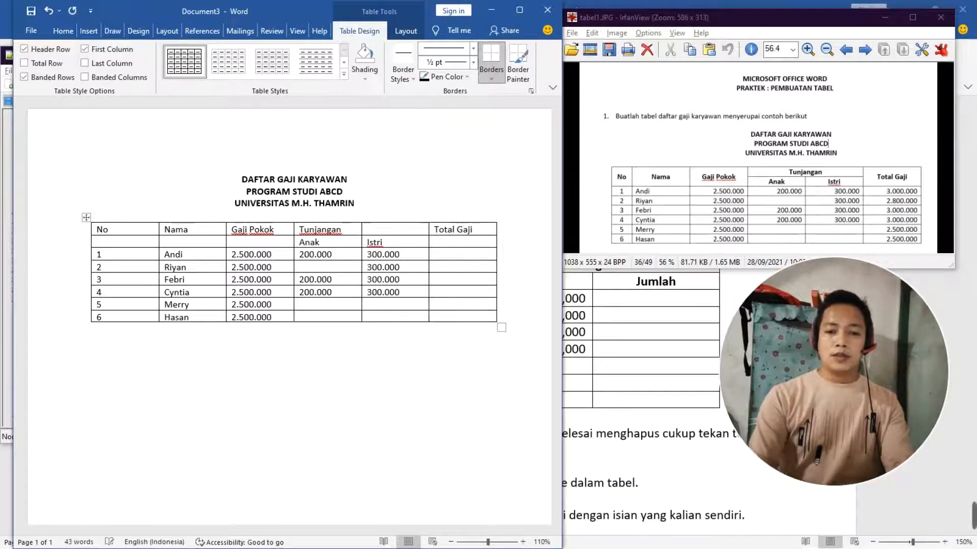
# Enter the Total Gaji value 3.000.000 for employee 1 and copy it to employees 3 and 4
pyautogui.press('Up')
pyautogui.write('3.000.000')
pyautogui.hotkey('shift', 'Left')
pyautogui.hotkey('shift', 'Left')
pyautogui.hotkey('shift', 'Left')
pyautogui.hotkey('shift', 'Left')
pyautogui.hotkey('shift', 'Left')
pyautogui.hotkey('shift', 'Left')
pyautogui.hotkey('shift', 'Left')
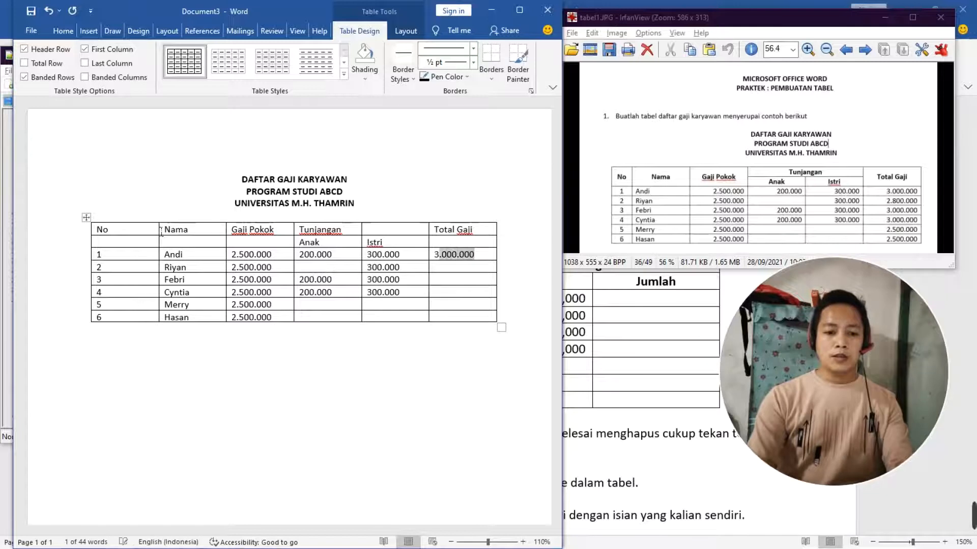
pyautogui.hotkey('shift', 'Left')
pyautogui.hotkey('ctrl', 'c')
pyautogui.press('Down')
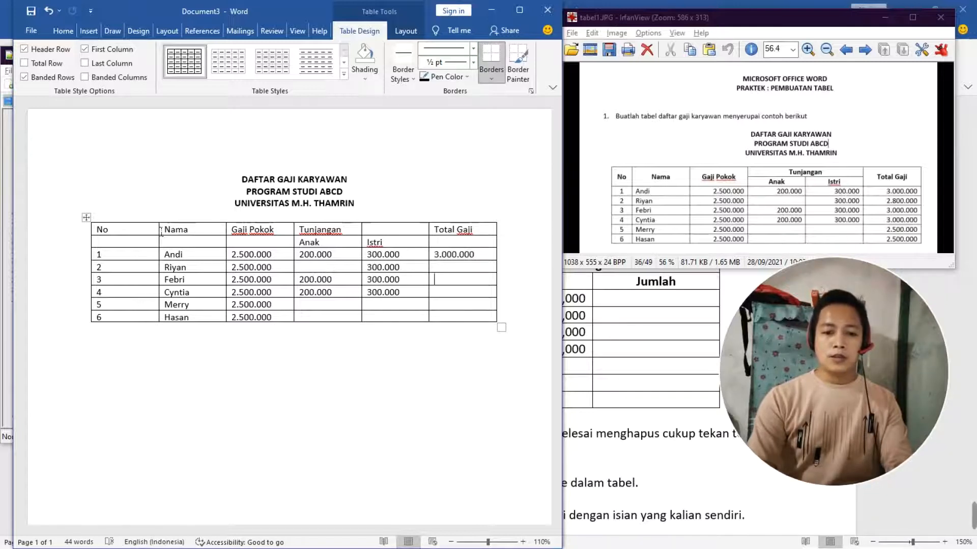
pyautogui.press('Down')
pyautogui.hotkey('ctrl', 'v')
pyautogui.press('Down')
pyautogui.hotkey('ctrl', 'v')
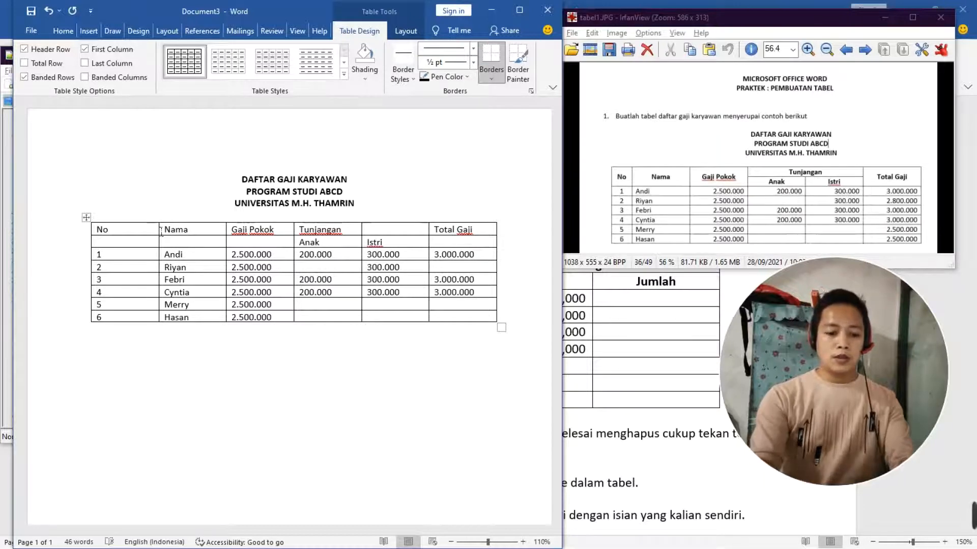
# Fill in the remaining Total Gaji values: 2.800.000 for employee 2 and 2.500.000 for employees 5 and 6
pyautogui.write('2.800.000')
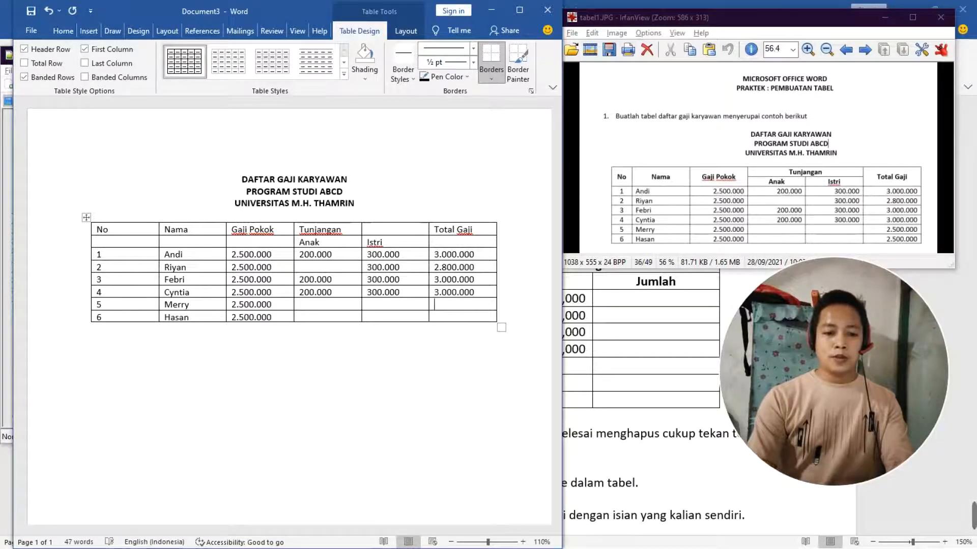
pyautogui.write('2.500.000')
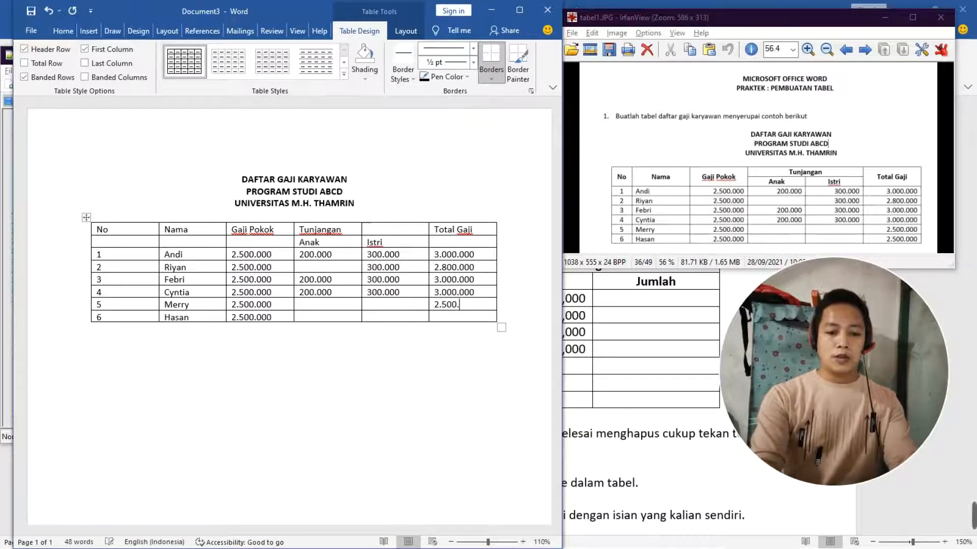
pyautogui.hotkey('shift', 'Left')
pyautogui.hotkey('shift', 'Left')
pyautogui.hotkey('shift', 'Left')
pyautogui.hotkey('shift', 'Left')
pyautogui.hotkey('shift', 'Left')
pyautogui.hotkey('shift', 'Left')
pyautogui.hotkey('shift', 'Left')
pyautogui.hotkey('shift', 'Left')
pyautogui.hotkey('shift', 'Left')
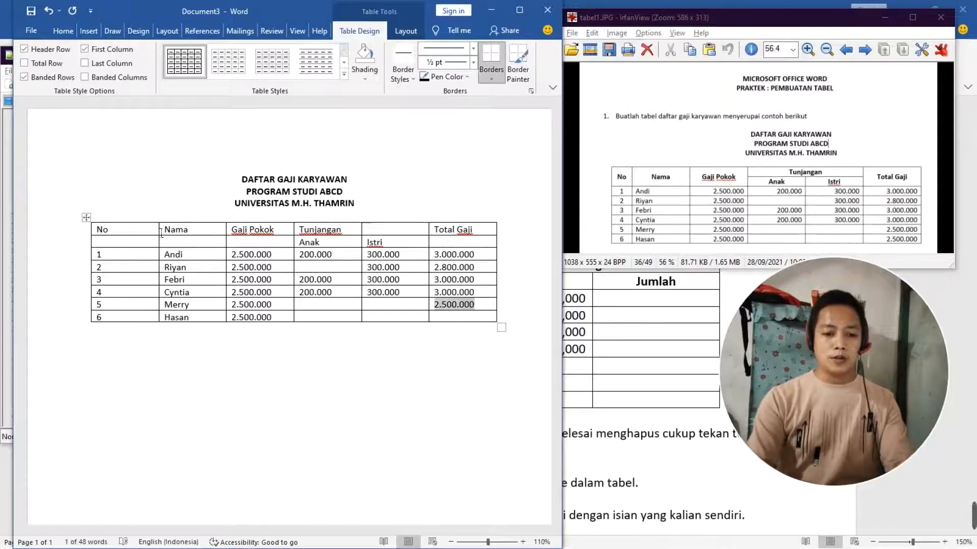
pyautogui.hotkey('ctrl', 'c')
pyautogui.press('Down')
pyautogui.hotkey('ctrl', 'v')
pyautogui.press('Down')
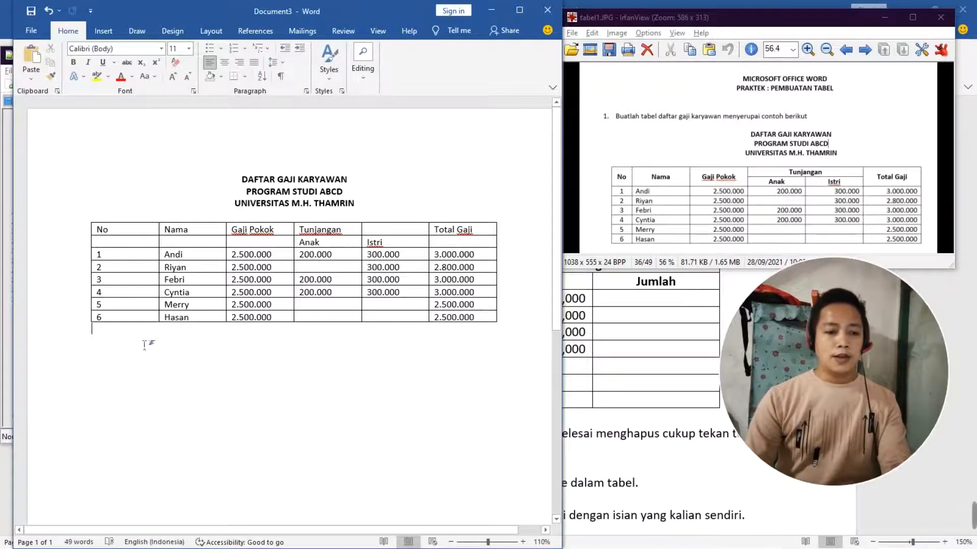
pyautogui.click(134, 235)
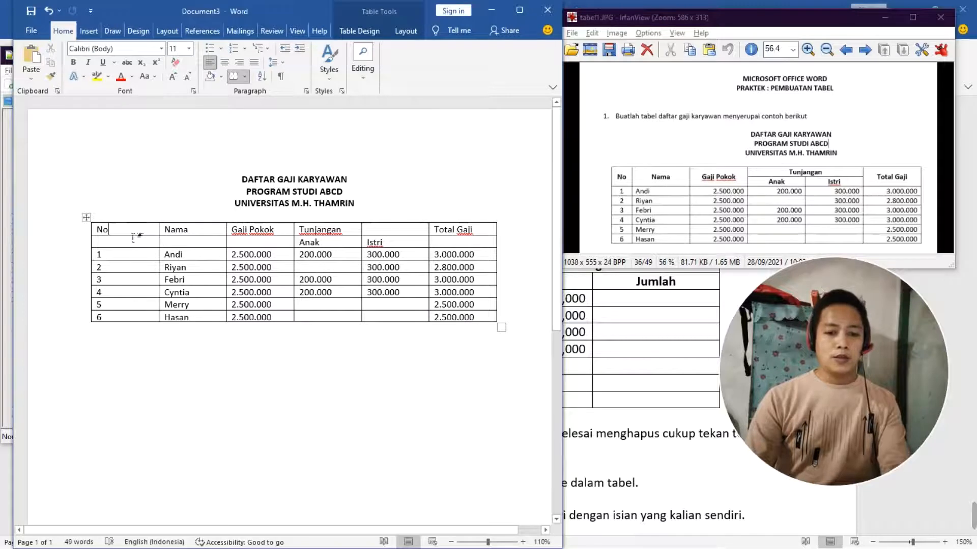
pyautogui.click(381, 11)
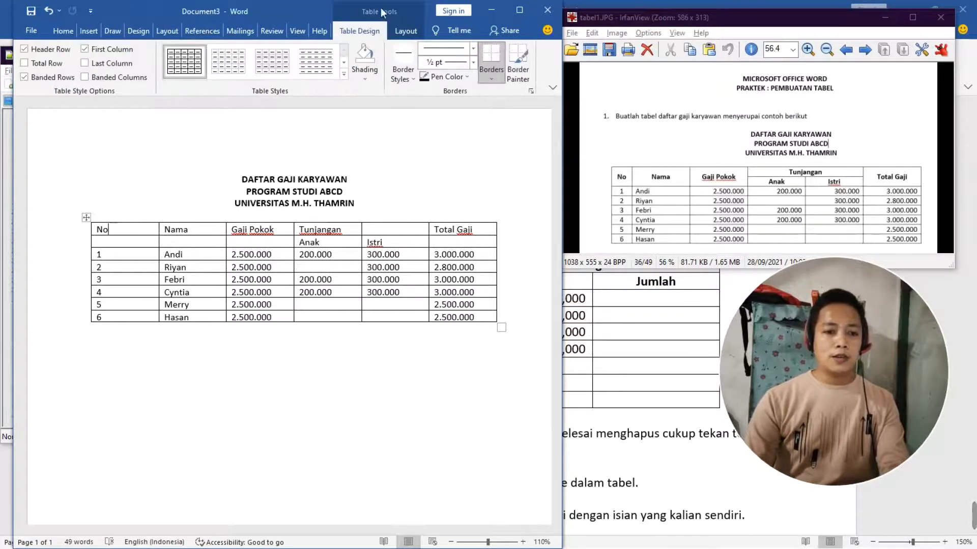
pyautogui.click(167, 364)
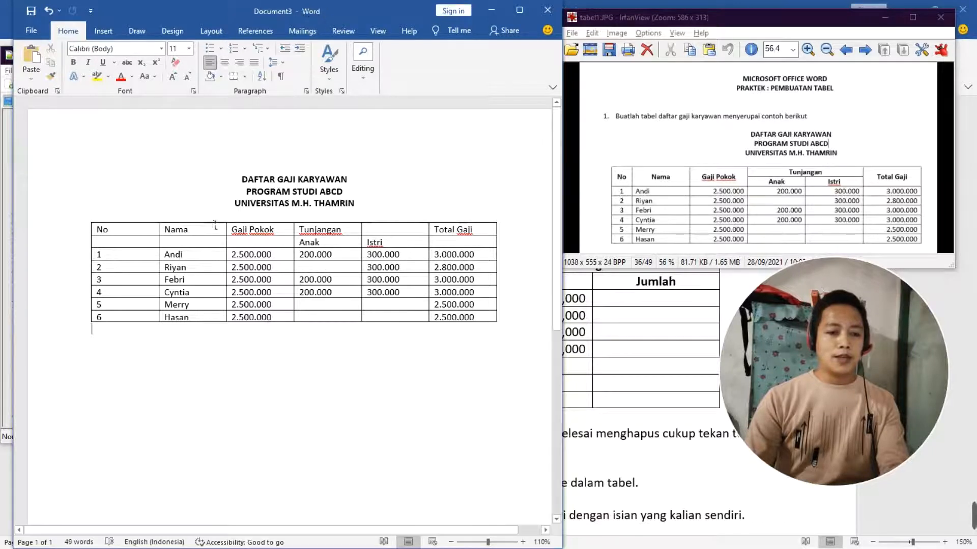
# Erase the inner borders of the two-row header so No, Nama, Gaji Pokok and Total Gaji span both rows and Tunjangan spans two columns
pyautogui.click(115, 229)
pyautogui.click(359, 30)
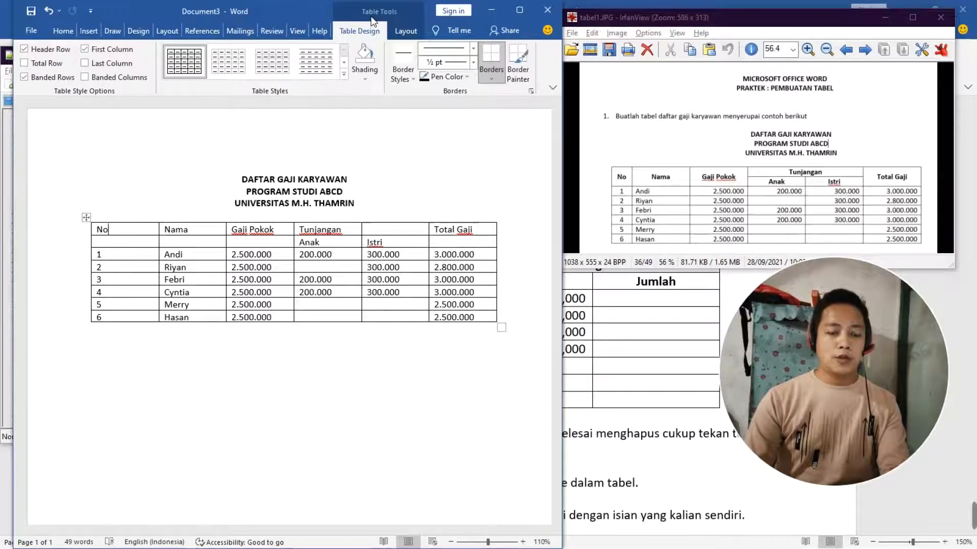
pyautogui.click(407, 31)
pyautogui.click(113, 65)
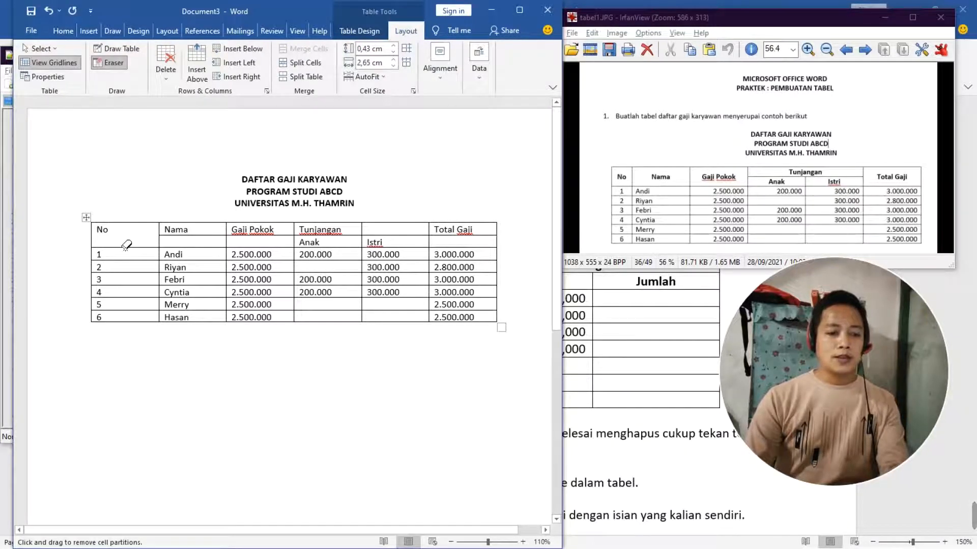
pyautogui.click(182, 242)
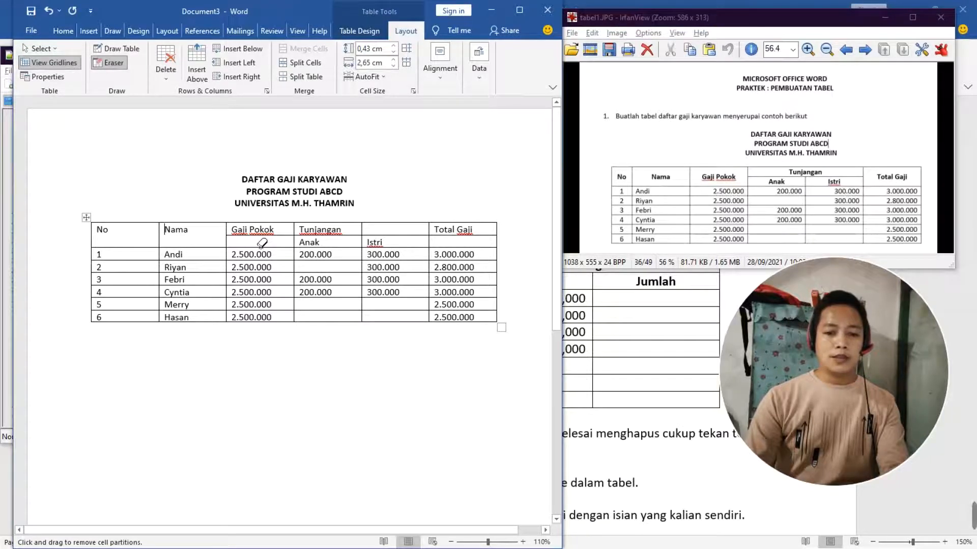
pyautogui.click(263, 244)
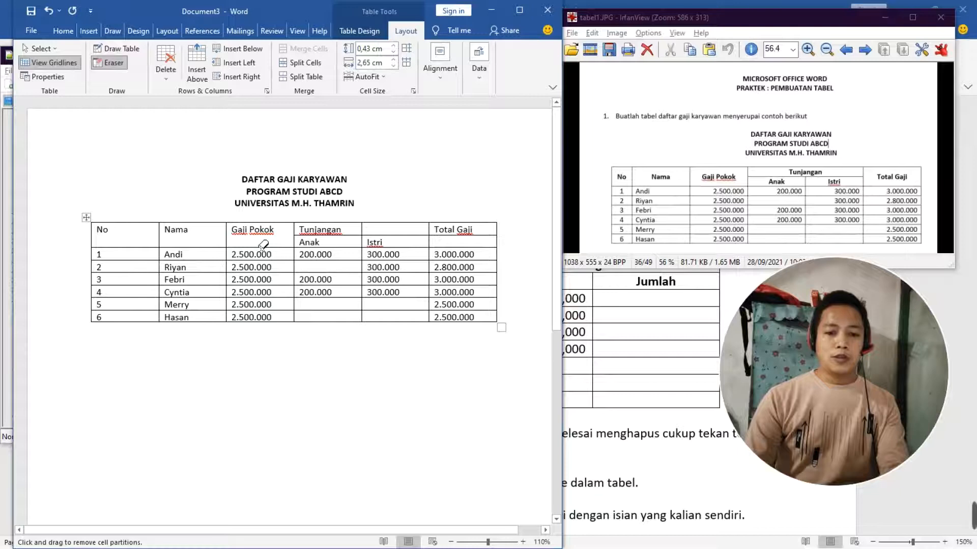
pyautogui.click(365, 231)
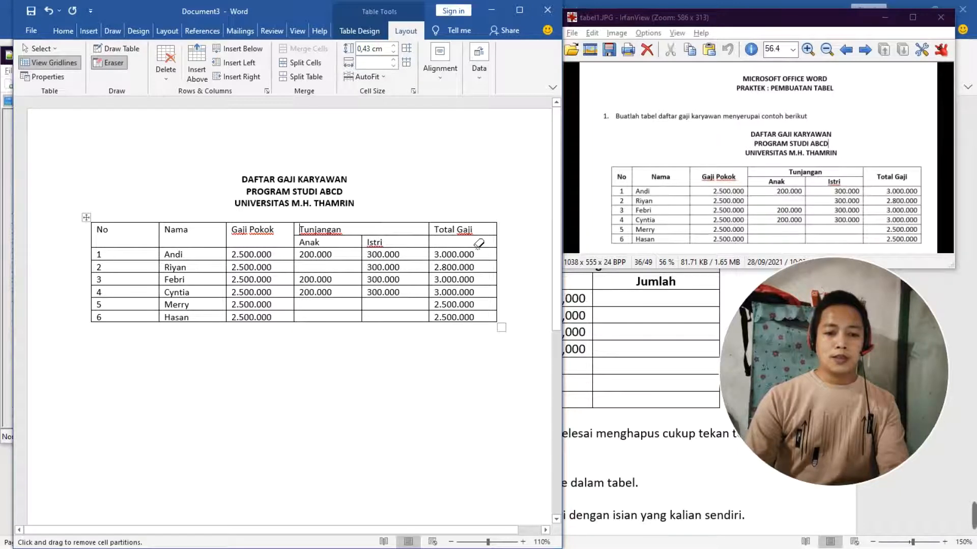
pyautogui.click(479, 243)
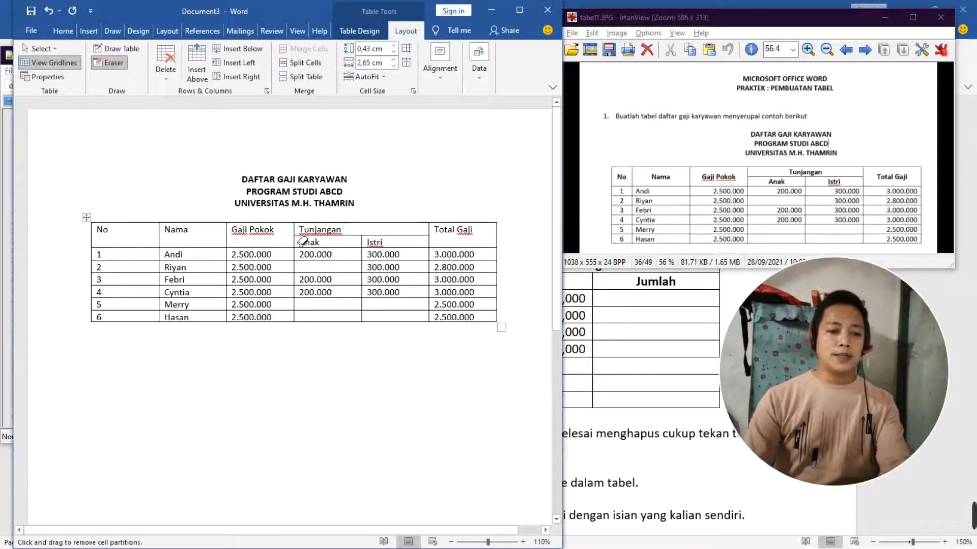
pyautogui.press('Escape')
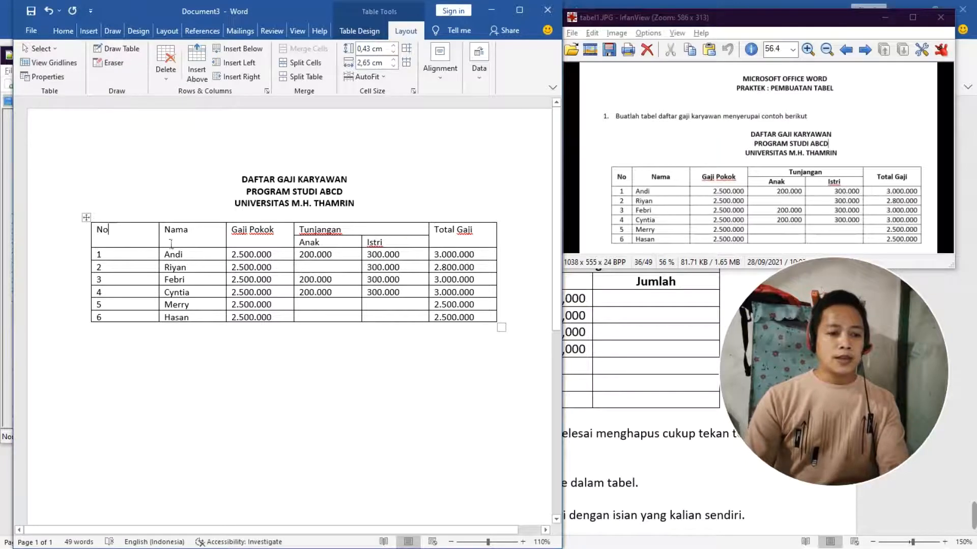
# Centre the top header cells No, Nama, Gaji Pokok, Tunjangan and Total Gaji both horizontally and vertically
pyautogui.moveTo(198, 246); pyautogui.dragTo(278, 248)
pyautogui.moveTo(431, 245)
pyautogui.mouseDown()
pyautogui.moveTo(463, 244)
pyautogui.moveTo(426, 251)
pyautogui.moveTo(446, 247)
pyautogui.mouseUp()
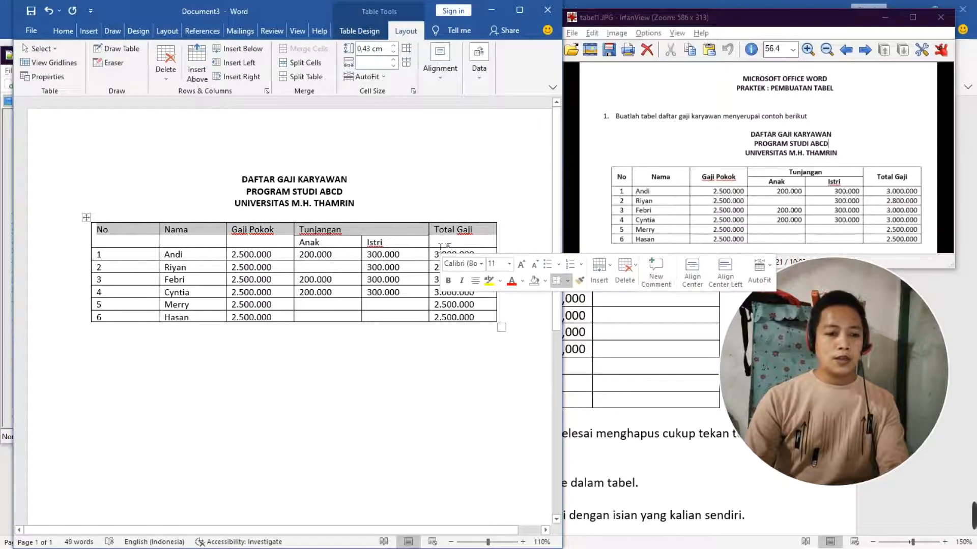
pyautogui.click(380, 28)
pyautogui.click(405, 30)
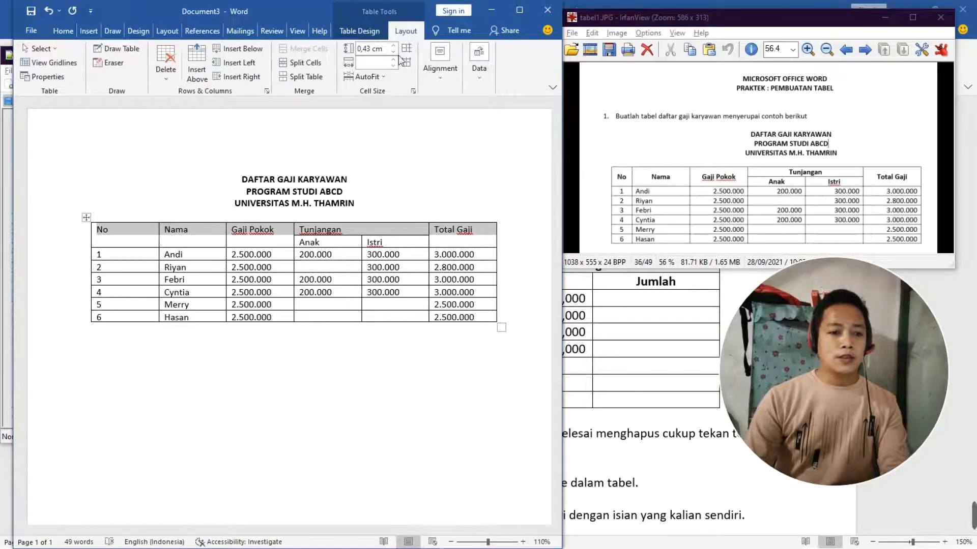
pyautogui.click(435, 81)
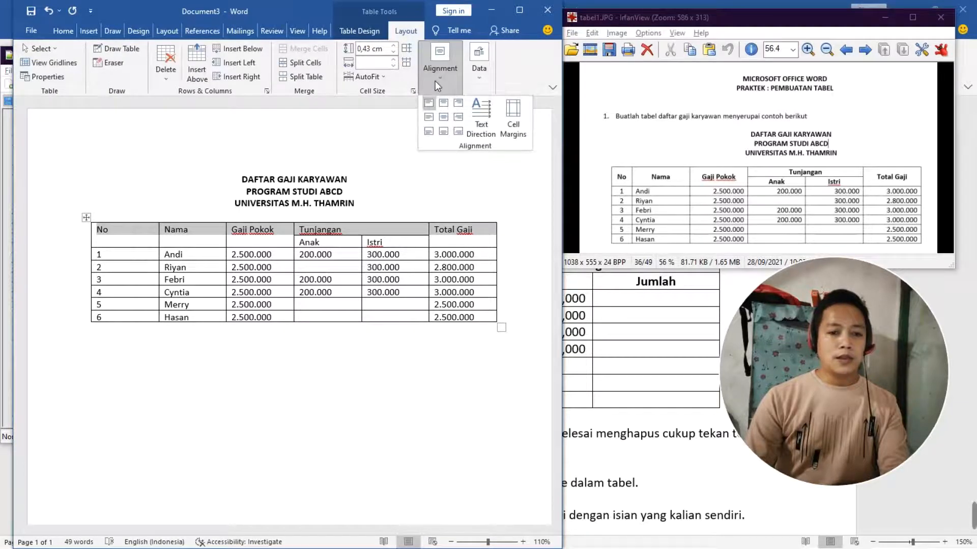
pyautogui.click(443, 117)
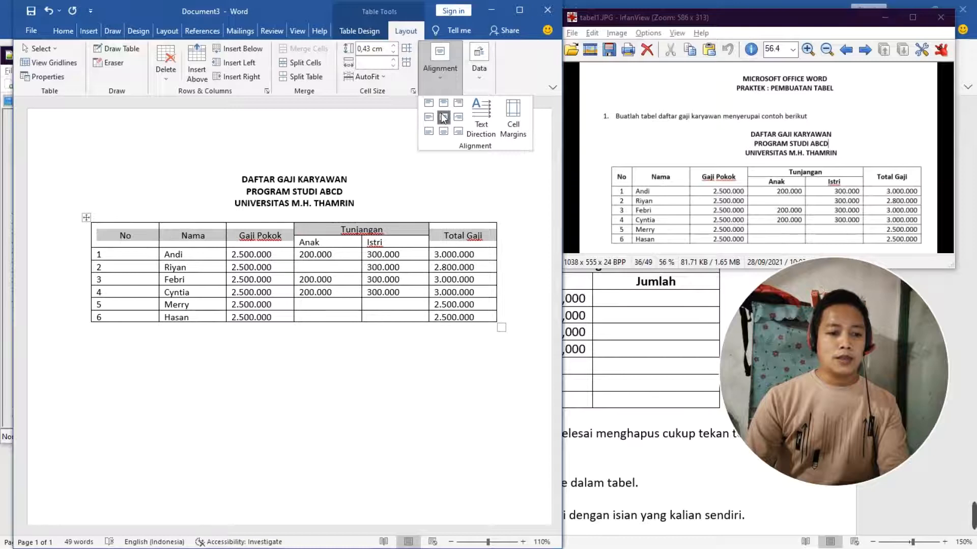
# Centre the Anak and Istri subheaders horizontally and vertically in their cells
pyautogui.click(337, 245)
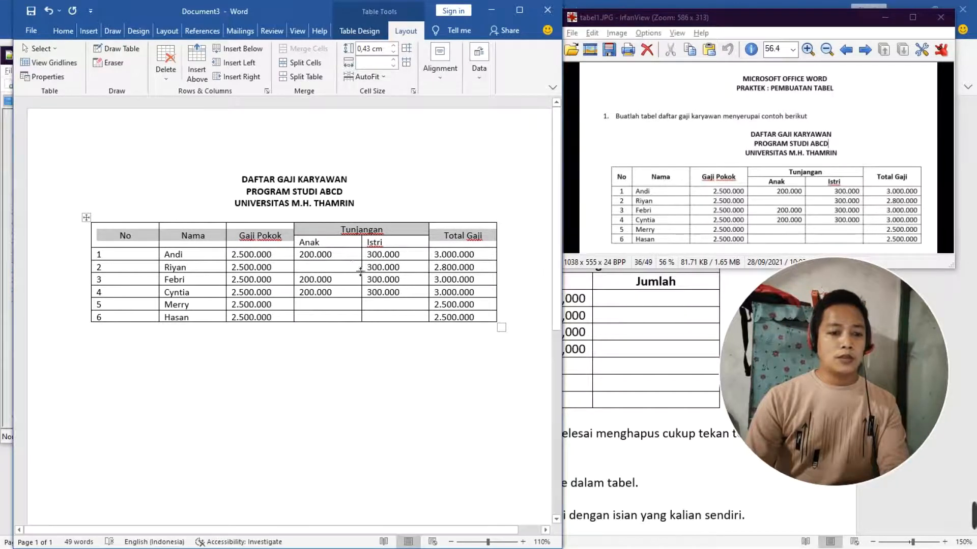
pyautogui.moveTo(310, 243); pyautogui.dragTo(395, 247)
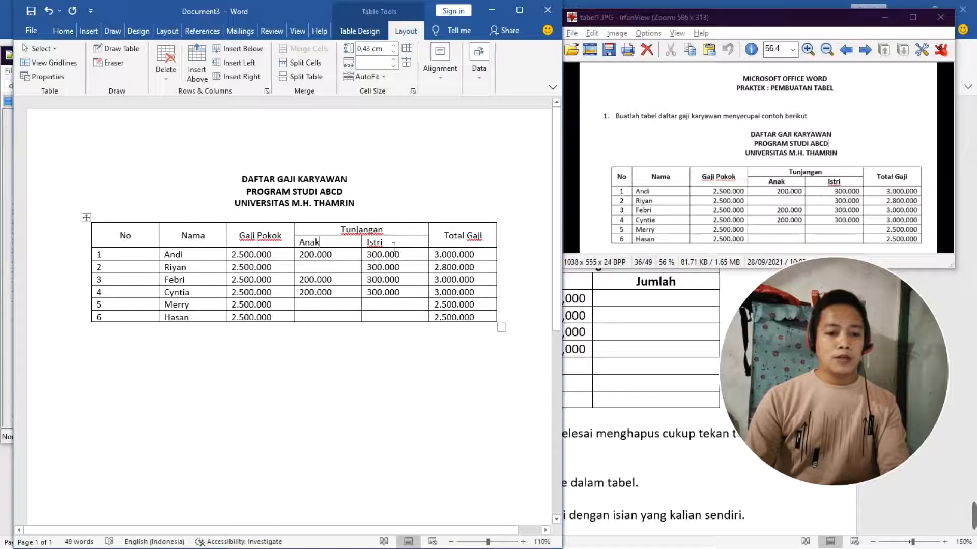
pyautogui.click(430, 81)
pyautogui.click(443, 117)
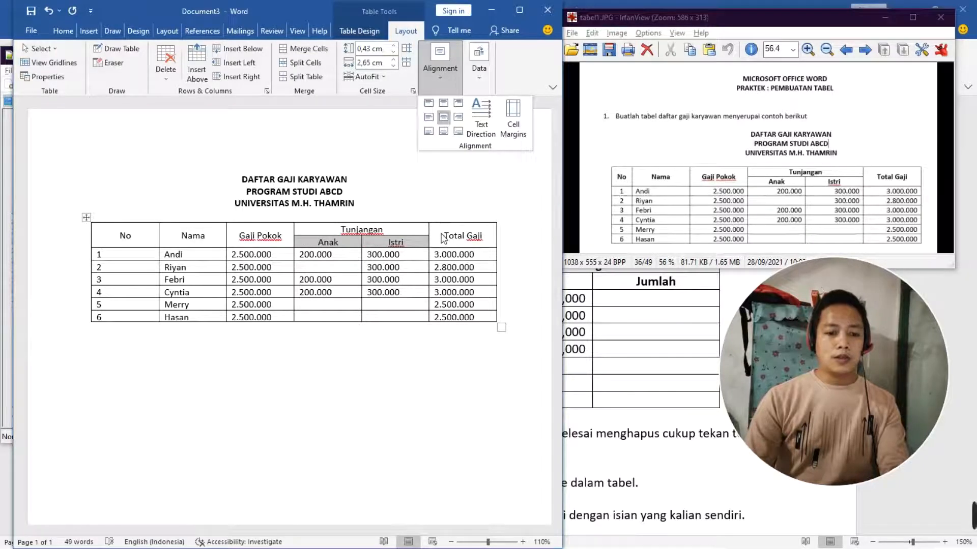
# Make the Anak and Istri subheaders and all top header cells of the table bold
pyautogui.click(71, 32)
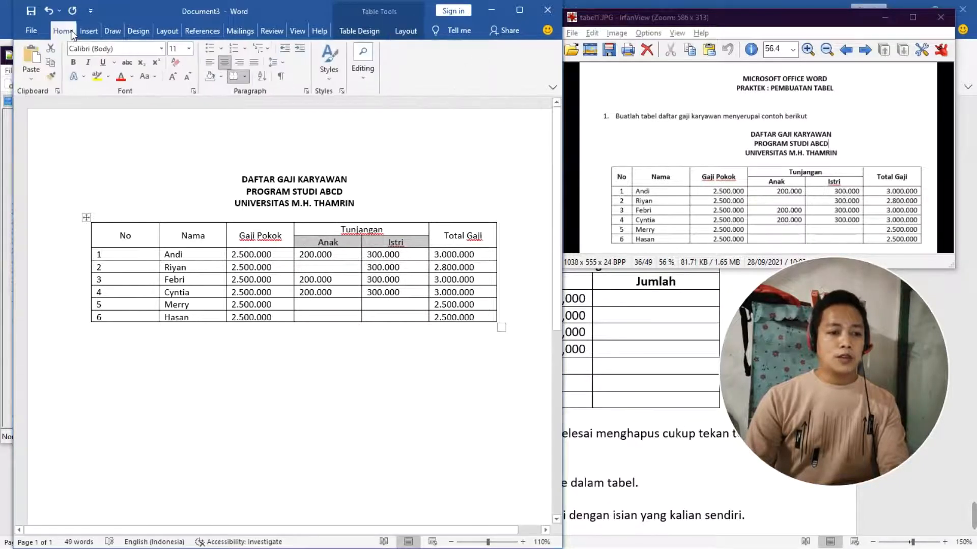
pyautogui.click(73, 63)
pyautogui.moveTo(137, 242); pyautogui.dragTo(458, 240)
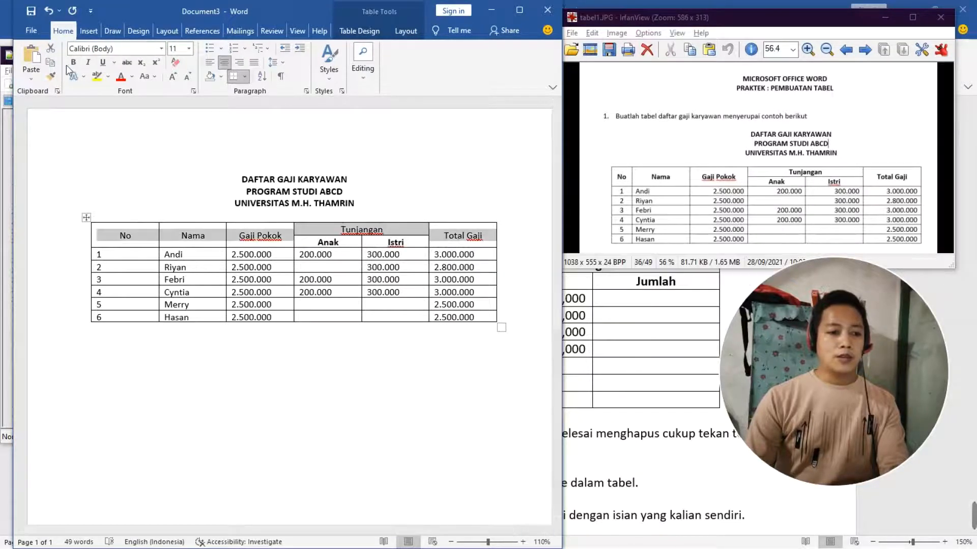
pyautogui.click(73, 62)
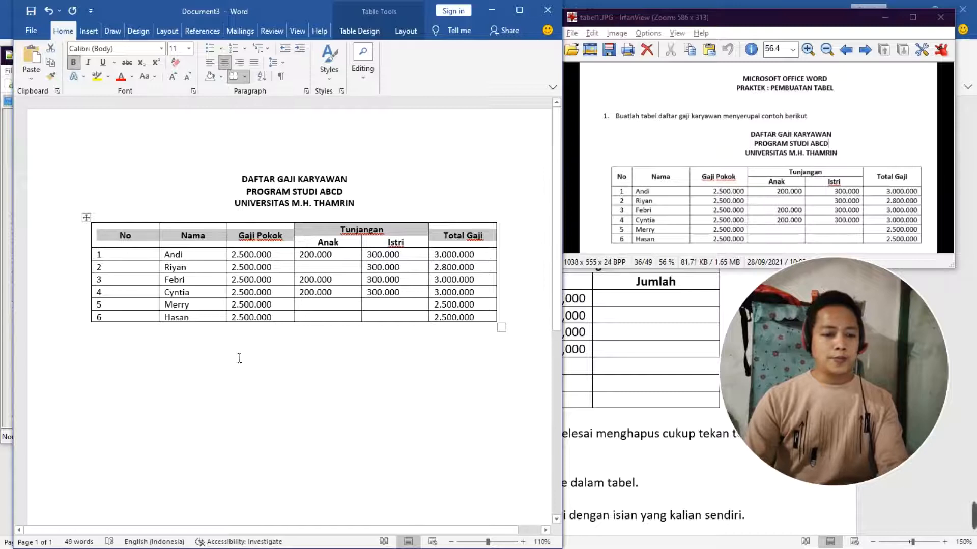
pyautogui.click(237, 355)
# Narrow the No column, then fit all columns of the table to their contents with AutoFit Contents
pyautogui.moveTo(166, 273); pyautogui.dragTo(119, 271)
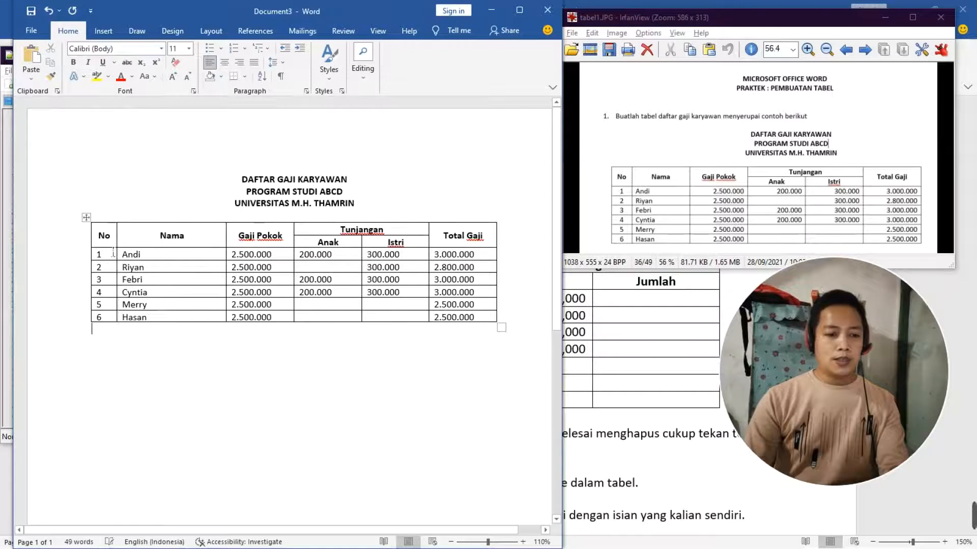
pyautogui.click(90, 221)
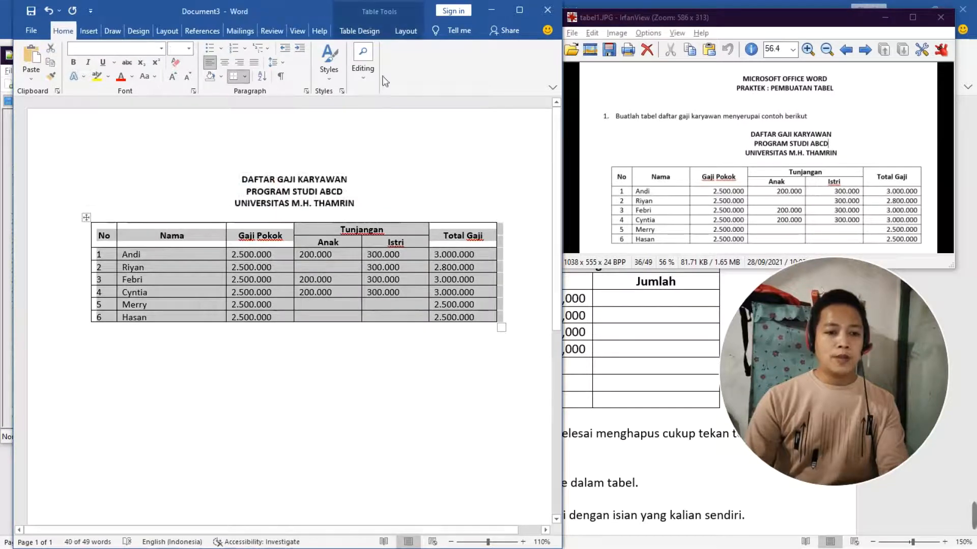
pyautogui.click(380, 14)
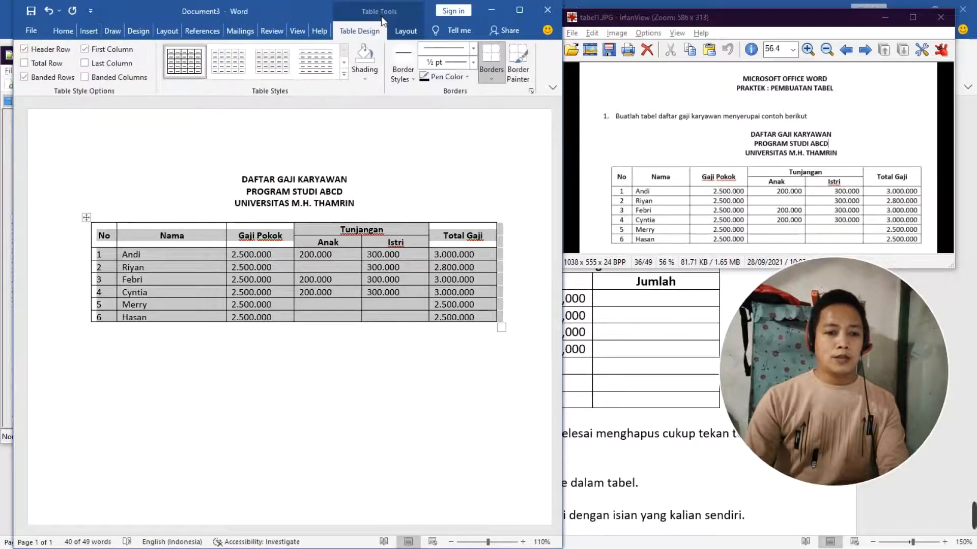
pyautogui.click(405, 31)
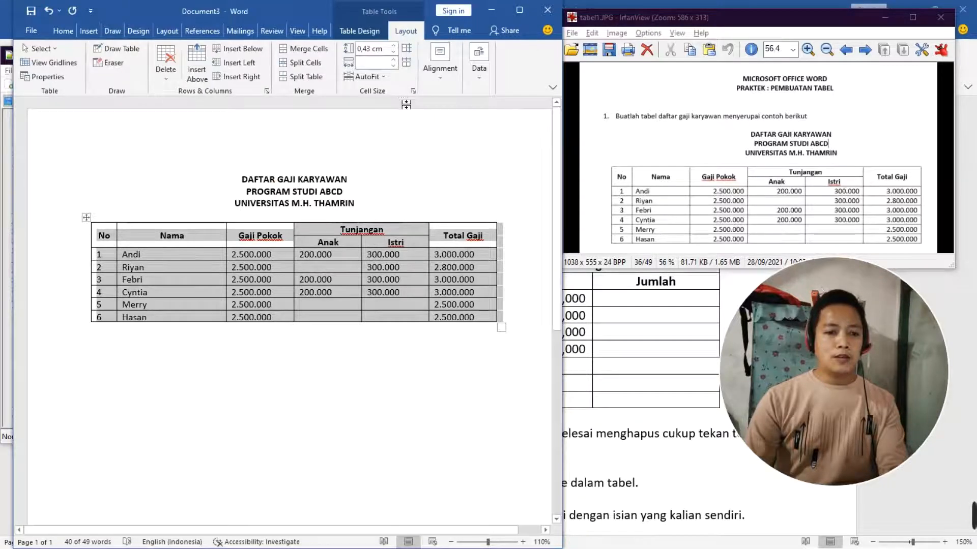
pyautogui.click(382, 77)
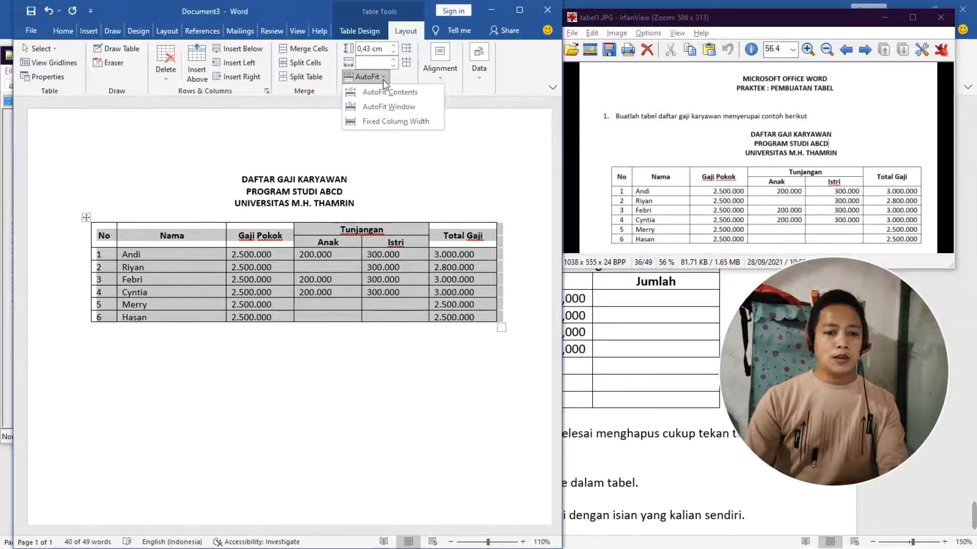
pyautogui.click(423, 92)
pyautogui.click(388, 316)
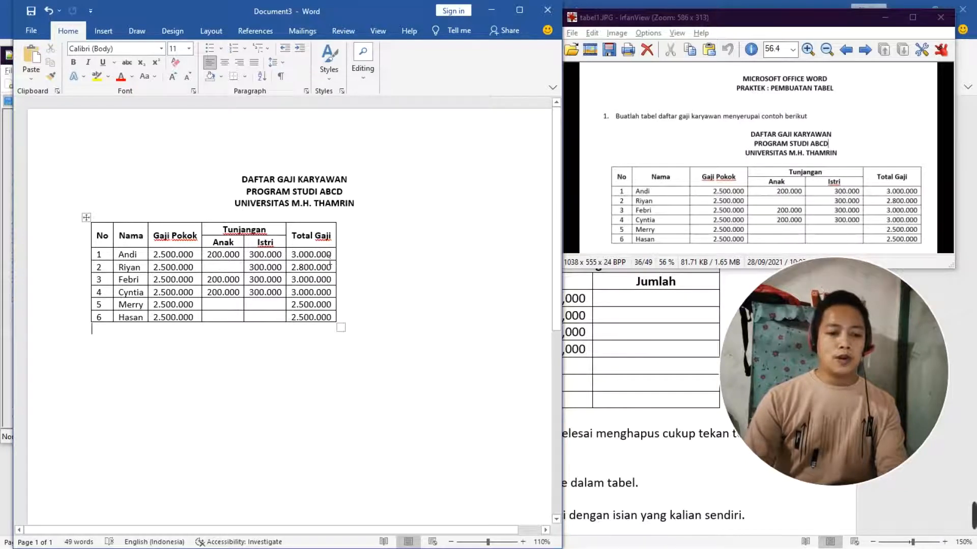
pyautogui.click(400, 270)
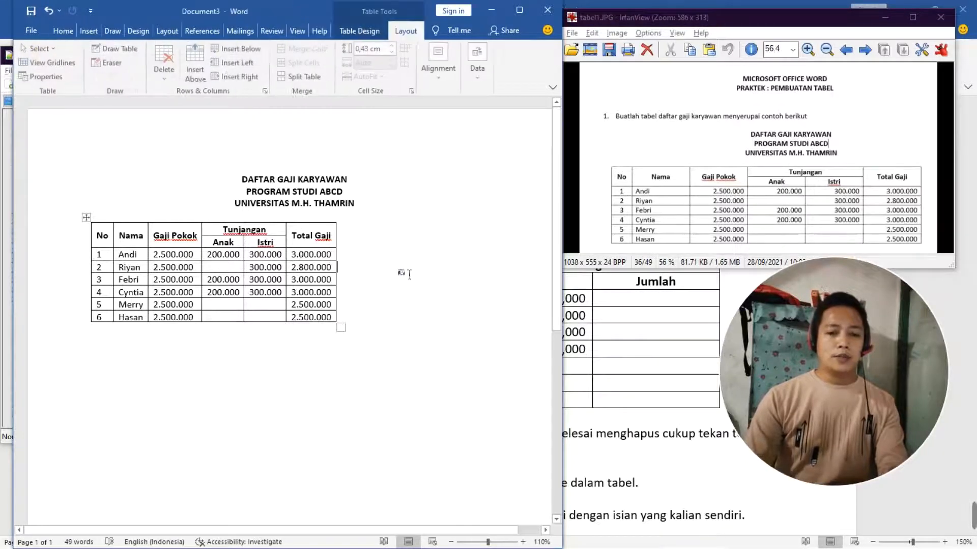
pyautogui.click(241, 180)
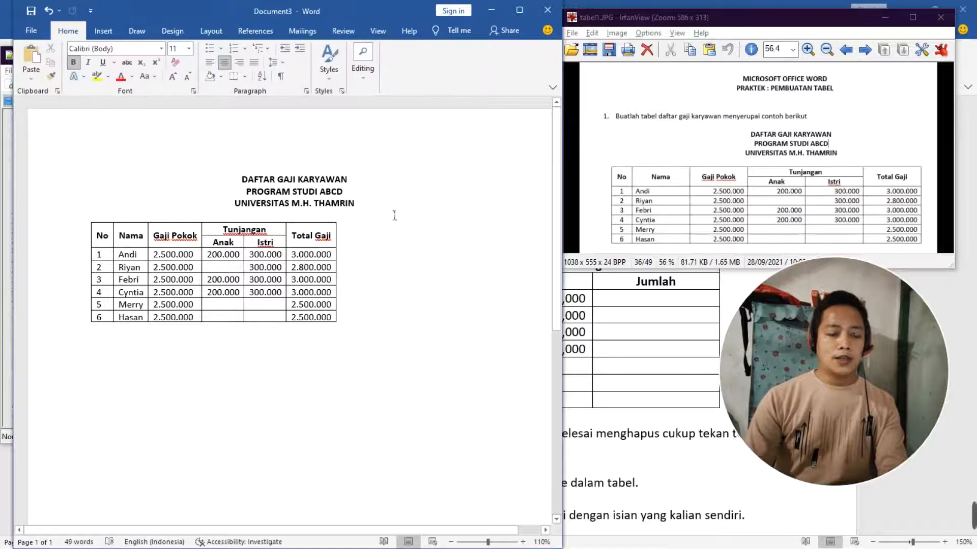
# Left-align the three title lines above the salary table and indent them by two tab levels
pyautogui.keyDown('shift'); pyautogui.click(377, 209); pyautogui.keyUp('shift')
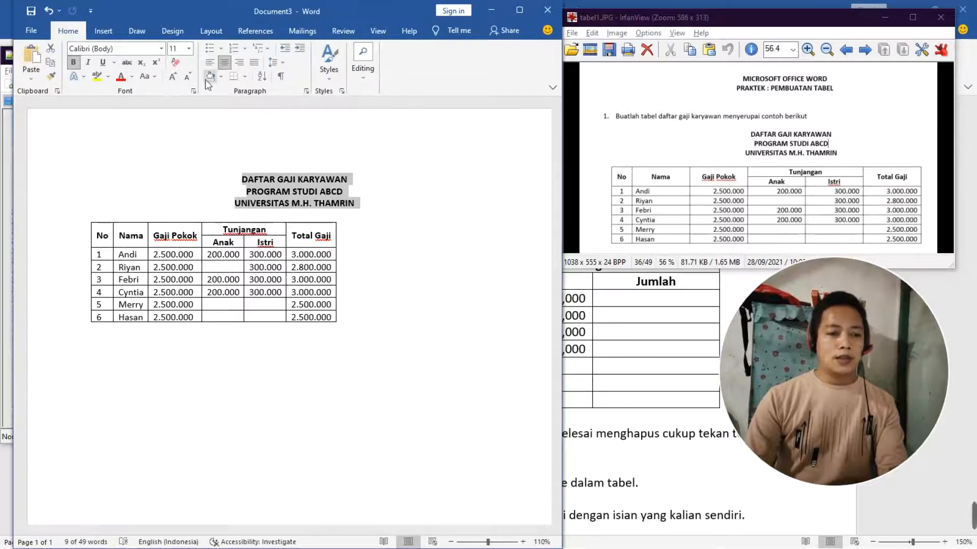
pyautogui.click(209, 63)
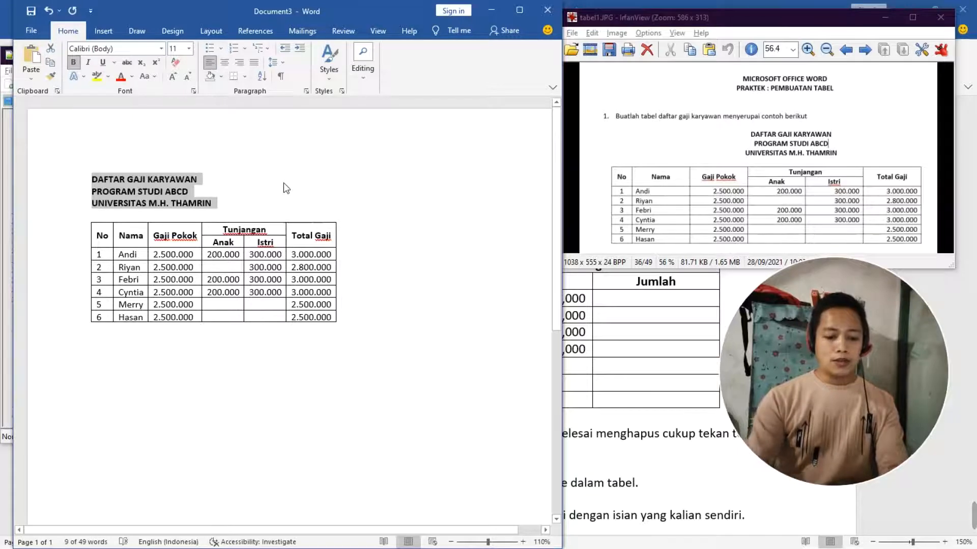
pyautogui.press('Tab')
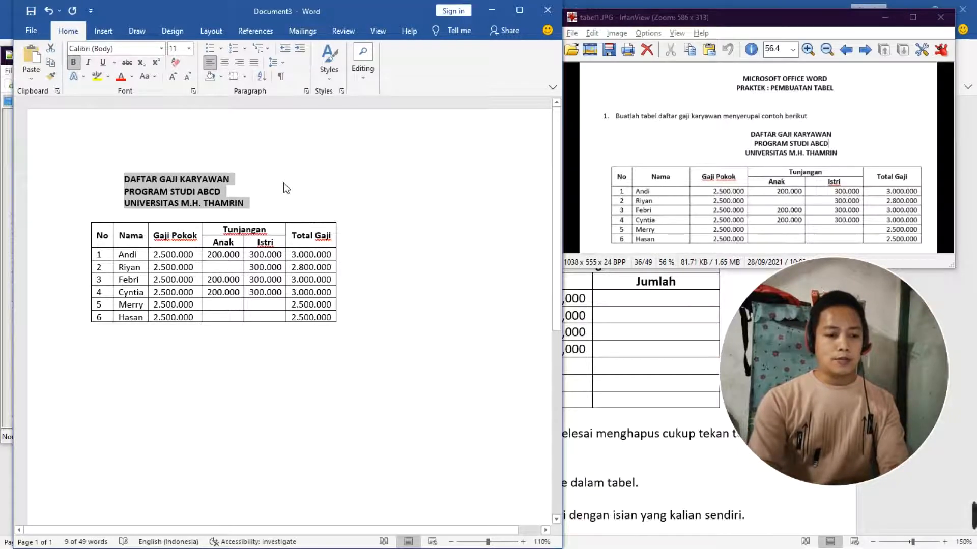
pyautogui.press('Tab')
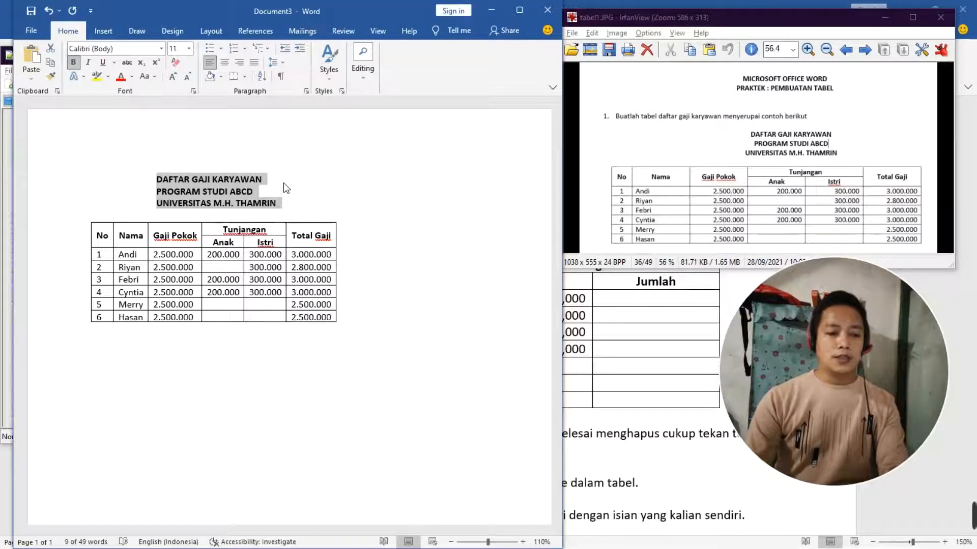
pyautogui.hotkey('shift', 'Tab')
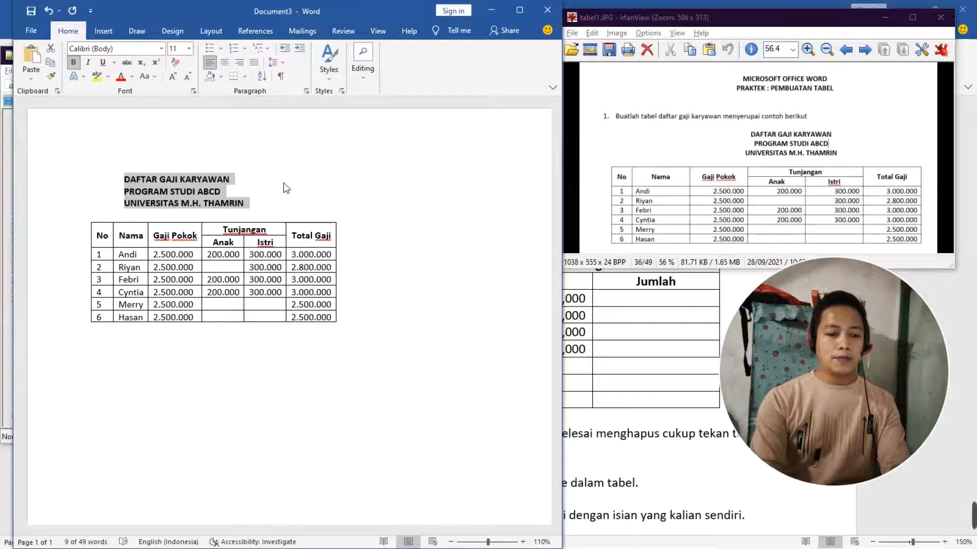
pyautogui.hotkey('shift', 'Tab')
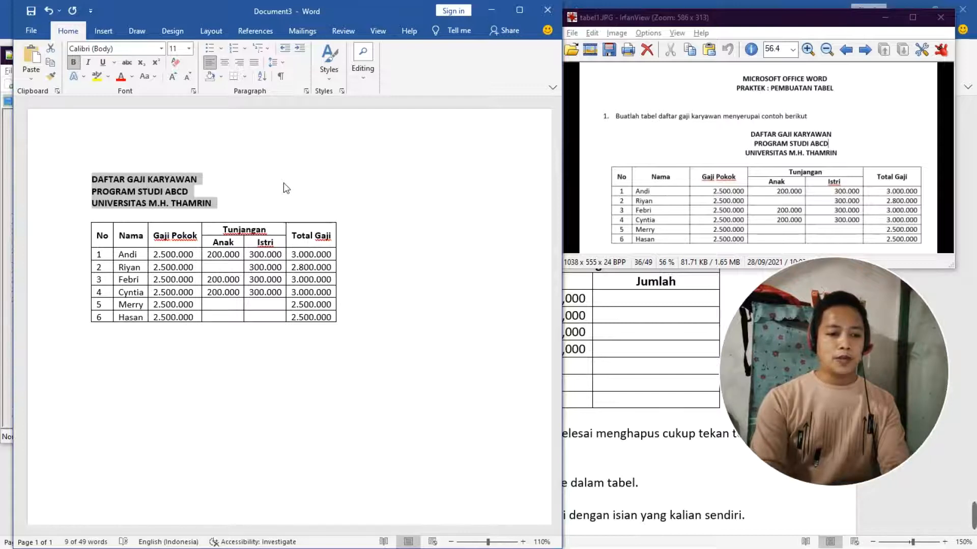
pyautogui.press('Tab')
pyautogui.press('Tab')
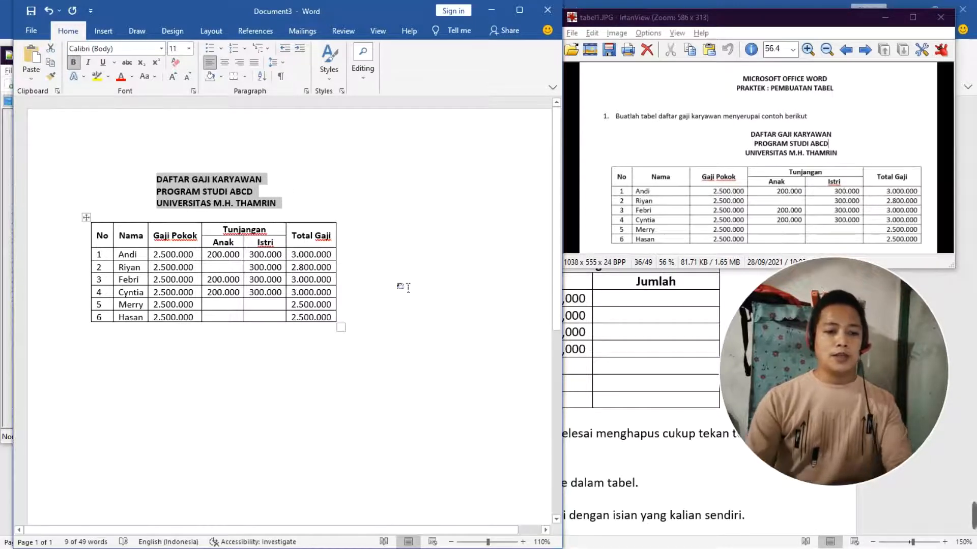
# Add an empty line below the salary table
pyautogui.click(399, 284)
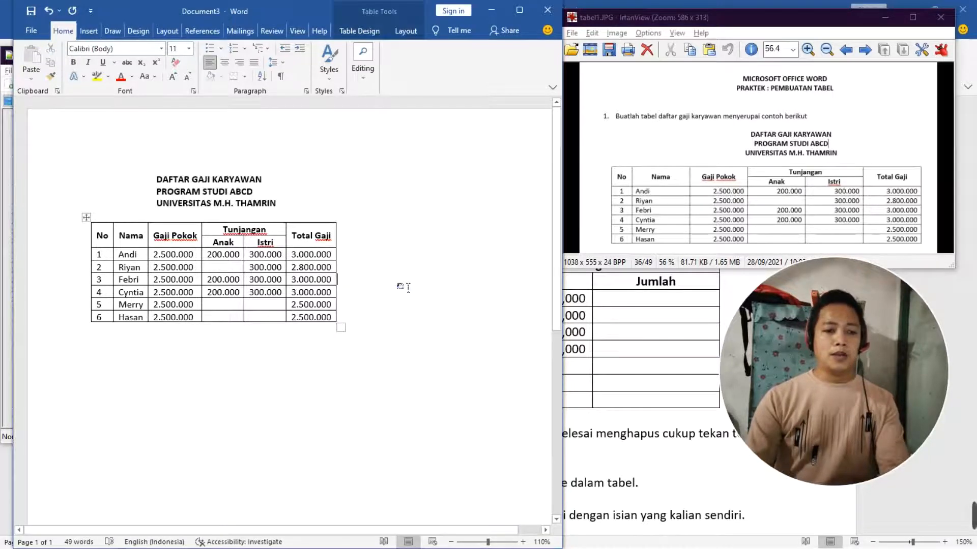
pyautogui.click(402, 371)
pyautogui.press('Return')
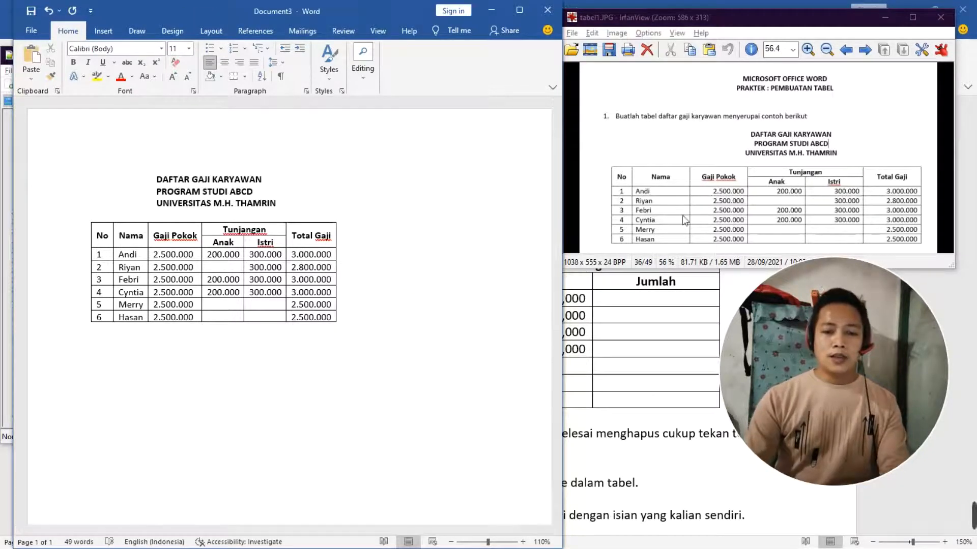
# Switch to IrfanView, show the next reference image tabel2.JPG, and shrink and place its window beside the document
pyautogui.click(707, 181)
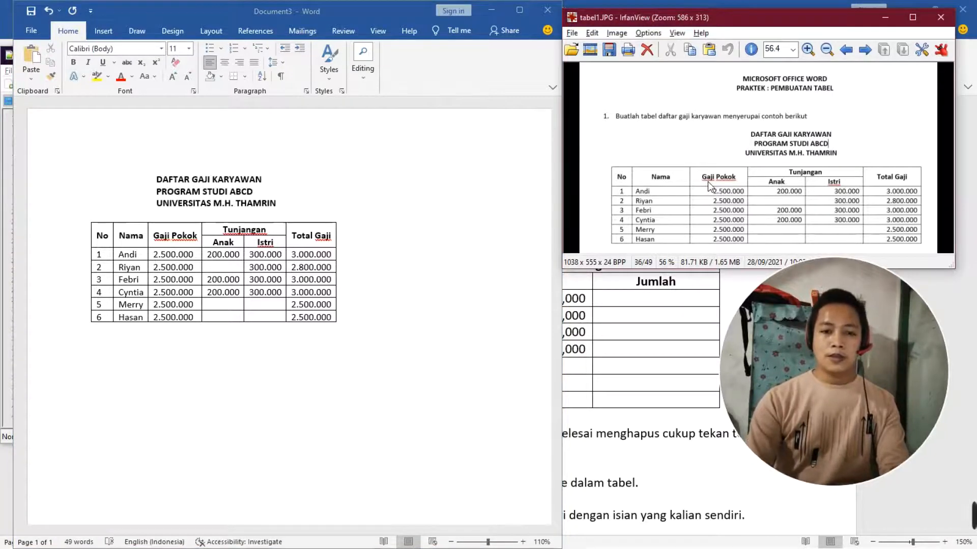
pyautogui.scroll(-1, 707, 181)
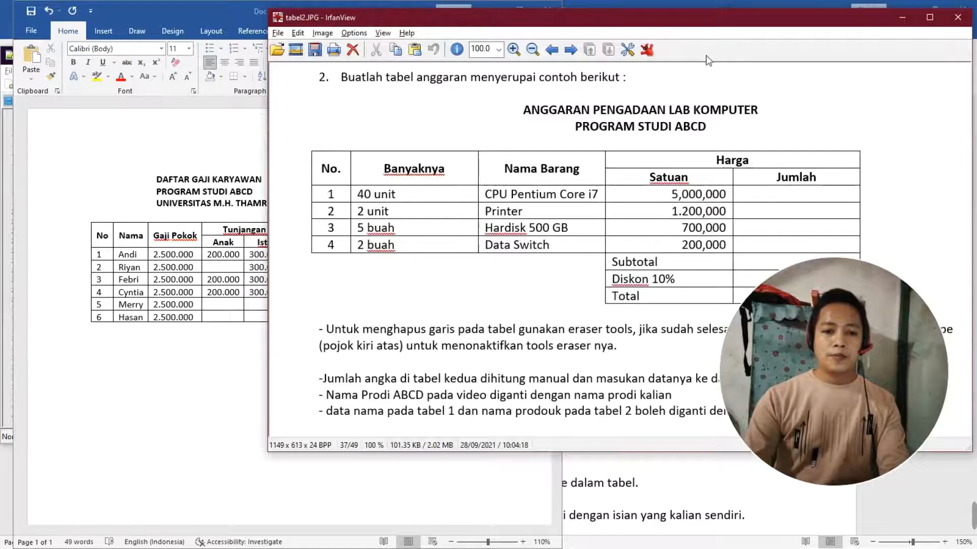
pyautogui.moveTo(702, 30); pyautogui.dragTo(458, 66)
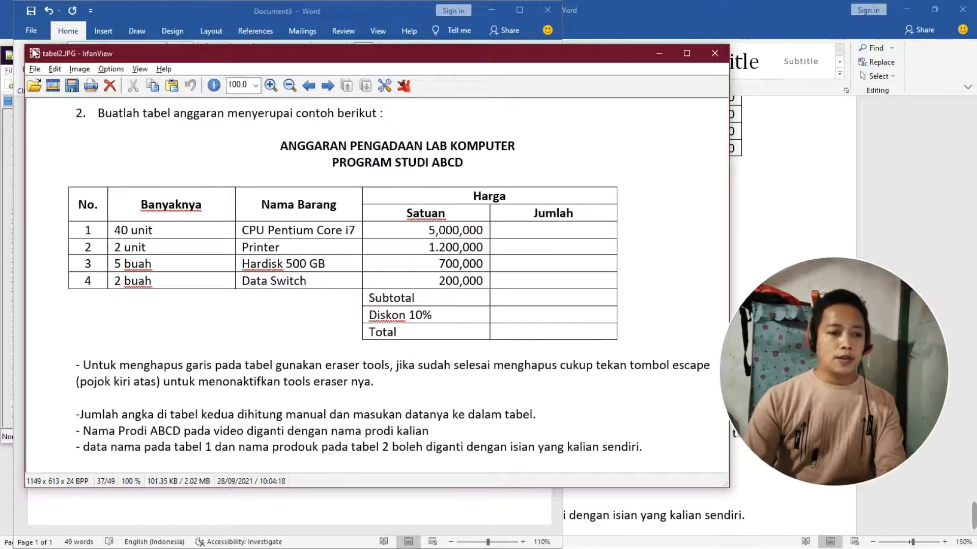
pyautogui.moveTo(24, 44); pyautogui.dragTo(350, 163)
pyautogui.moveTo(439, 173); pyautogui.dragTo(600, 50)
pyautogui.scroll(-4, 600, 54)
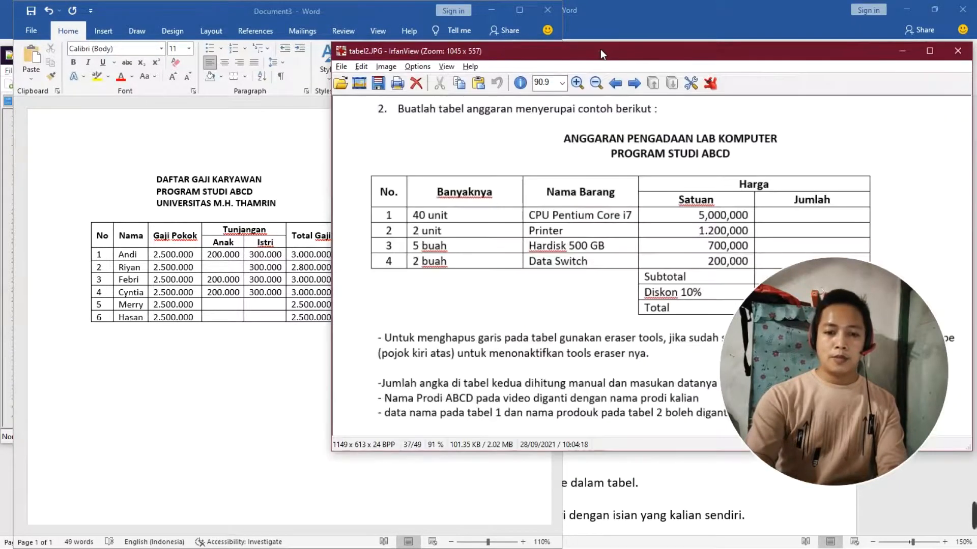
pyautogui.scroll(-1, 600, 49)
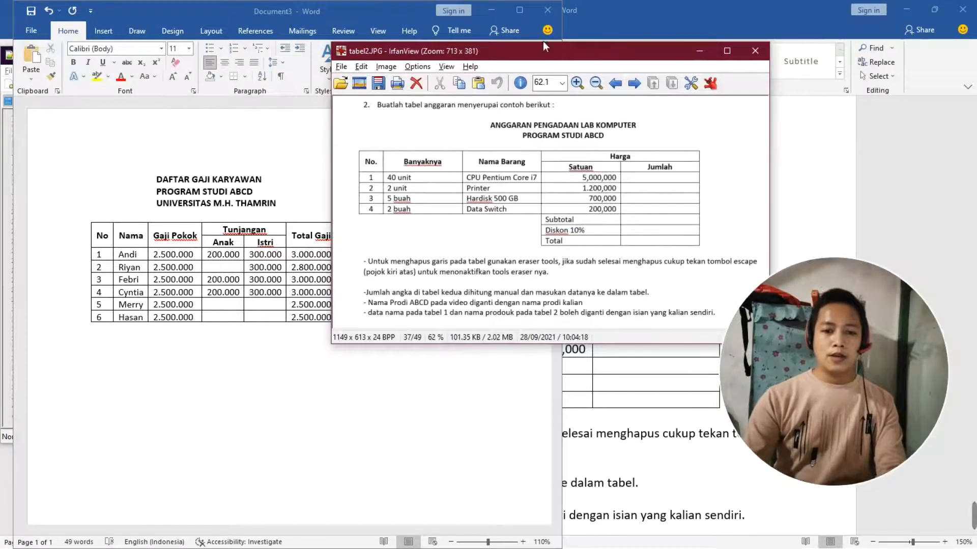
pyautogui.moveTo(545, 56); pyautogui.dragTo(733, 14)
# Enter the title lines "ANGGARAN PENGADAAN KOMPUTER LAB" and "PROGRAM STUDI ABCD" below the salary table in the Word document
pyautogui.click(253, 366)
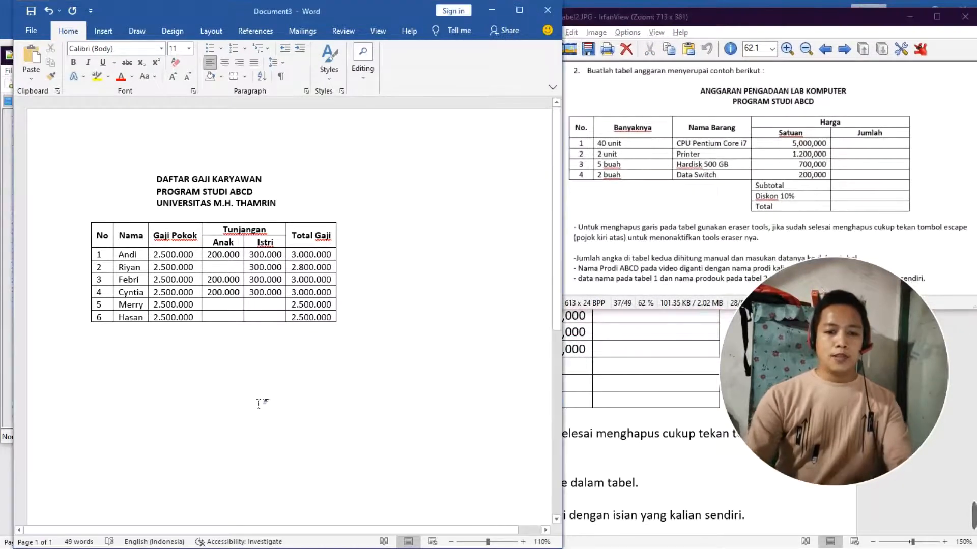
pyautogui.write('ANG')
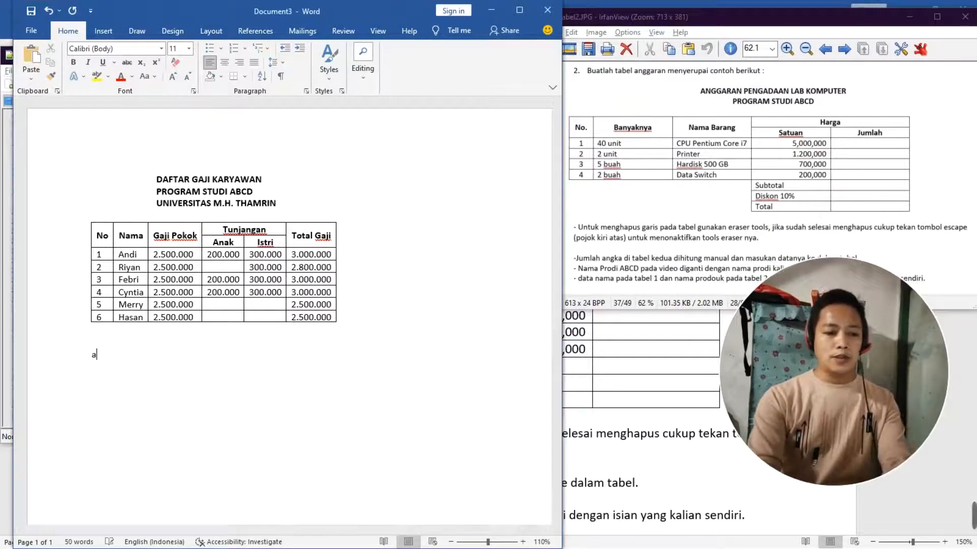
pyautogui.write('GARAN PENGADAAN KOMPUTER LAB')
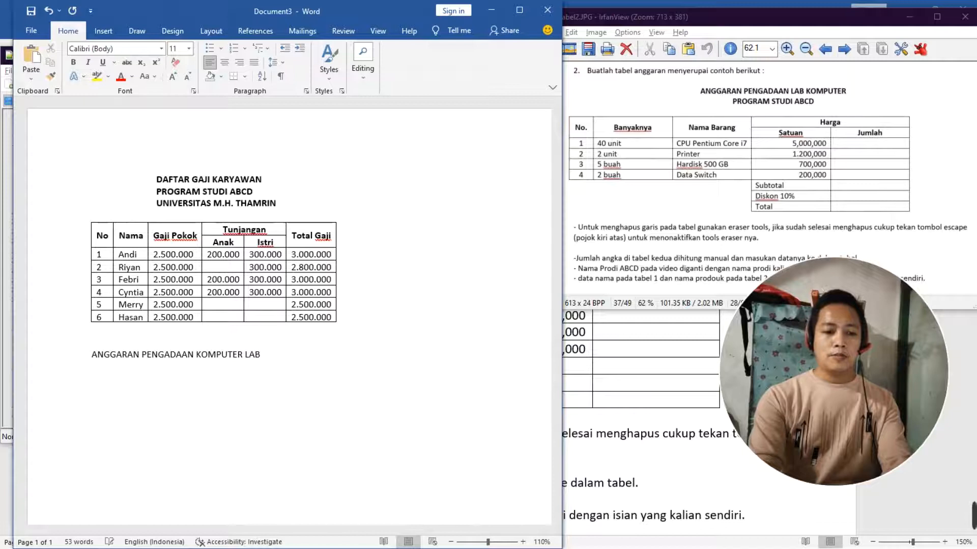
pyautogui.press('Return')
pyautogui.write('PROG')
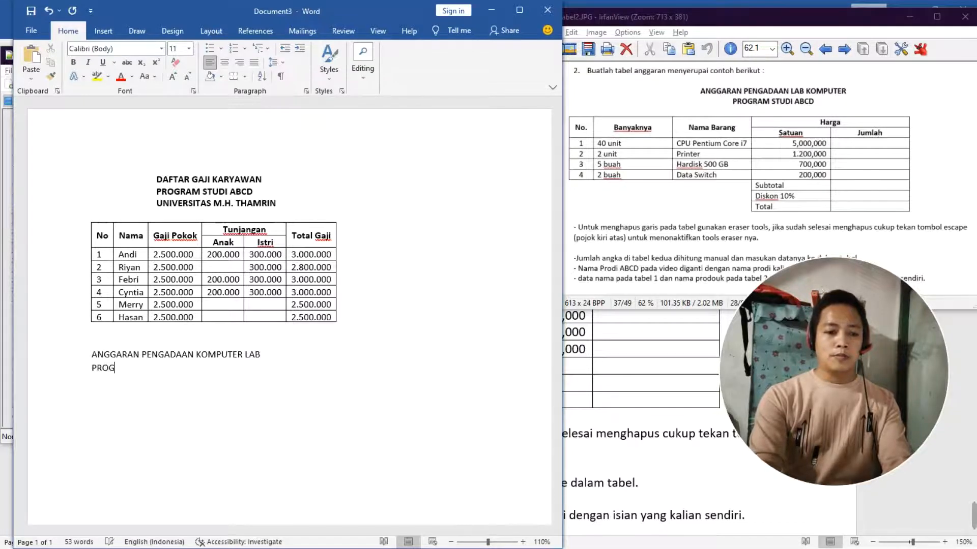
pyautogui.write('RAM STUDI ABCD')
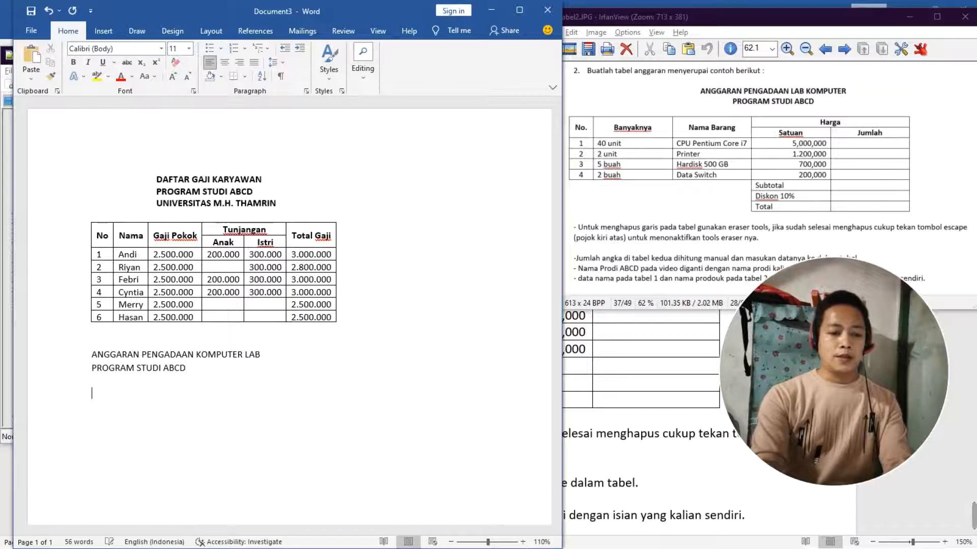
# Make the two new budget title lines bold
pyautogui.hotkey('shift', 'Down')
pyautogui.hotkey('shift', 'Down')
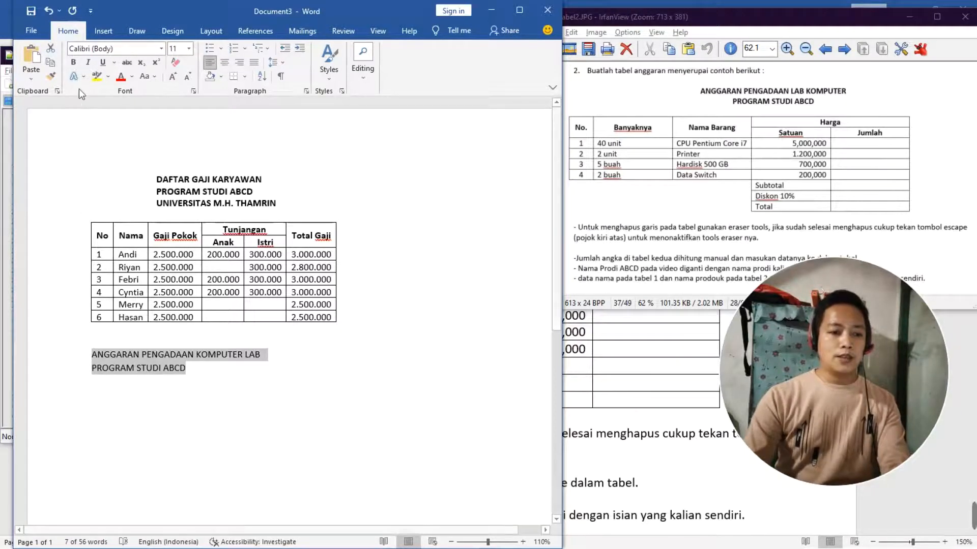
pyautogui.click(74, 62)
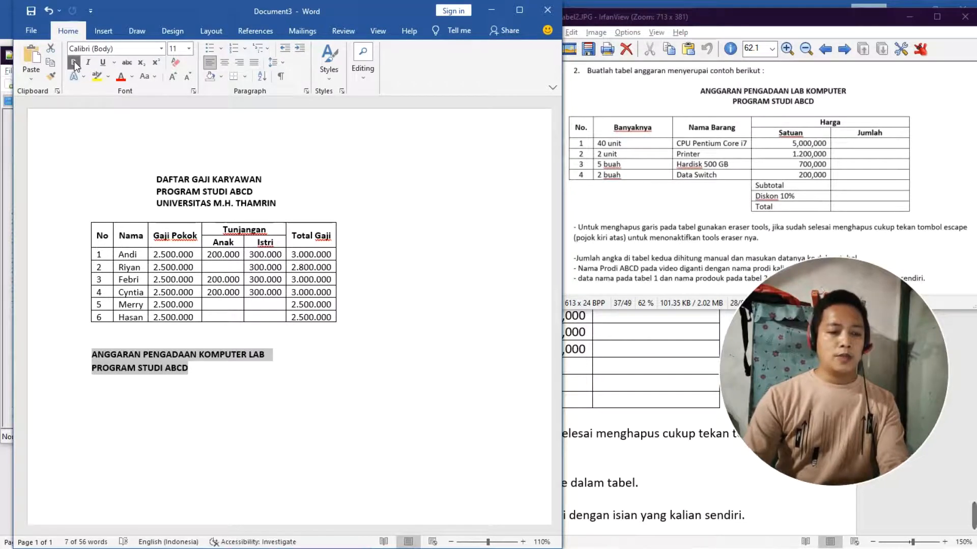
pyautogui.click(155, 440)
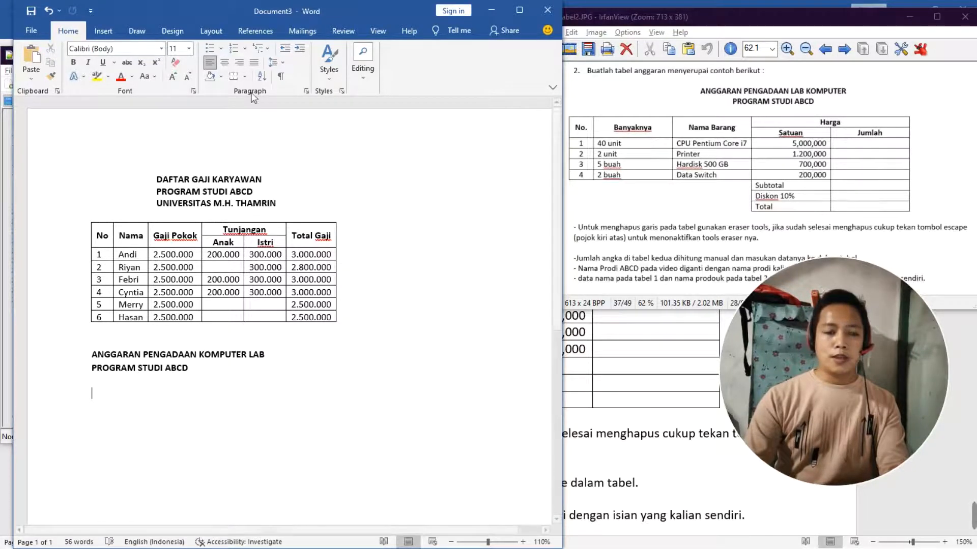
# Insert a table with 5 columns and 8 rows below the budget title lines
pyautogui.click(104, 30)
pyautogui.click(61, 77)
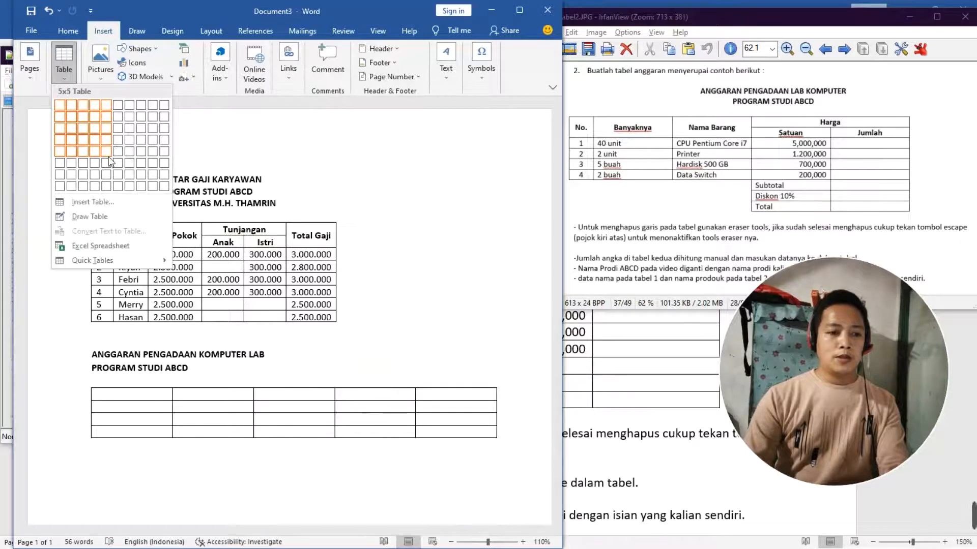
pyautogui.click(104, 187)
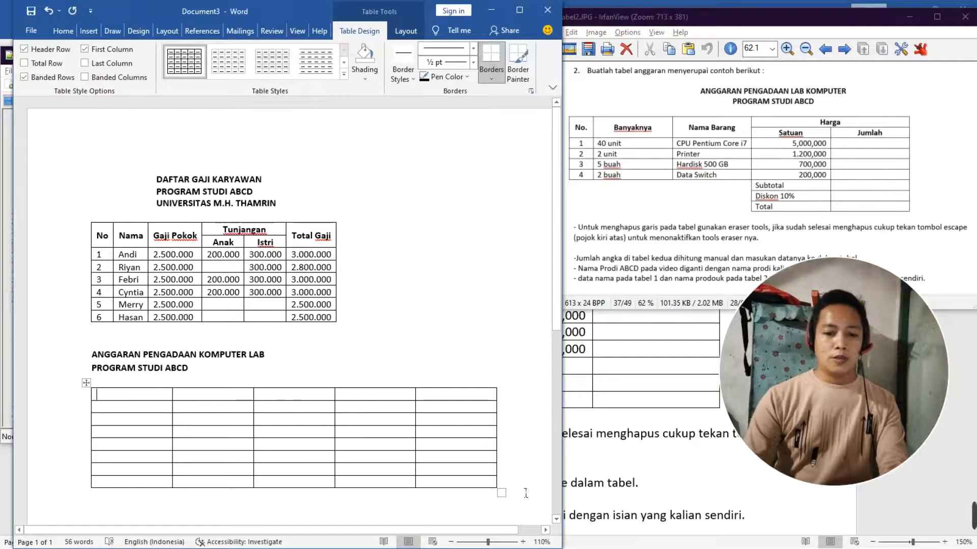
# Add one row to the budget table below its third row
pyautogui.click(512, 412)
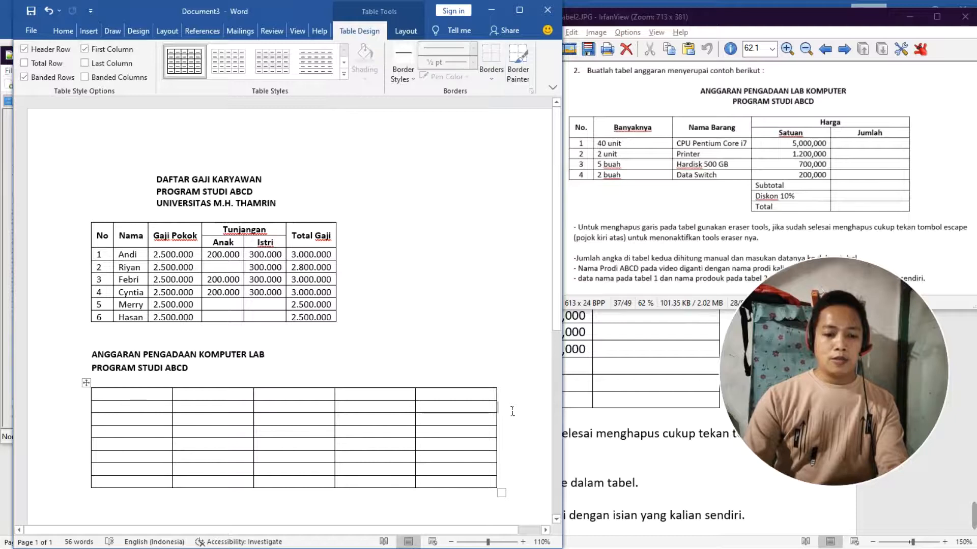
pyautogui.click(516, 482)
pyautogui.click(515, 467)
pyautogui.click(516, 421)
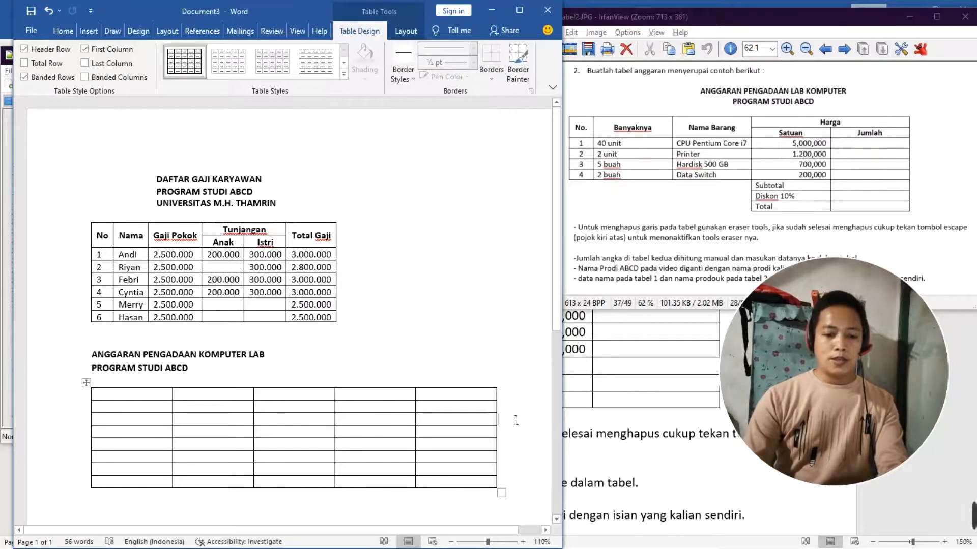
pyautogui.press('Return')
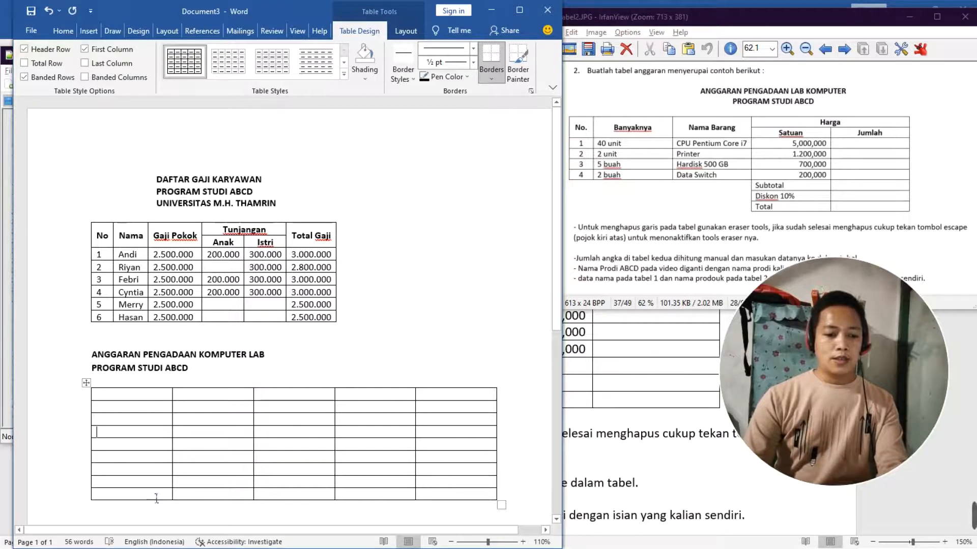
# Mark the first cell of the budget table's last row with X and add a row below the fourth row
pyautogui.click(154, 427)
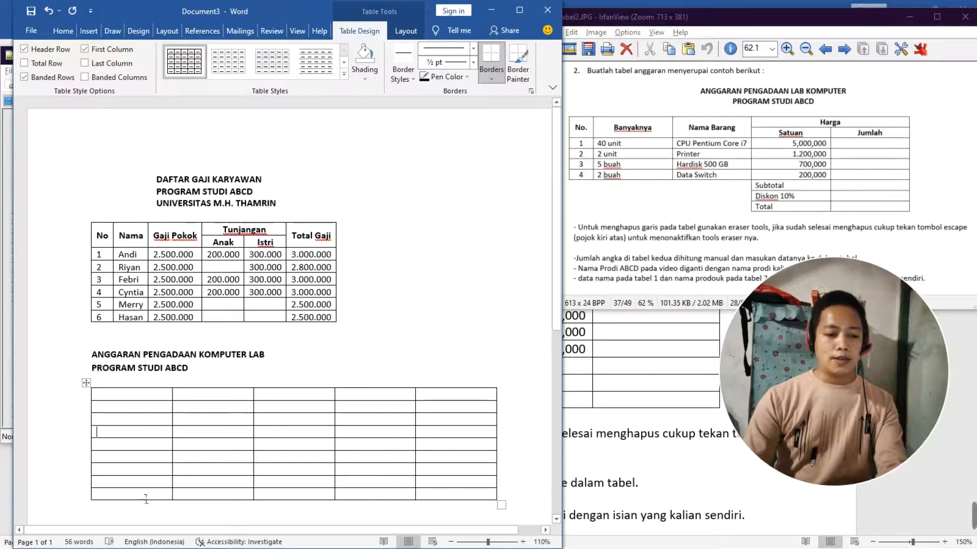
pyautogui.write('X')
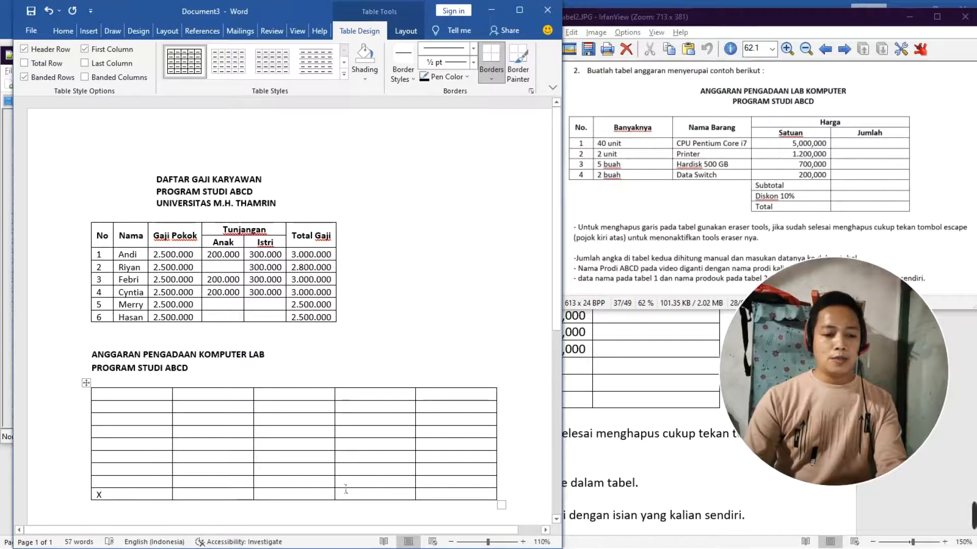
pyautogui.click(517, 439)
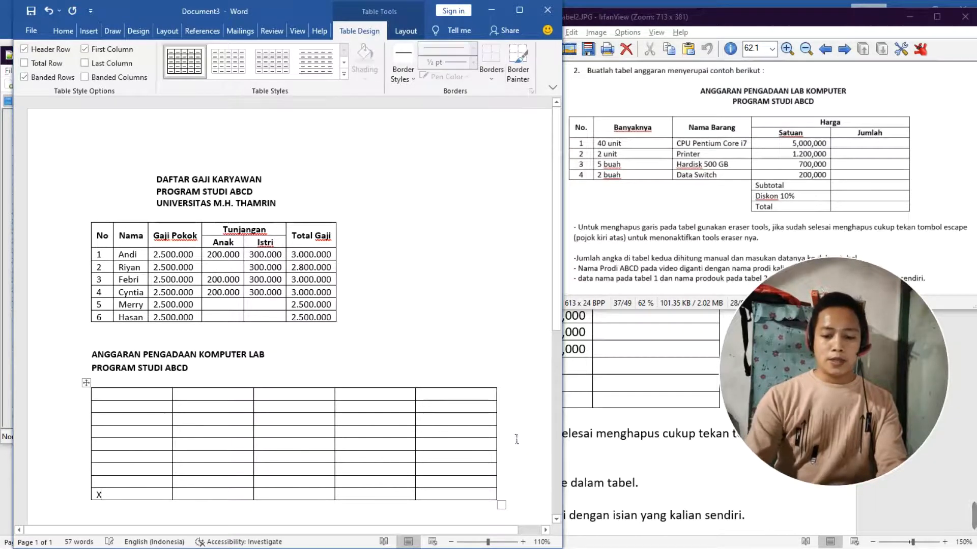
pyautogui.press('Return')
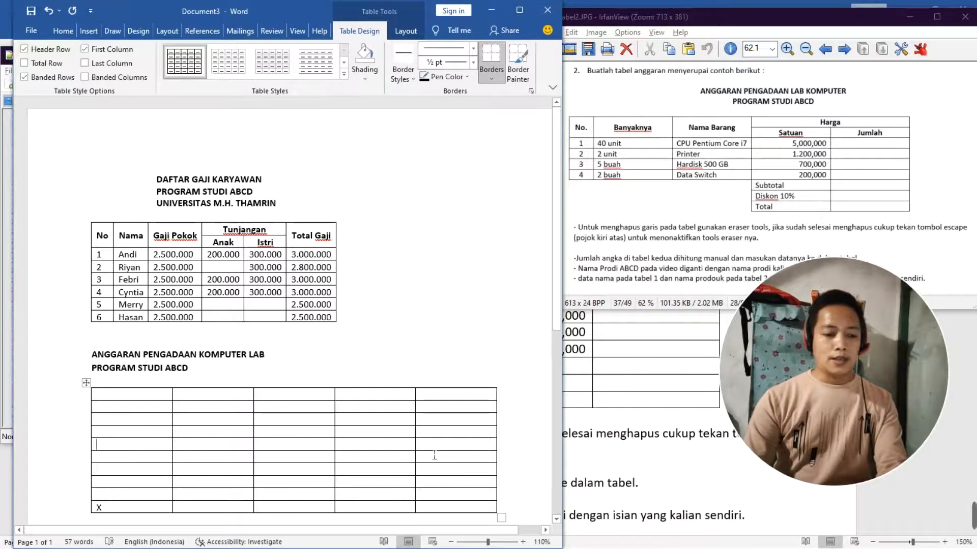
# Undo the last added row and delete the X from the budget table's last row
pyautogui.hotkey('ctrl', 'z')
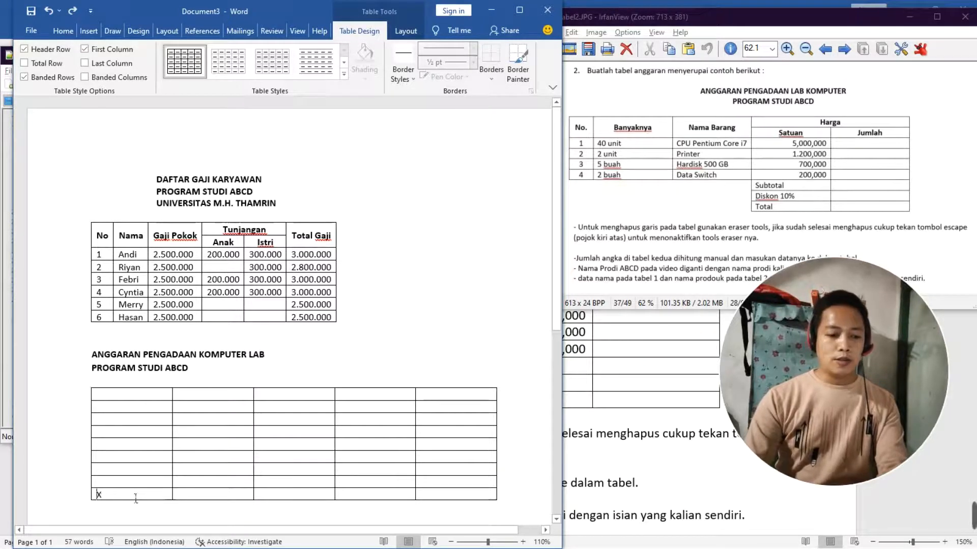
pyautogui.moveTo(96, 495); pyautogui.dragTo(142, 499)
pyautogui.press('Delete')
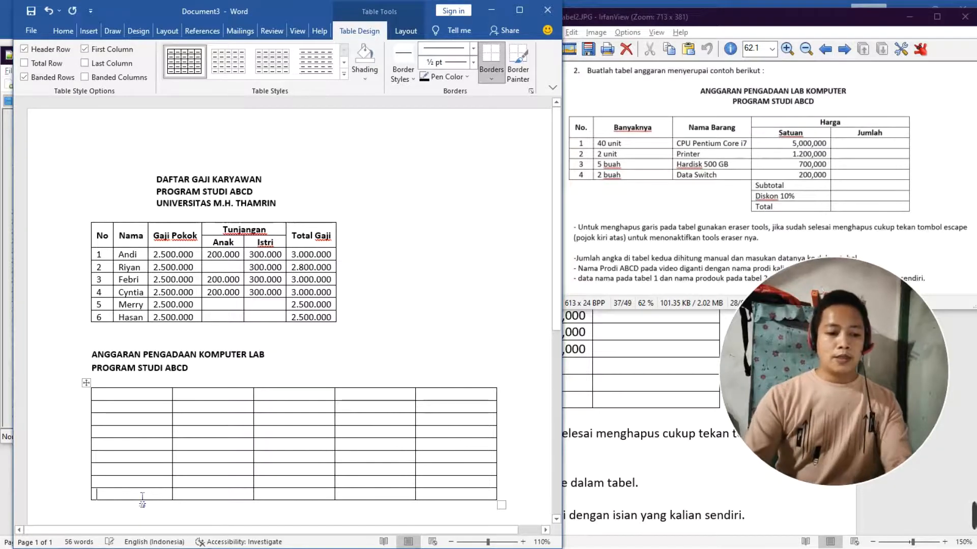
# Enter the headers No, Banyaknya, Nama Barang and Harga in the budget table's first row
pyautogui.click(158, 397)
pyautogui.write('nO')
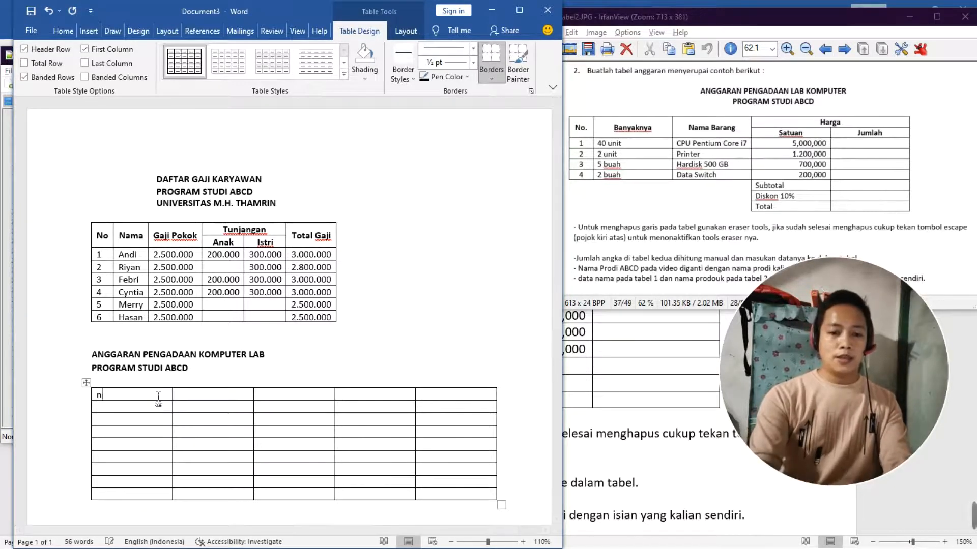
pyautogui.press('Tab')
pyautogui.write('Banyaknya')
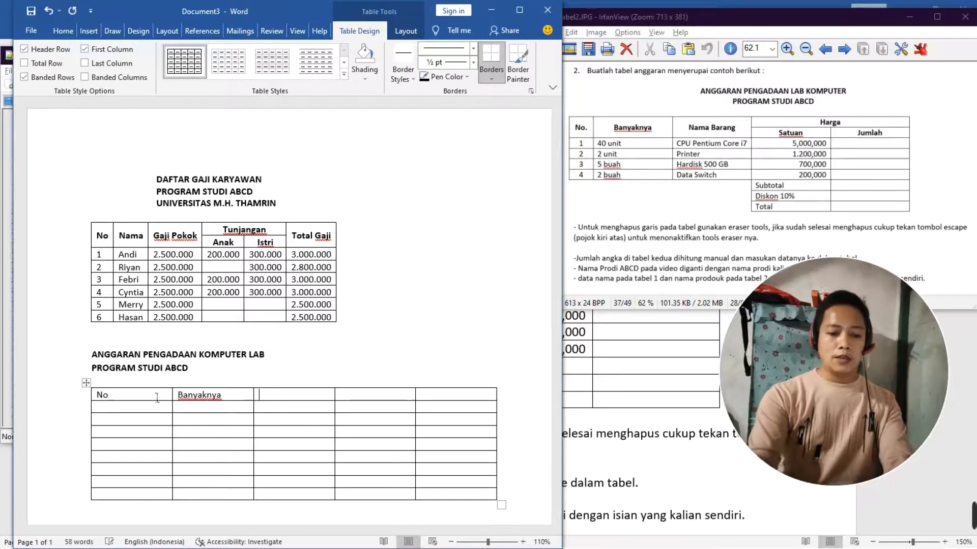
pyautogui.press('Tab')
pyautogui.write('Nama Barang\t')
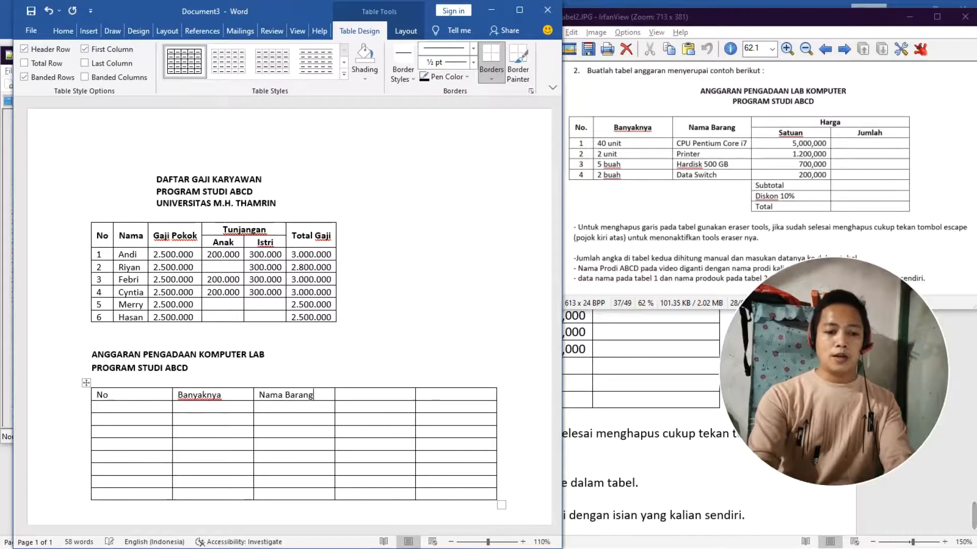
pyautogui.write('Harga')
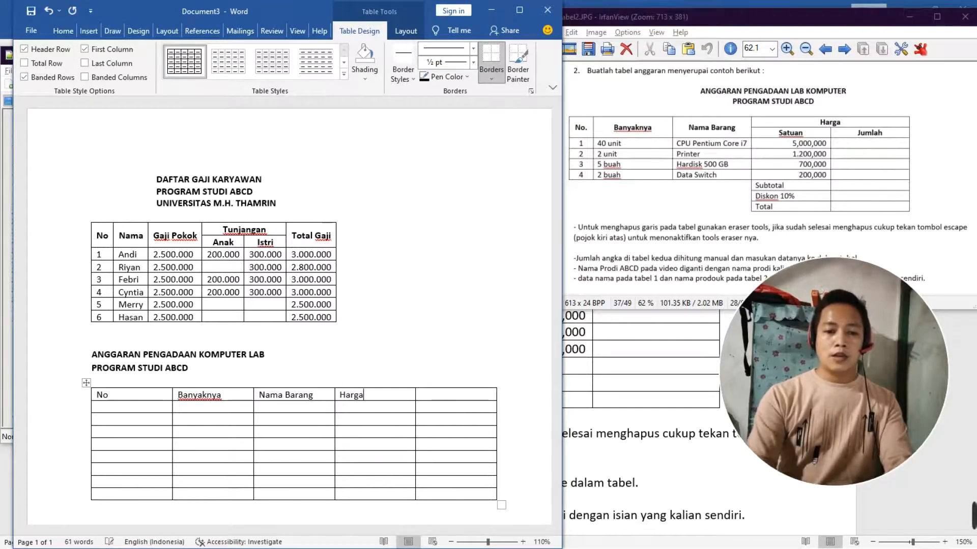
# Enter the sub-headers Satuan below Harga and Jumlah in the last column of the second row
pyautogui.press('Down')
pyautogui.write('Satuan')
pyautogui.press('Tab')
pyautogui.write('Jumlah')
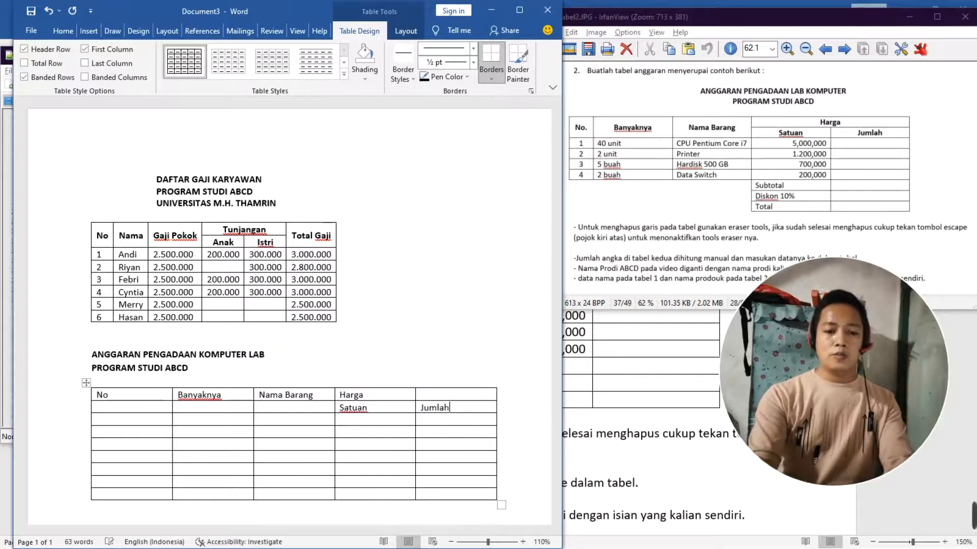
# Number the four item rows 1 to 4 in the No column, starting at the budget table's third row
pyautogui.click(259, 419)
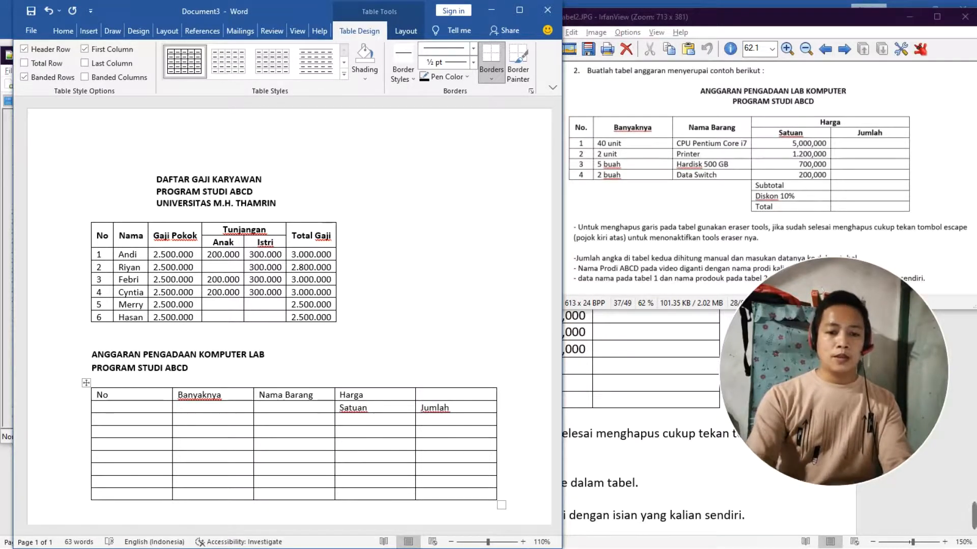
pyautogui.press('Down')
pyautogui.write('4')
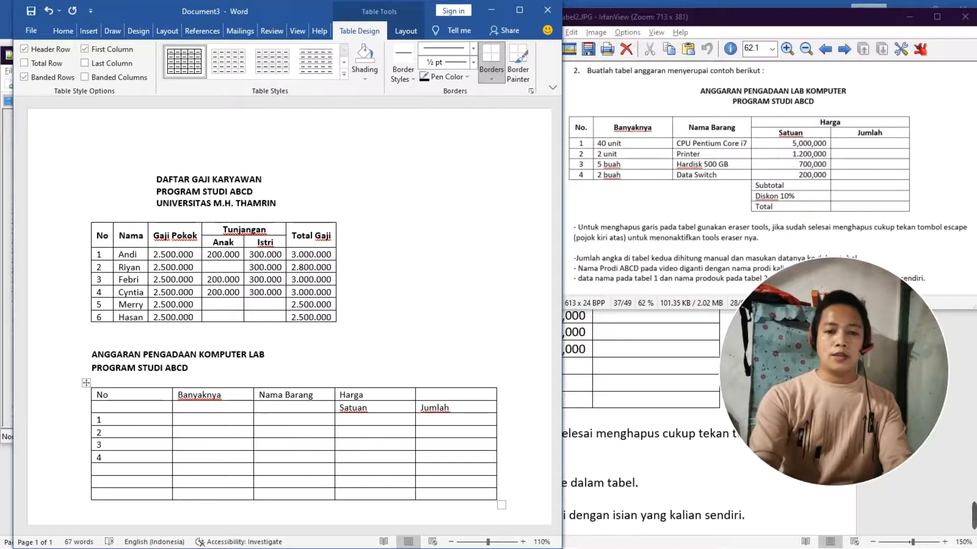
# Fill the Banyaknya column with 40 Unit, 2 Unit, 5 Buah and 2 Buah for items 1 to 4
pyautogui.write('40 Un')
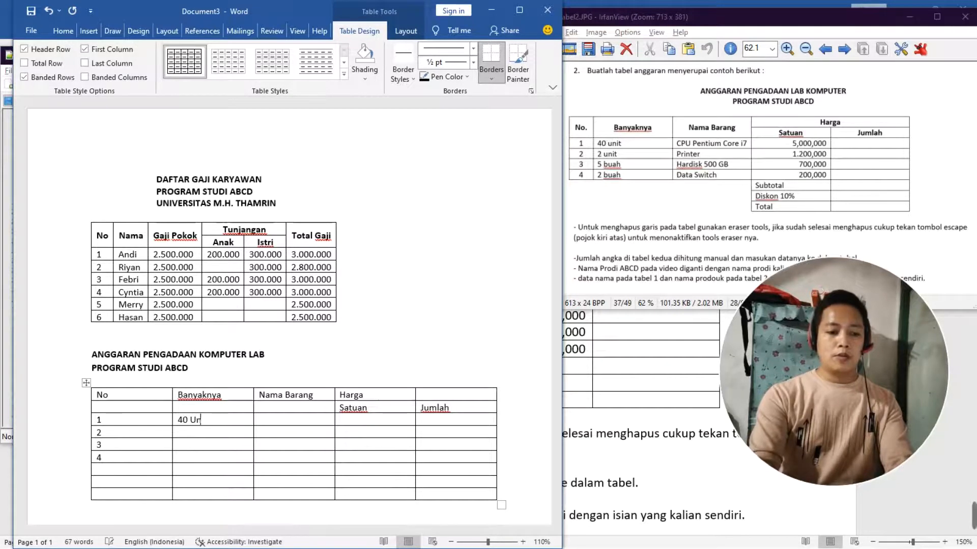
pyautogui.write('2 U')
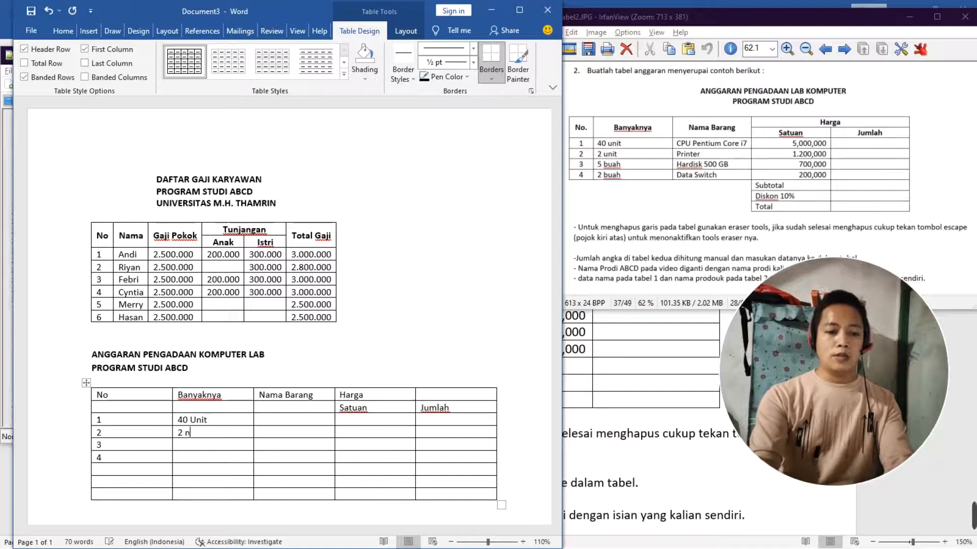
pyautogui.write('5 buah')
pyautogui.press('BackSpace')
pyautogui.press('BackSpace')
pyautogui.press('BackSpace')
pyautogui.press('BackSpace')
pyautogui.write('Buah')
pyautogui.press('Down')
pyautogui.write('2 Buah')
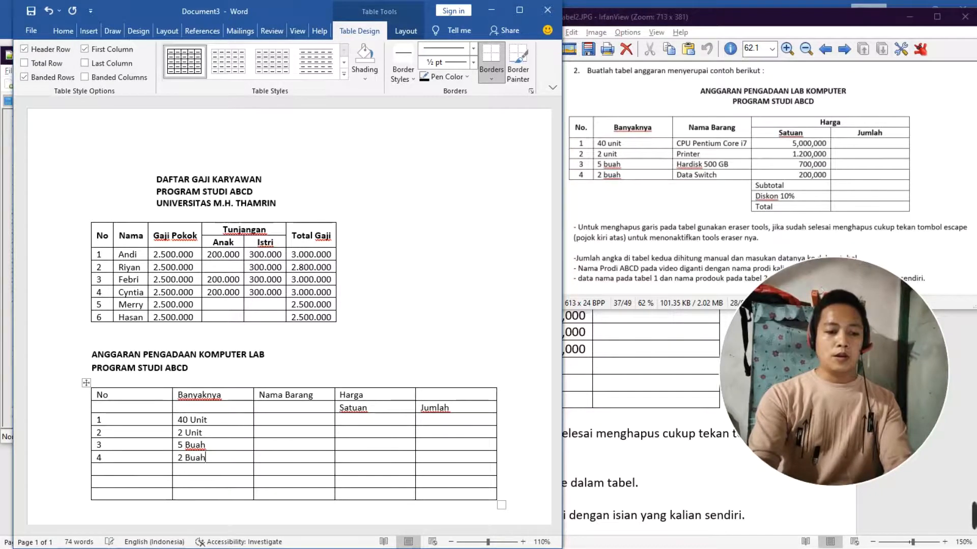
# Enter CPU Pentium Core i7, Printer and Hardisk 500GB as the names of items 1 to 3 in the Nama Barang column
pyautogui.press('Tab')
pyautogui.write('CPU IPentium Core i7')
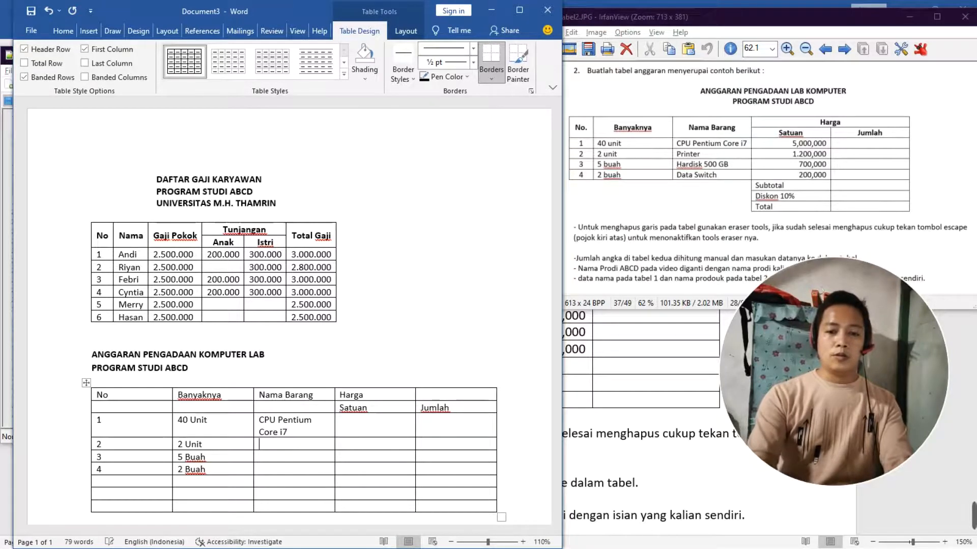
pyautogui.press('Down')
pyautogui.write('Printe')
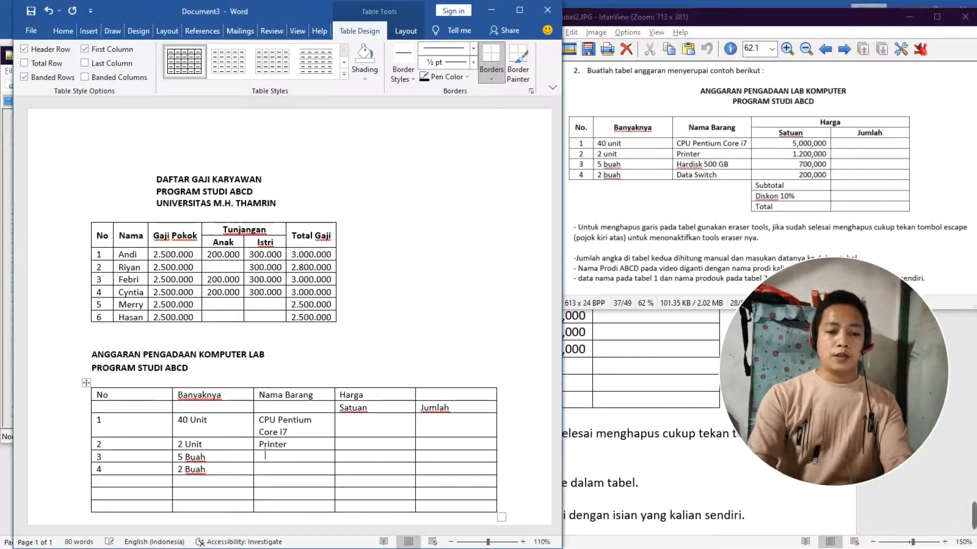
pyautogui.press('Down')
pyautogui.write('Hardis')
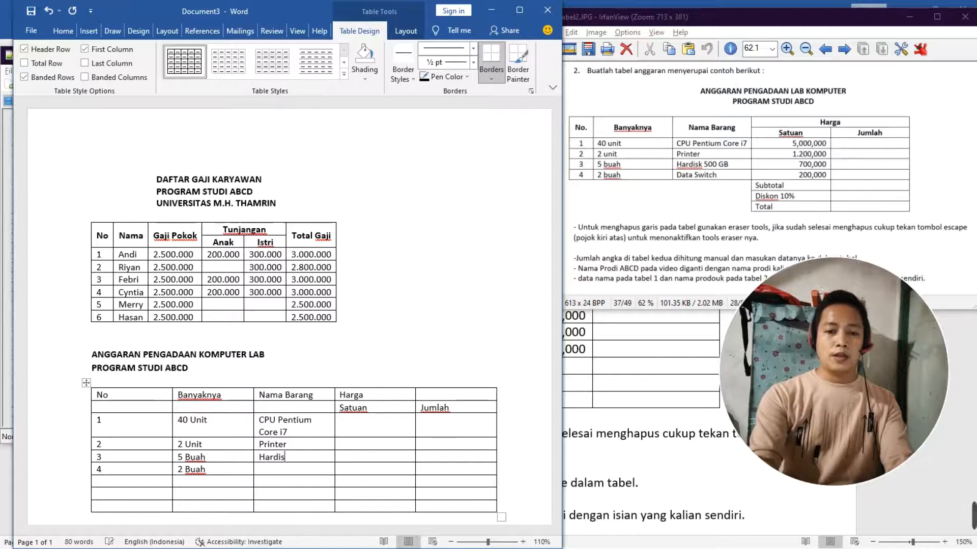
pyautogui.write('k 500G')
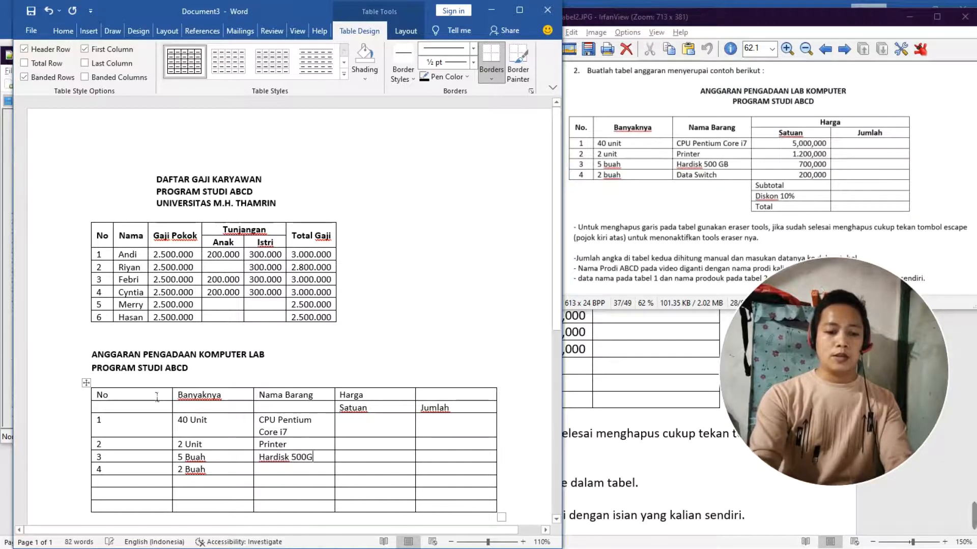
pyautogui.write('B')
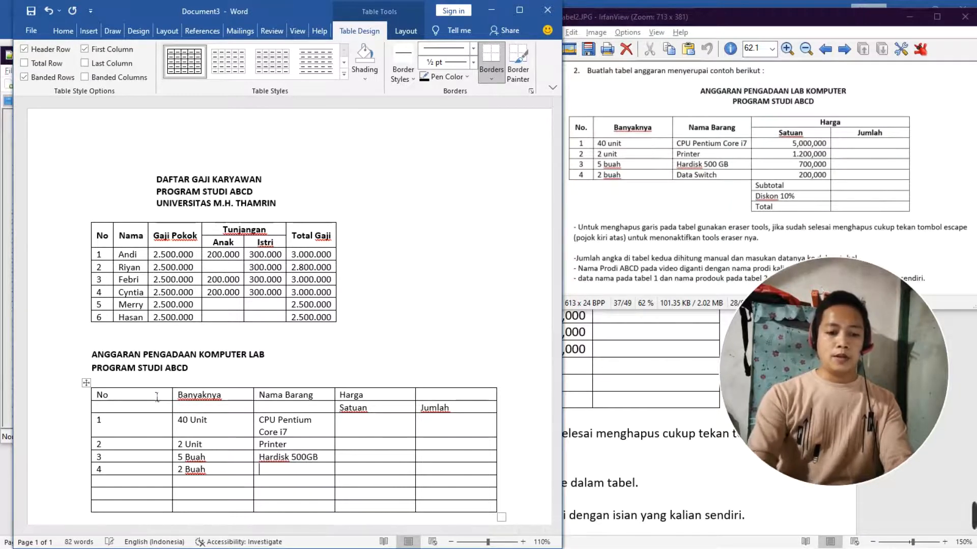
pyautogui.write('Data Swi')
pyautogui.press('BackSpace')
pyautogui.press('BackSpace')
pyautogui.press('BackSpace')
pyautogui.press('BackSpace')
pyautogui.press('BackSpace')
pyautogui.press('BackSpace')
pyautogui.press('BackSpace')
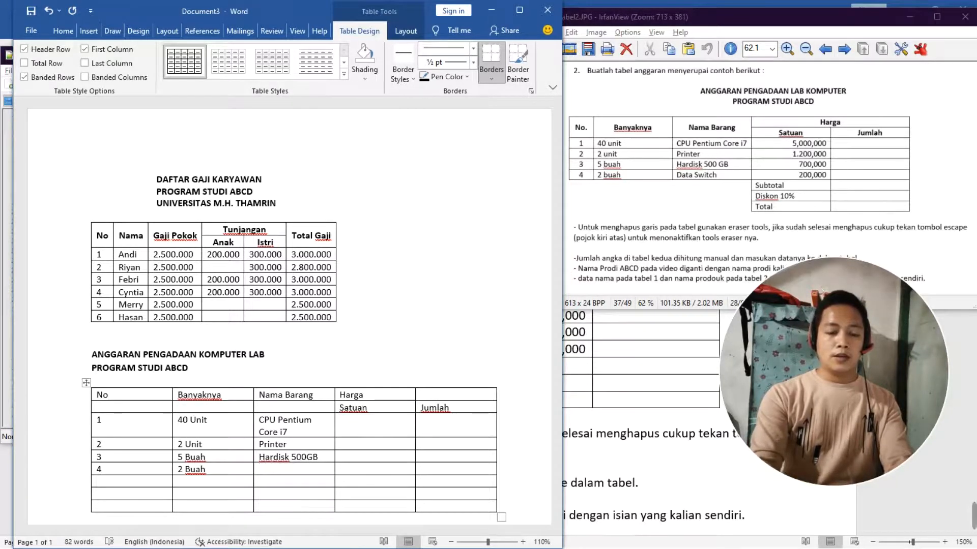
# Name the fourth item USB and fill the Satuan column with 5.000.000, 1.200.000, 700.000 and 200.000
pyautogui.write('USB')
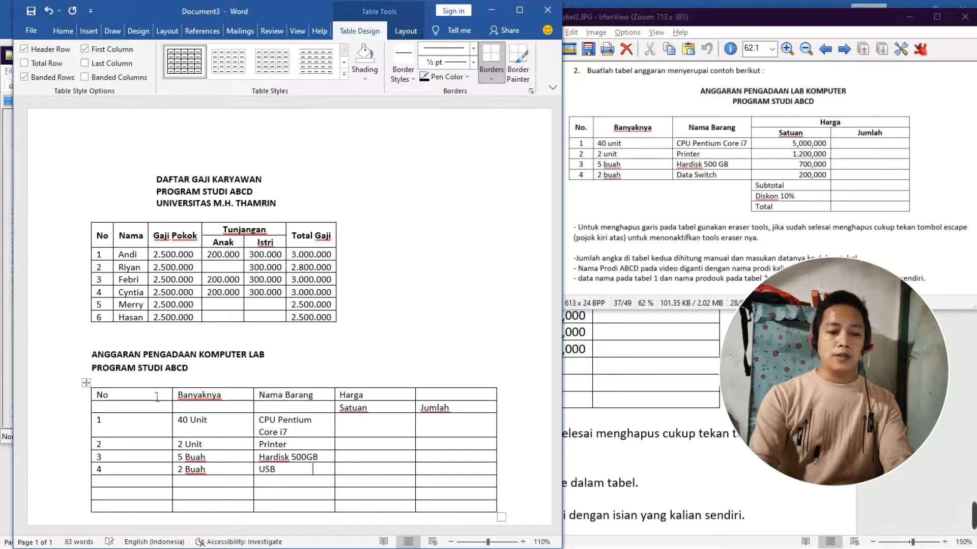
pyautogui.press('Down')
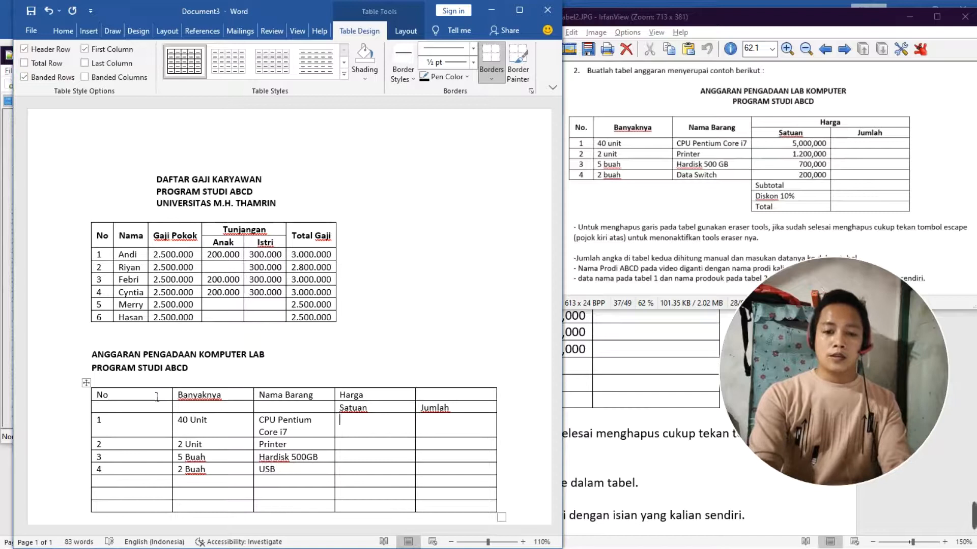
pyautogui.write('5.00')
pyautogui.write('0.000')
pyautogui.write('1.200.000')
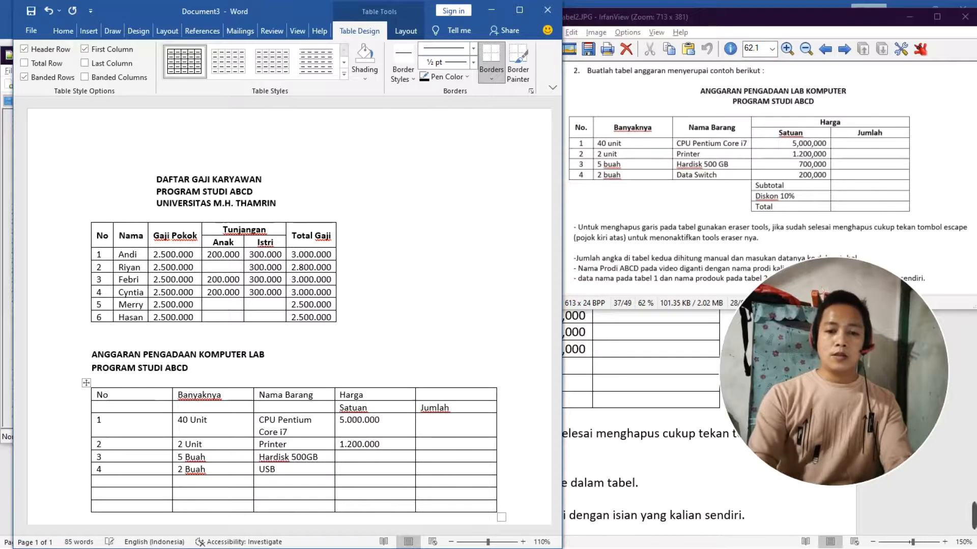
pyautogui.write('7.0')
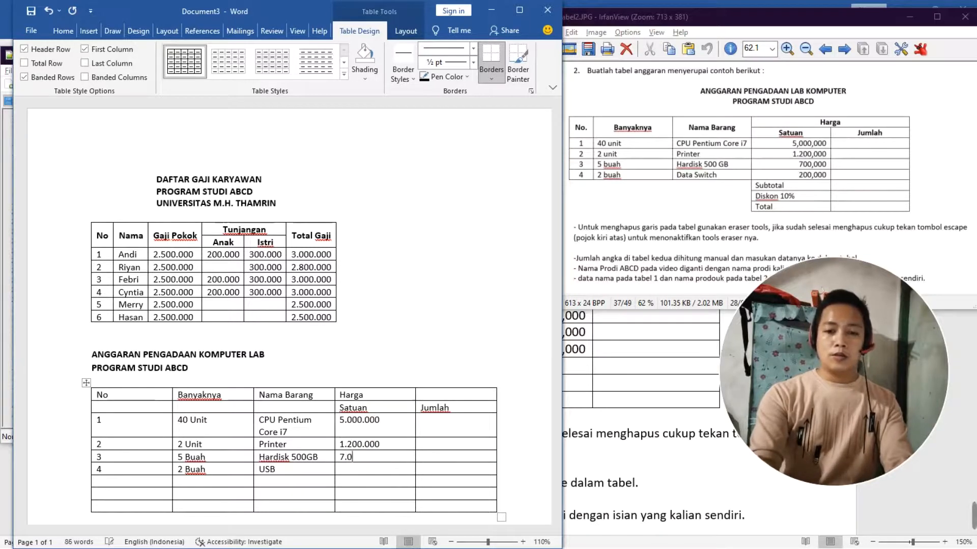
pyautogui.write('0.')
pyautogui.press('BackSpace')
pyautogui.press('BackSpace')
pyautogui.press('BackSpace')
pyautogui.press('BackSpace')
pyautogui.write('00.000')
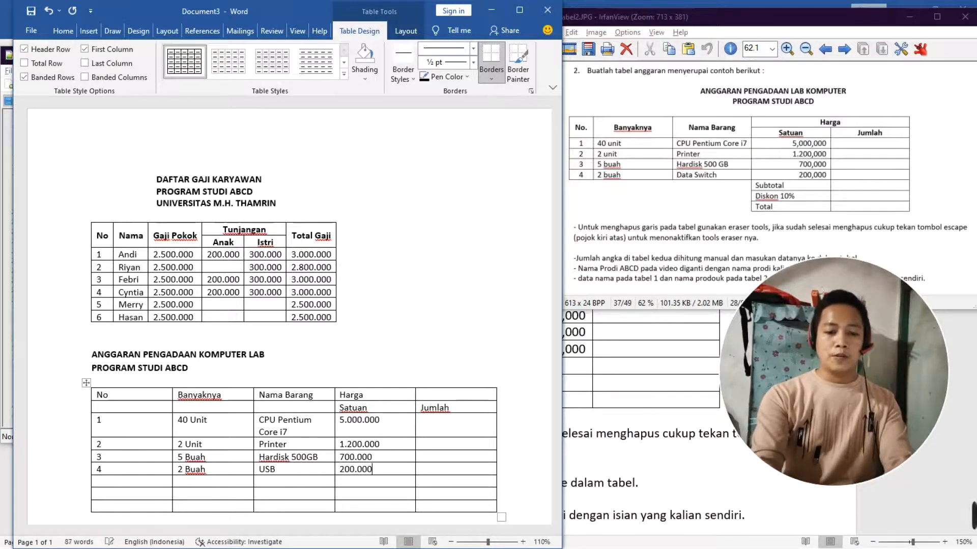
# Enter the labels Subtotal, Diskon 10% and Total in the Satuan column of the last three rows
pyautogui.write('Subtot')
pyautogui.write('Diskon 10')
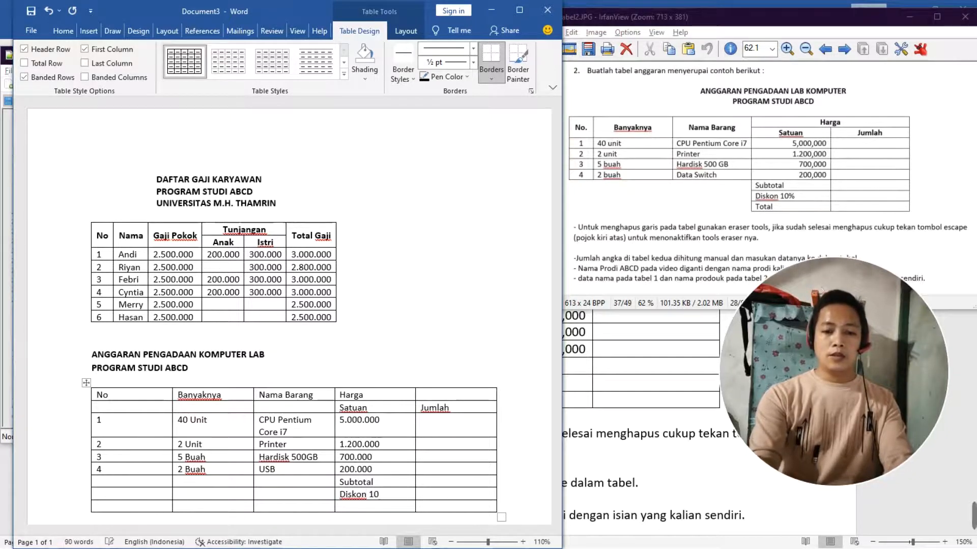
pyautogui.write('$')
pyautogui.press('BackSpace')
pyautogui.write('%')
pyautogui.press('Down')
pyautogui.write('Tota')
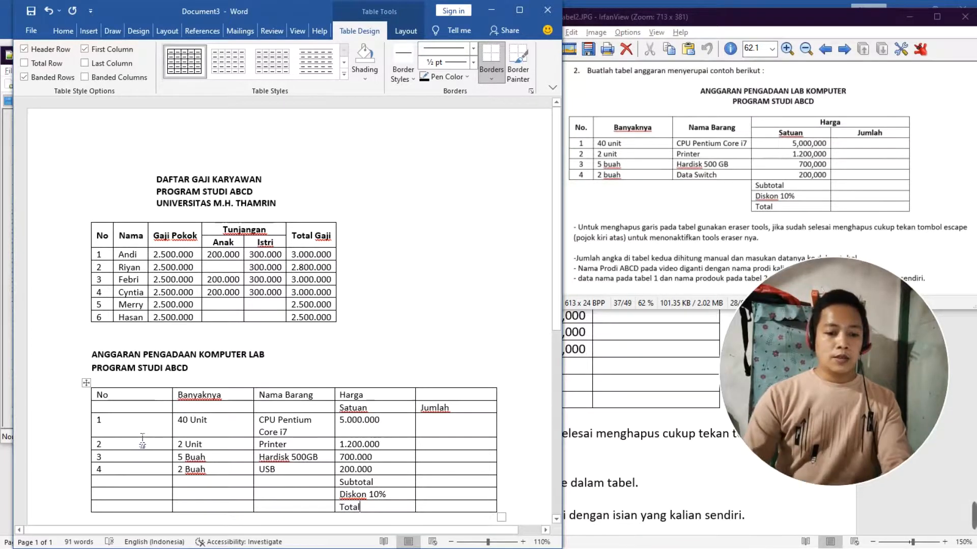
# Select the whole budget table and autofit its columns to their contents
pyautogui.click(89, 388)
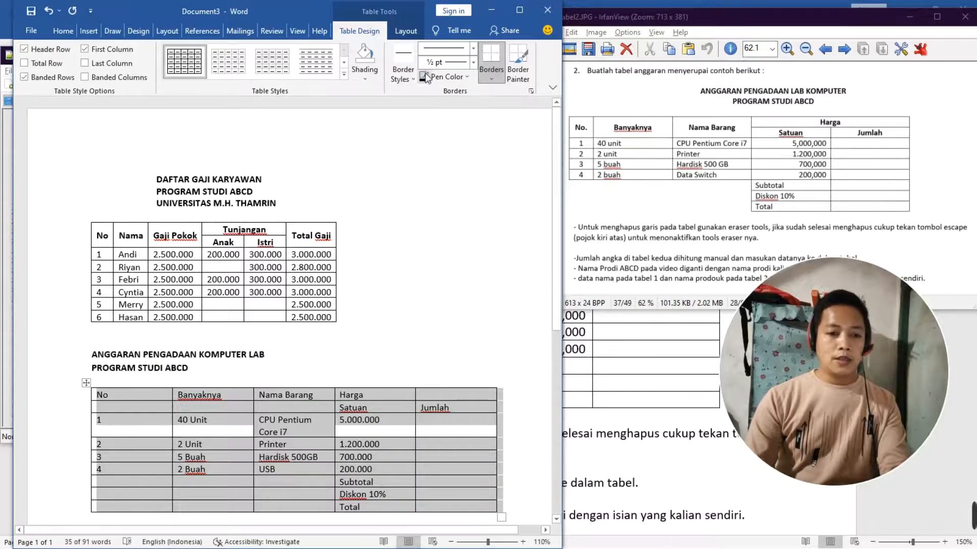
pyautogui.scroll(-7, 380, 304)
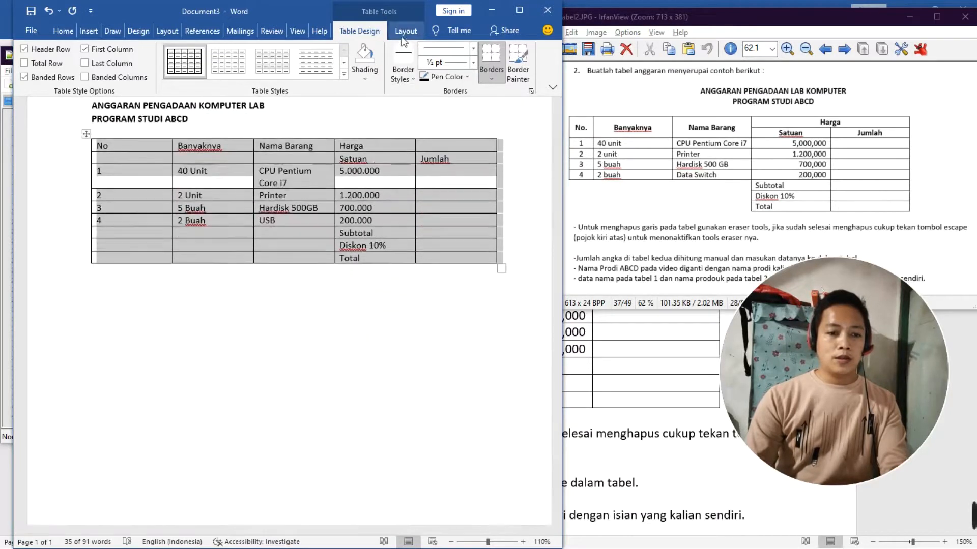
pyautogui.click(401, 32)
pyautogui.click(431, 75)
pyautogui.click(379, 77)
pyautogui.click(386, 93)
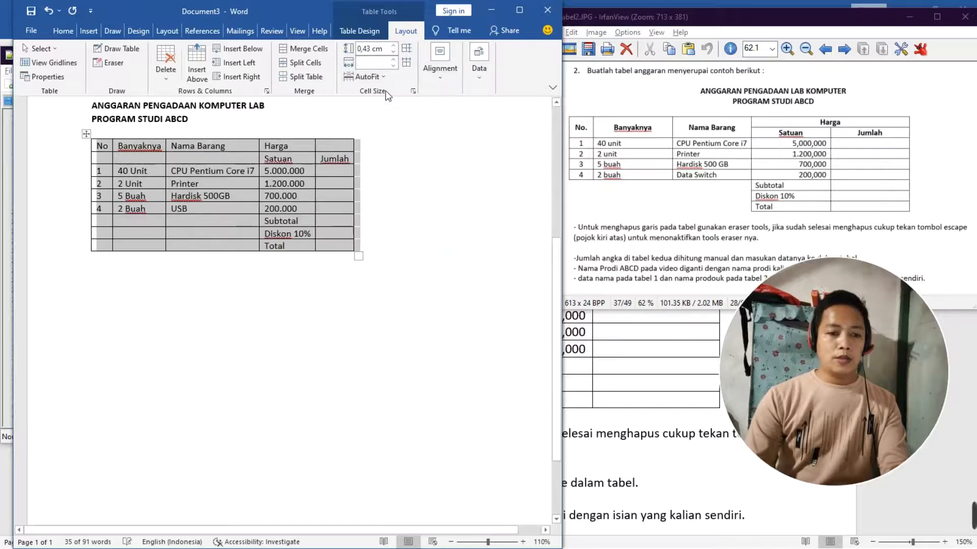
# Erase the lines between the two header rows under No, Banyaknya and Nama Barang, and the divider between Harga and its empty neighbour
pyautogui.click(291, 279)
pyautogui.scroll(1, 175, 213)
pyautogui.scroll(1, 175, 213)
pyautogui.scroll(6, 285, 261)
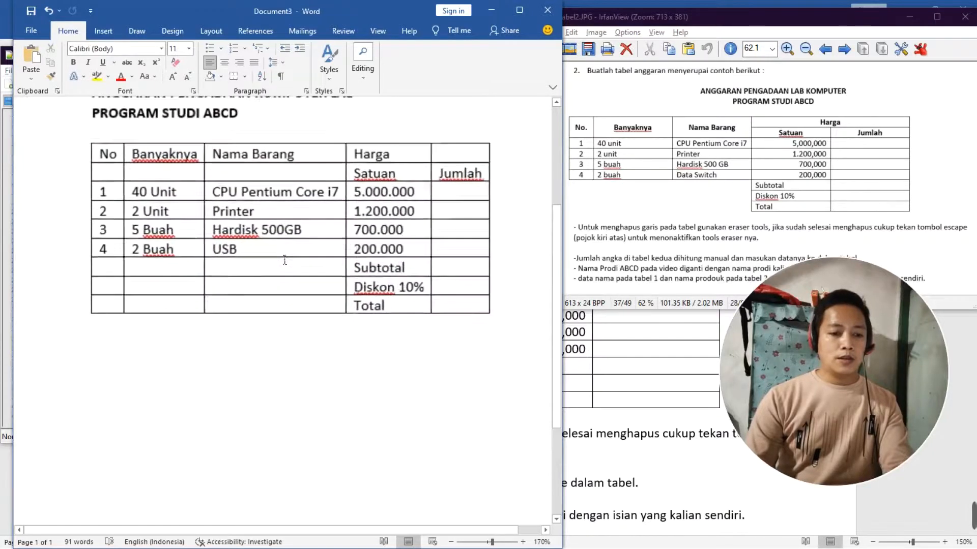
pyautogui.scroll(3, 285, 261)
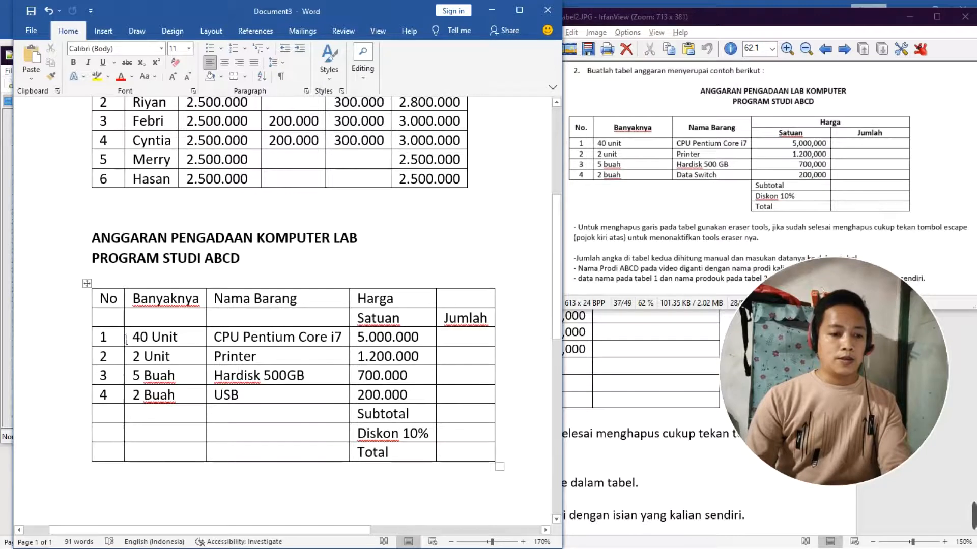
pyautogui.click(109, 299)
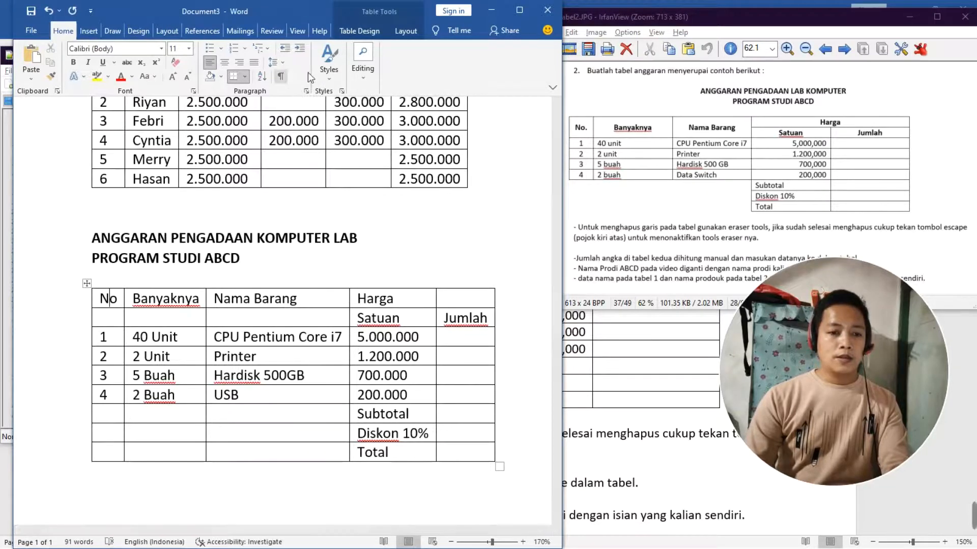
pyautogui.click(360, 31)
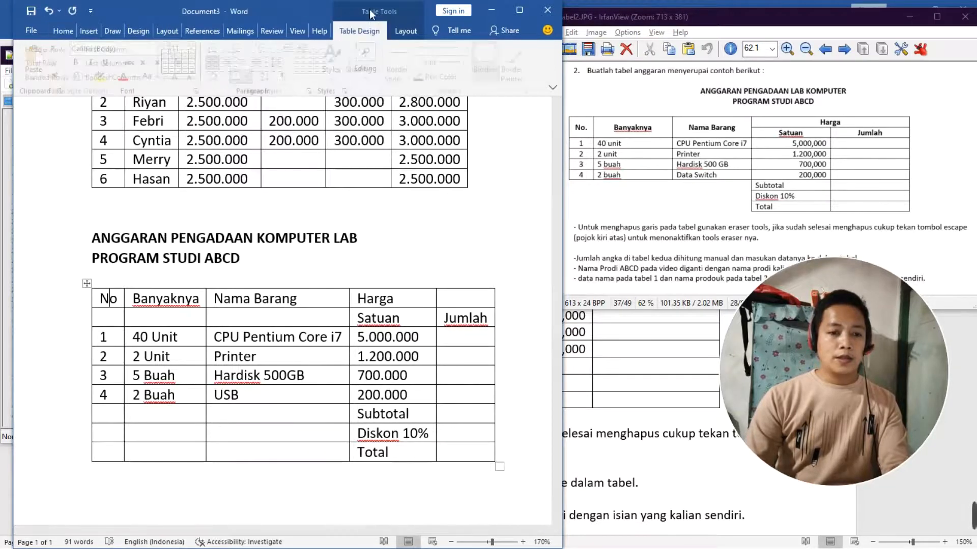
pyautogui.click(408, 32)
pyautogui.click(109, 62)
pyautogui.click(121, 309)
pyautogui.click(160, 315)
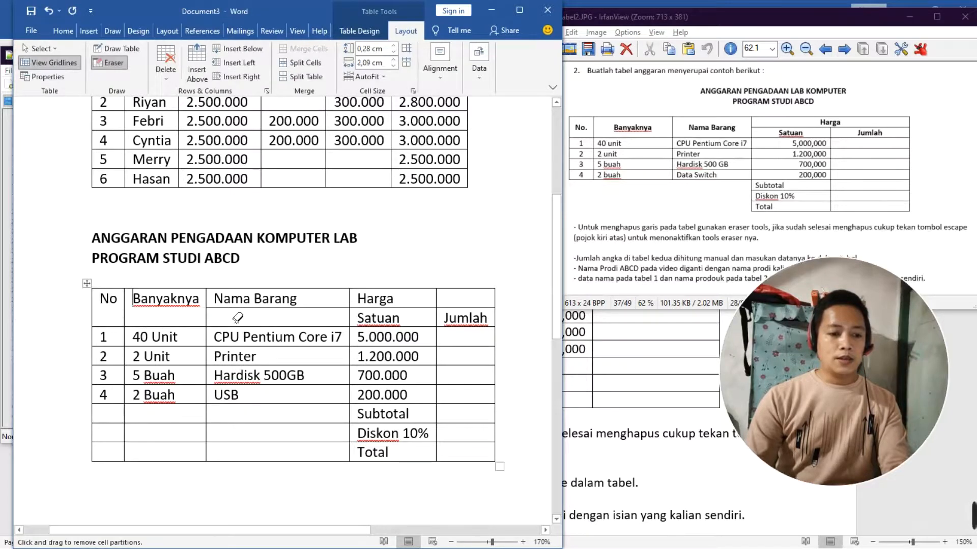
pyautogui.click(237, 316)
pyautogui.click(442, 310)
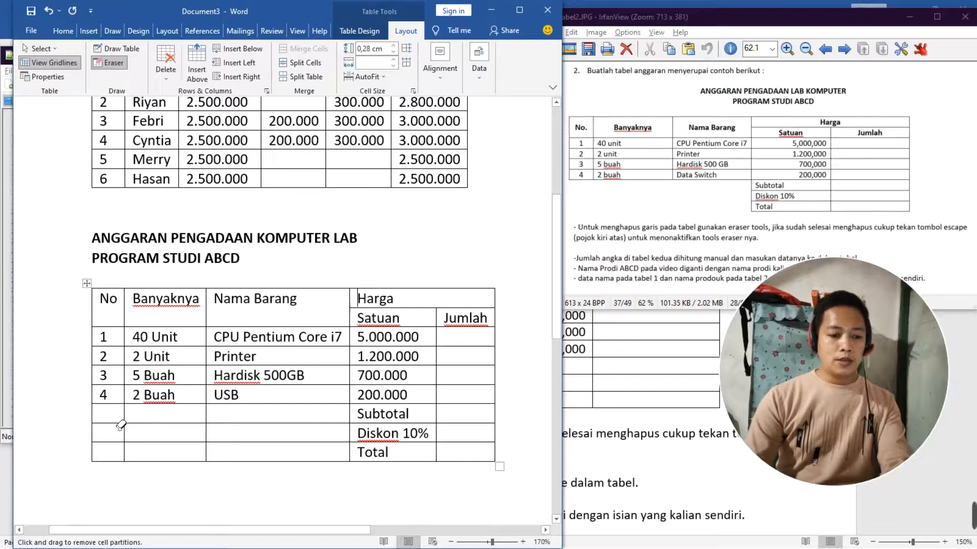
# Try to erase the borders of the empty cells before Subtotal, Diskon 10% and Total, undoing the attempts
pyautogui.moveTo(134, 430); pyautogui.dragTo(259, 446)
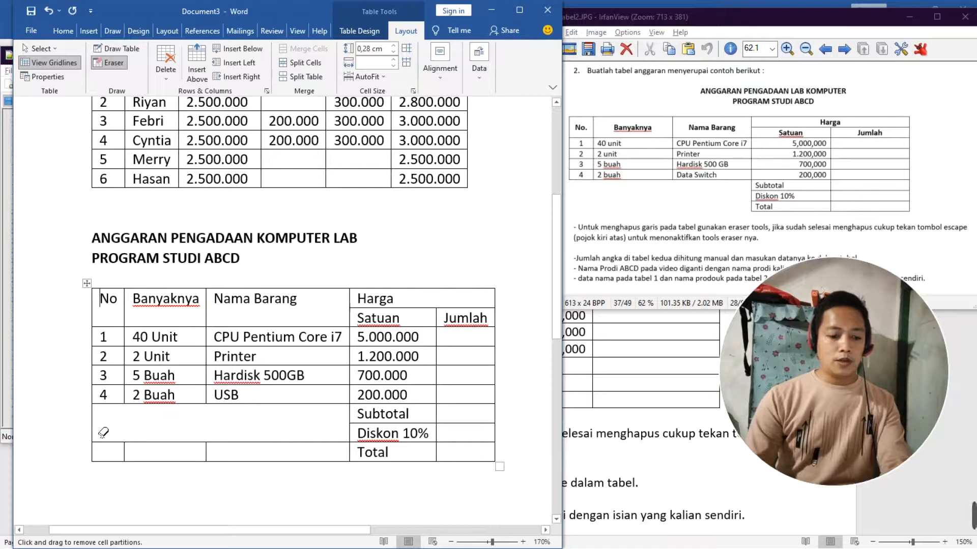
pyautogui.hotkey('ctrl', 'z')
pyautogui.moveTo(91, 428)
pyautogui.mouseDown()
pyautogui.moveTo(209, 465)
pyautogui.moveTo(324, 484)
pyautogui.mouseUp()
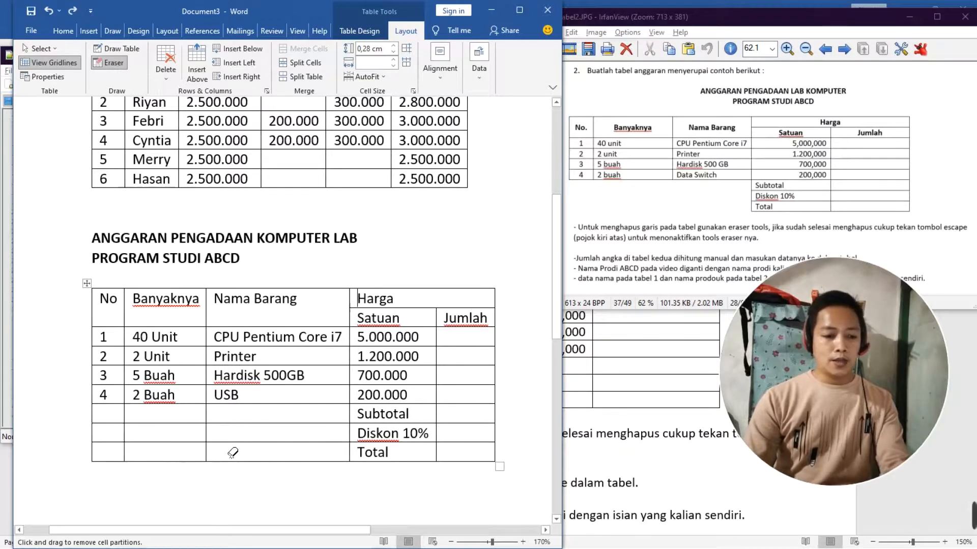
# Erase the inner lines and outer borders of the empty cells before Subtotal, Diskon 10% and Total in one pass
pyautogui.moveTo(79, 412)
pyautogui.mouseDown()
pyautogui.moveTo(108, 428)
pyautogui.moveTo(295, 465)
pyautogui.moveTo(305, 477)
pyautogui.mouseUp()
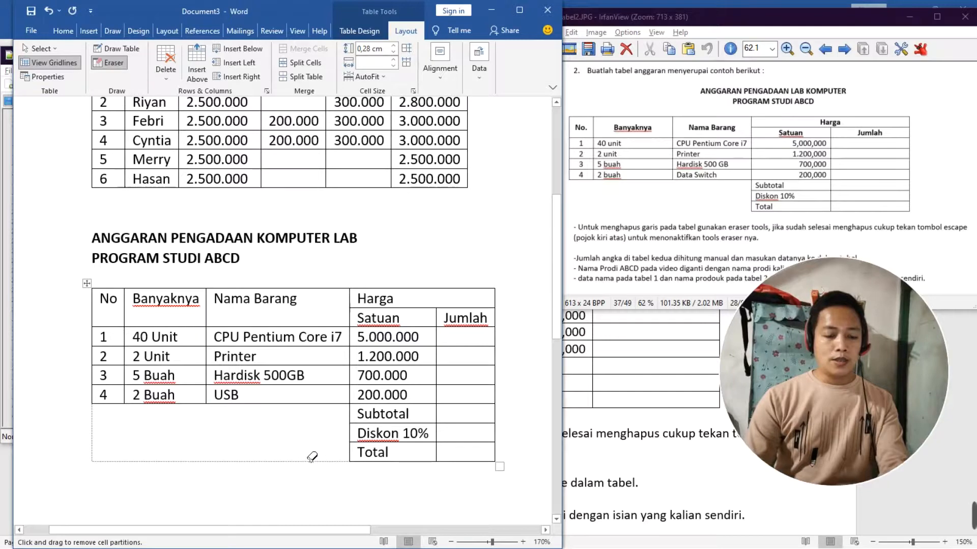
# Turn off the Eraser and centre the budget table's header cells, from No to Jumlah, both horizontally and vertically
pyautogui.press('Escape')
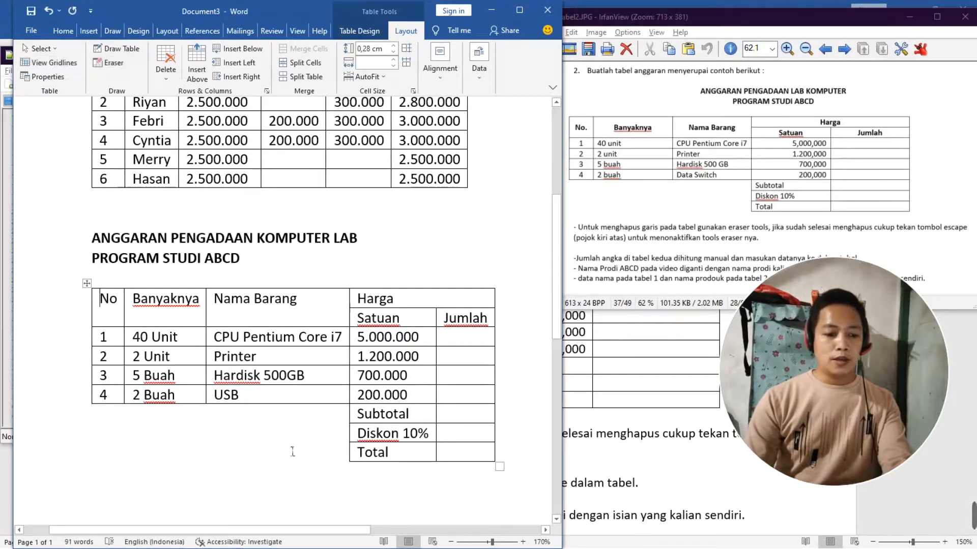
pyautogui.click(137, 436)
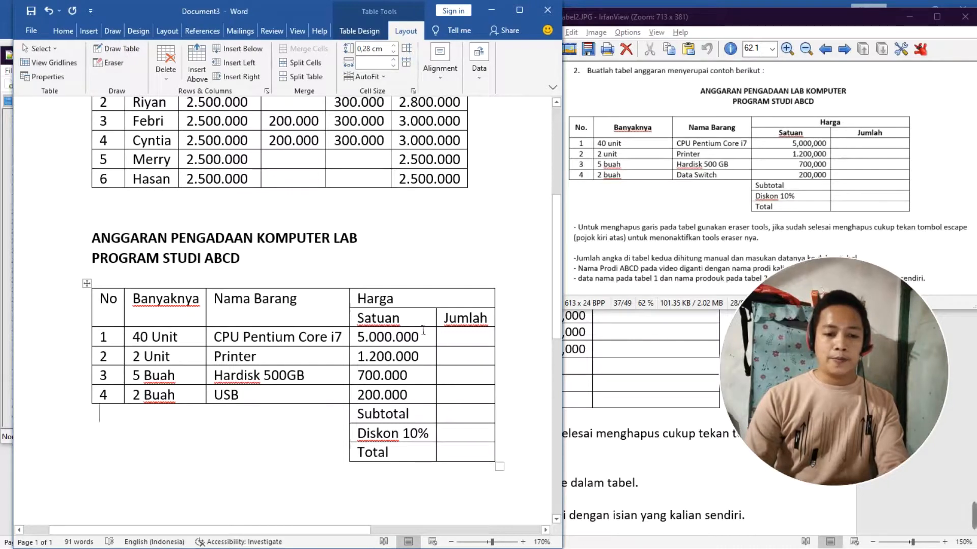
pyautogui.moveTo(113, 309); pyautogui.dragTo(468, 322)
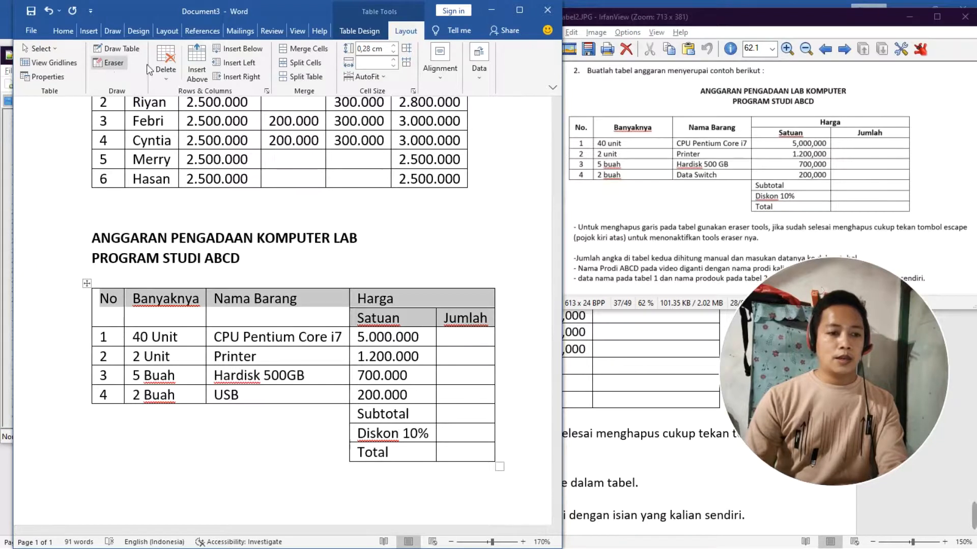
pyautogui.click(436, 73)
pyautogui.click(442, 116)
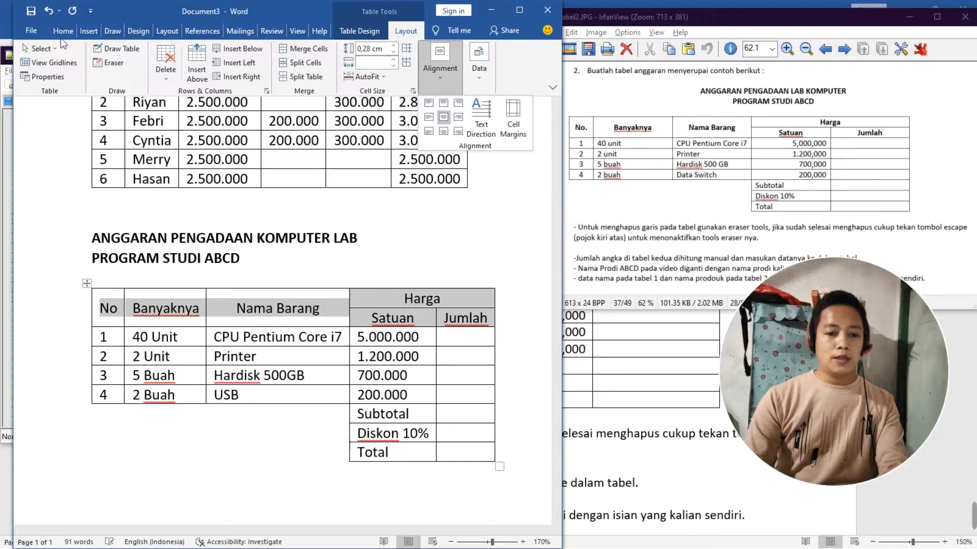
# Make the text of the budget table's header cells bold
pyautogui.click(61, 31)
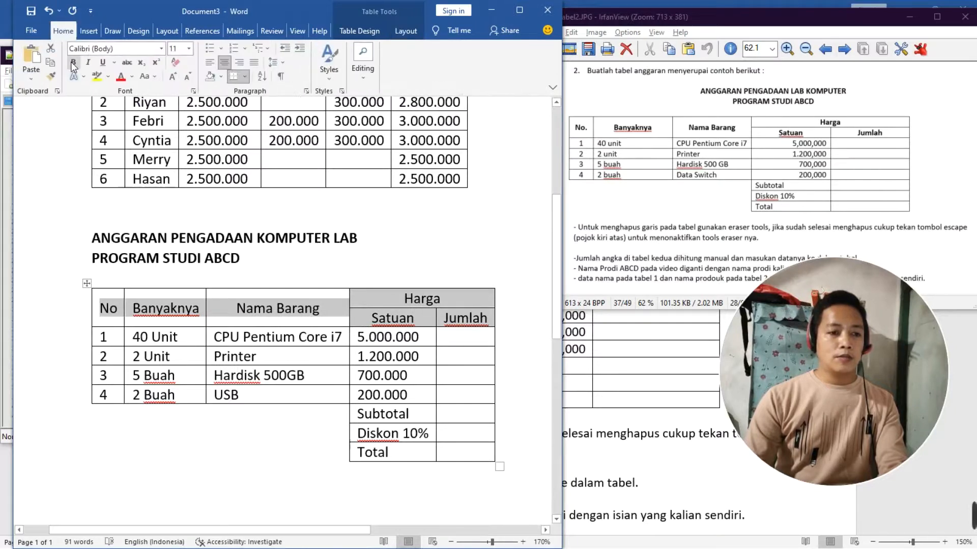
pyautogui.click(71, 62)
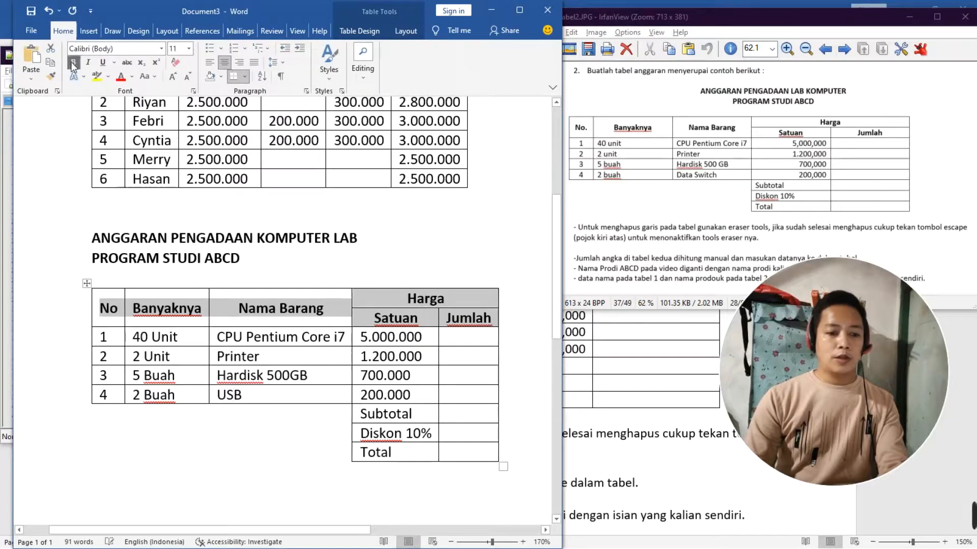
pyautogui.click(269, 448)
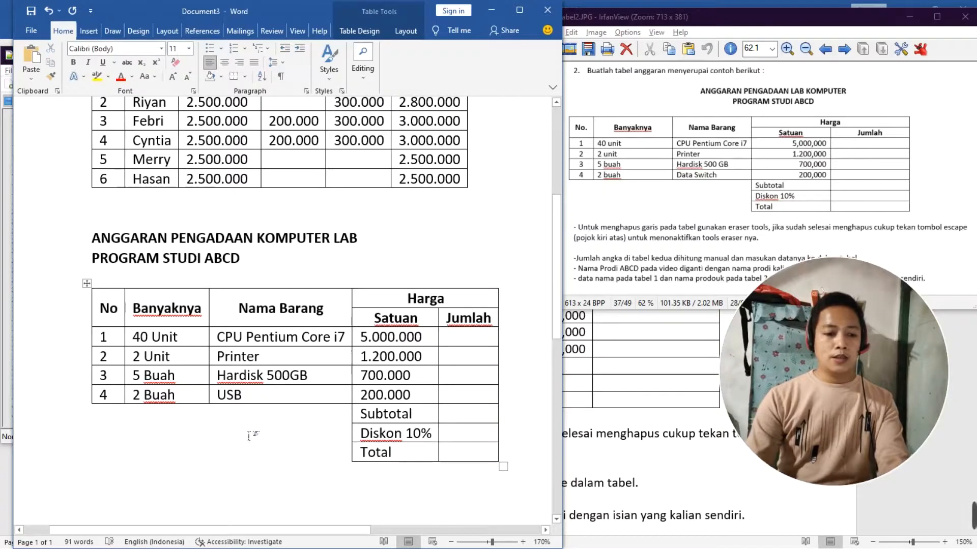
# Indent the two title lines, ANGGARAN PENGADAAN KOMPUTER LAB and PROGRAM STUDI ABCD, above the budget table
pyautogui.click(94, 239)
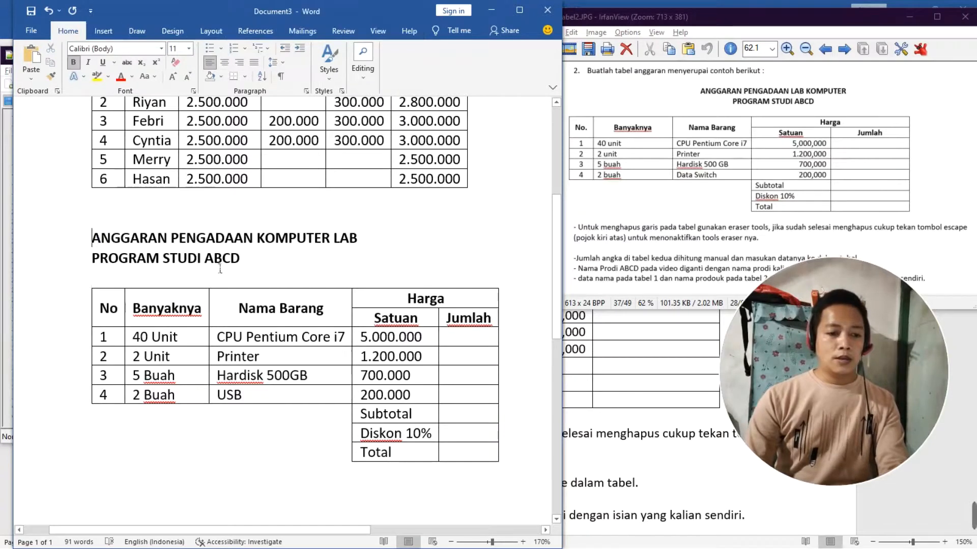
pyautogui.keyDown('shift'); pyautogui.click(246, 263); pyautogui.keyUp('shift')
pyautogui.hotkey('ctrl', 'e')
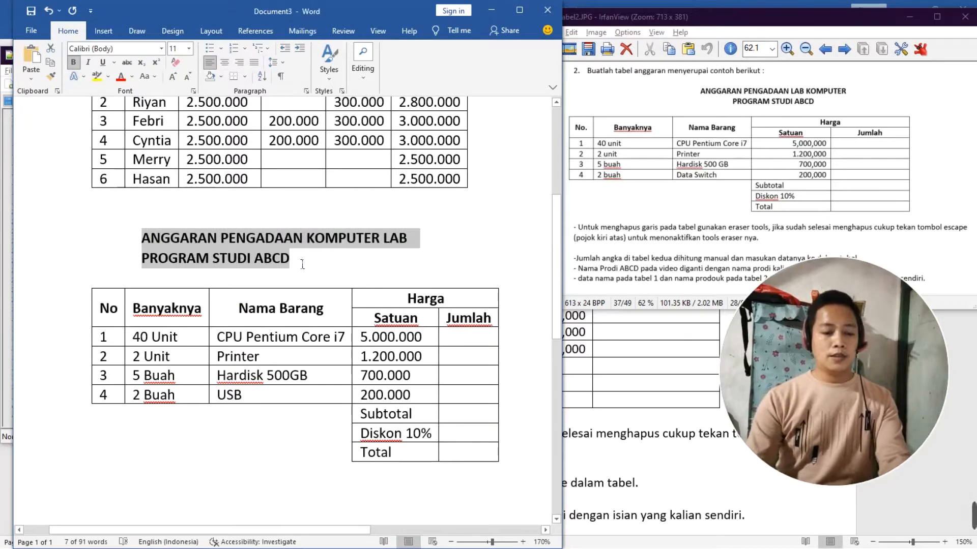
# Try centring the two budget title lines on the page, undo that alignment, and deselect the text
pyautogui.hotkey('ctrl', 'e')
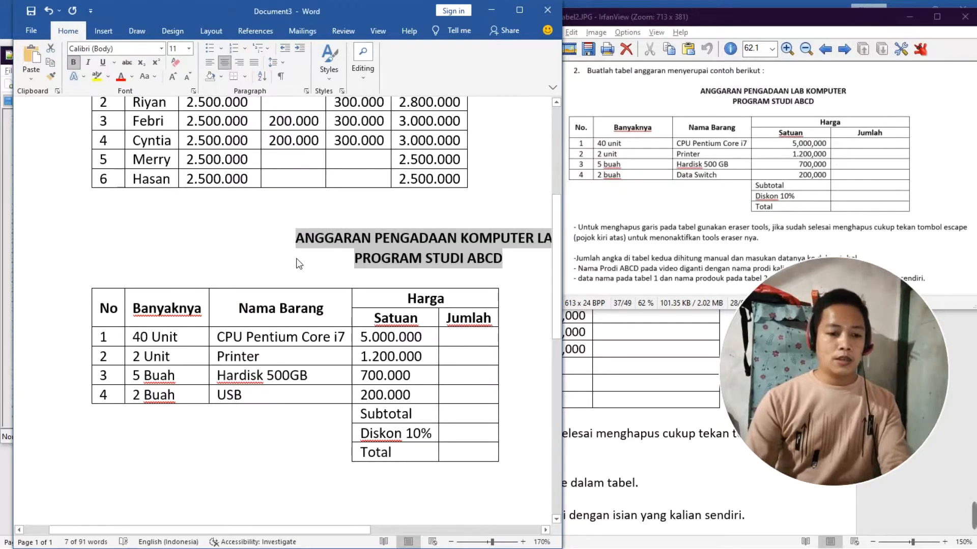
pyautogui.hotkey('ctrl', 'z')
pyautogui.click(303, 264)
pyautogui.click(246, 392)
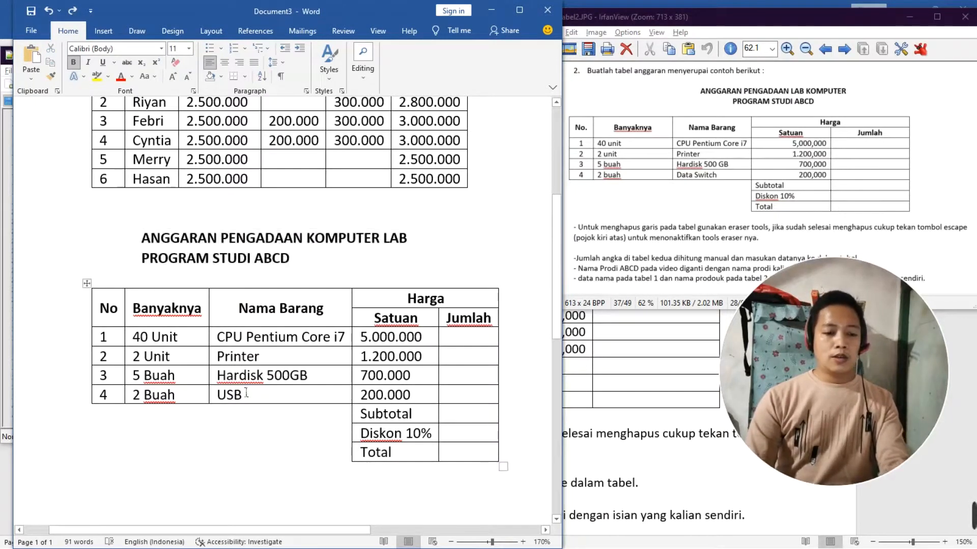
# Review the salary and budget tables, checking the budget's Jumlah cells from the first item row down to Total
pyautogui.click(357, 483)
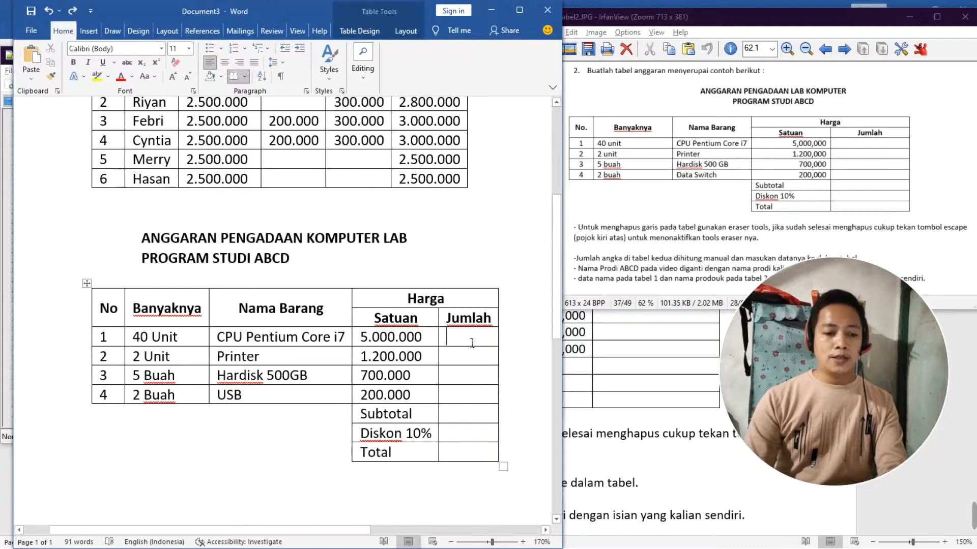
pyautogui.click(472, 370)
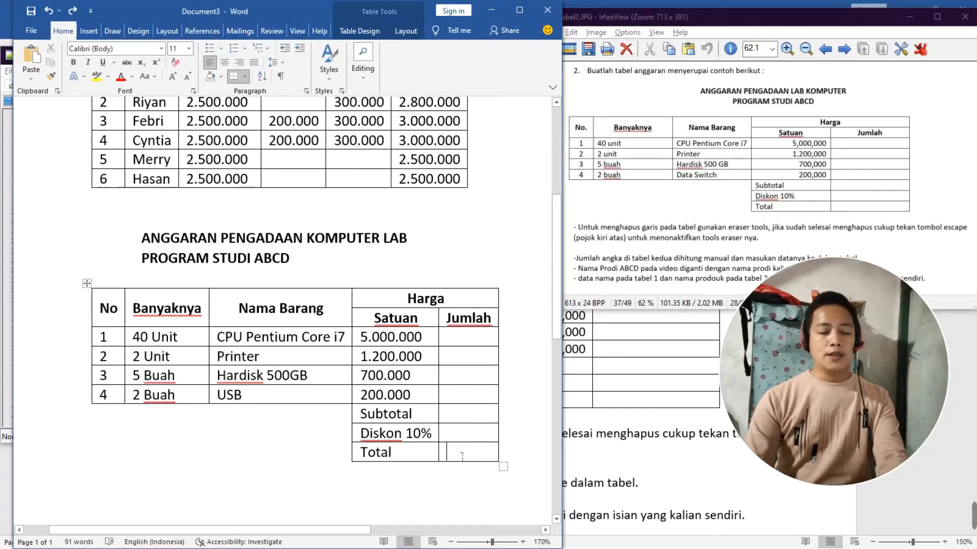
pyautogui.click(444, 487)
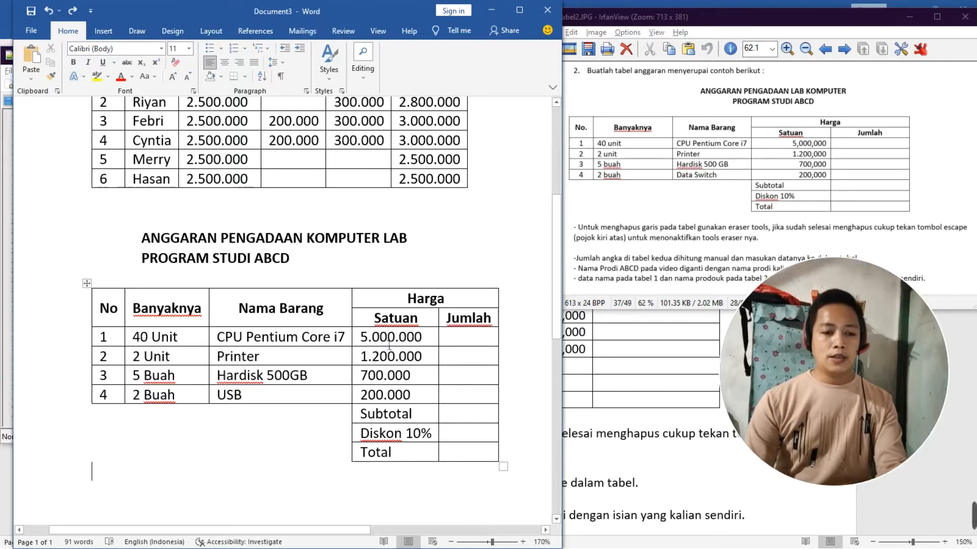
pyautogui.scroll(6, 389, 346)
pyautogui.scroll(-7, 389, 346)
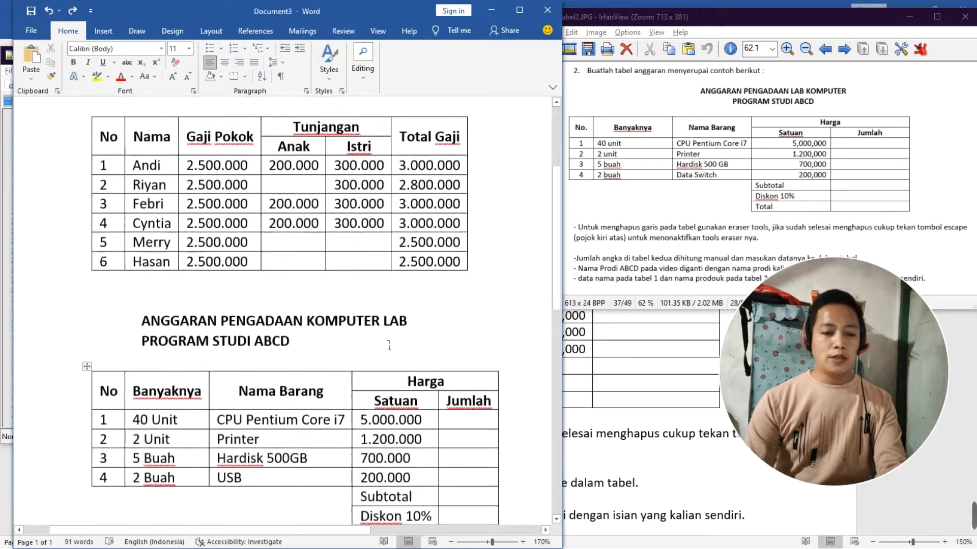
pyautogui.scroll(3, 390, 346)
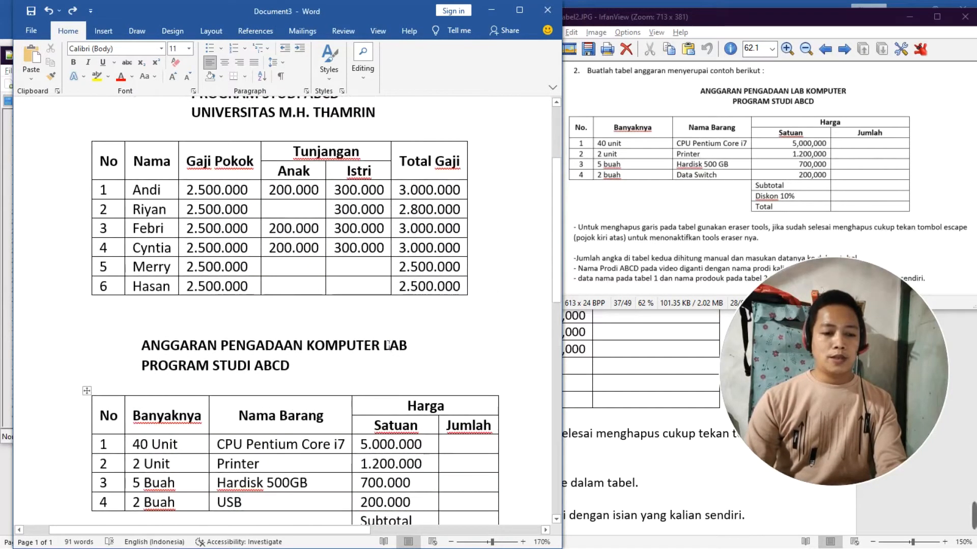
pyautogui.scroll(-3, 389, 346)
pyautogui.click(465, 256)
pyautogui.click(468, 310)
pyautogui.click(441, 400)
pyautogui.scroll(3, 440, 400)
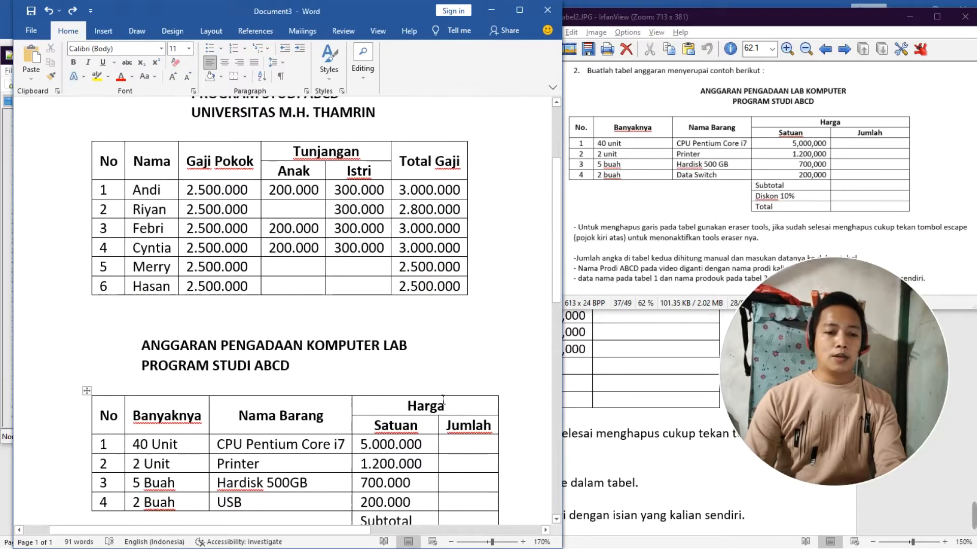
pyautogui.scroll(-3, 441, 389)
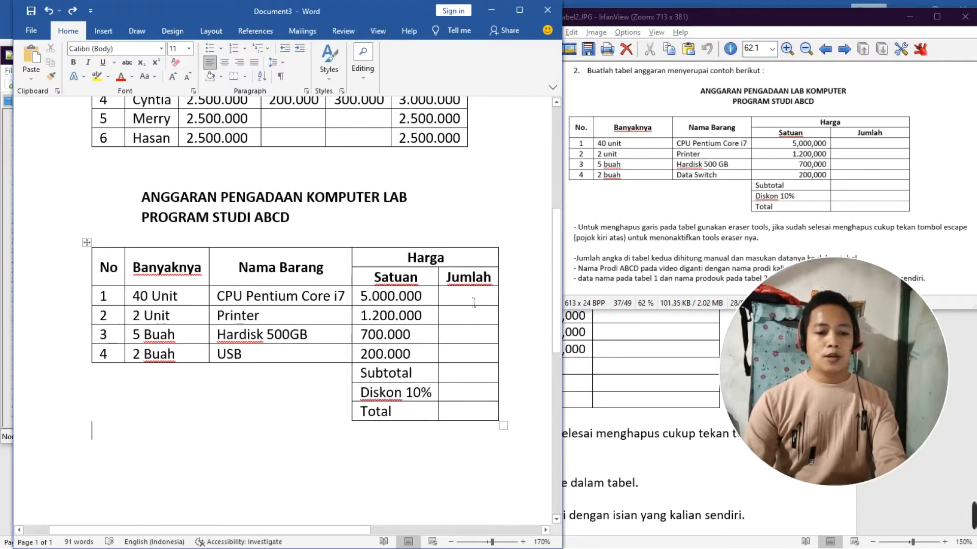
pyautogui.click(464, 321)
pyautogui.press('Down')
pyautogui.press('Down')
pyautogui.press('Down')
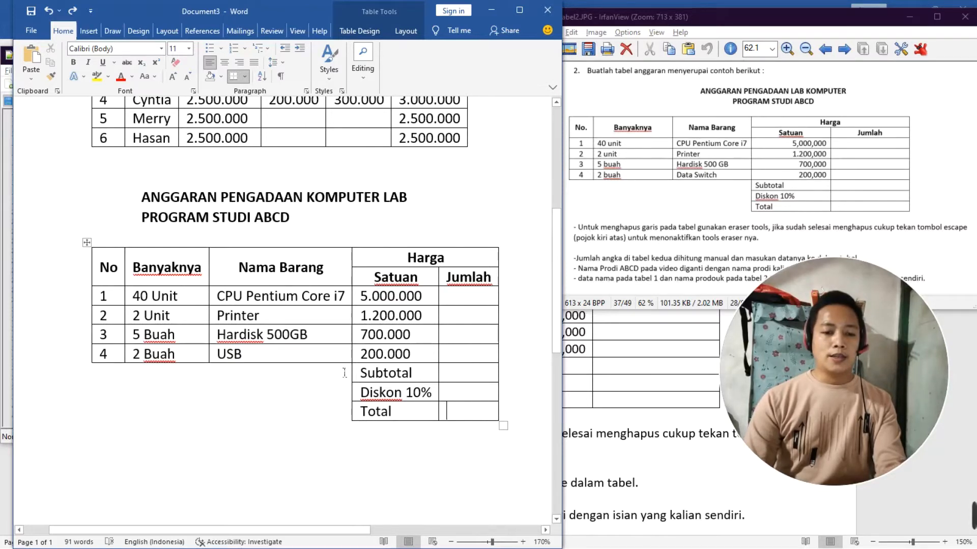
pyautogui.scroll(3, 344, 372)
pyautogui.scroll(2, 344, 371)
pyautogui.scroll(-6, 344, 370)
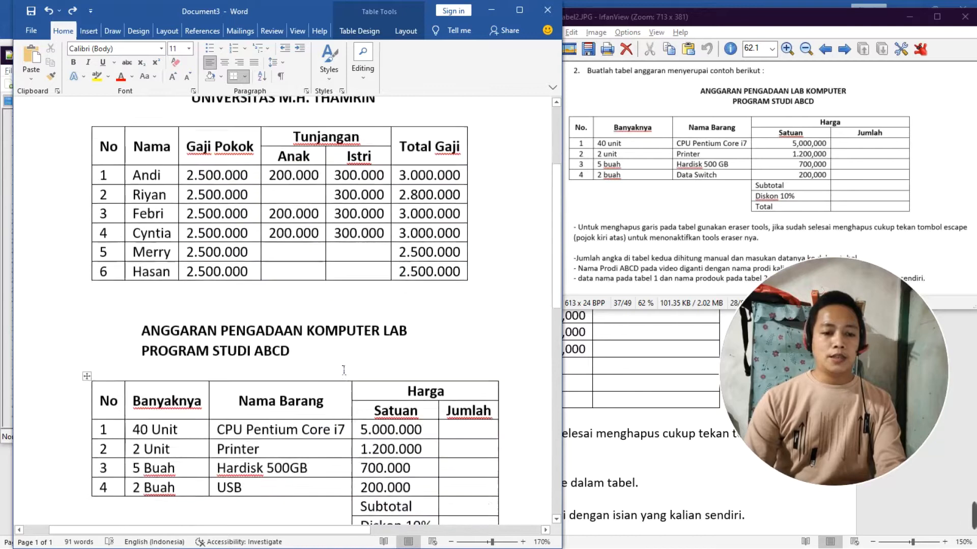